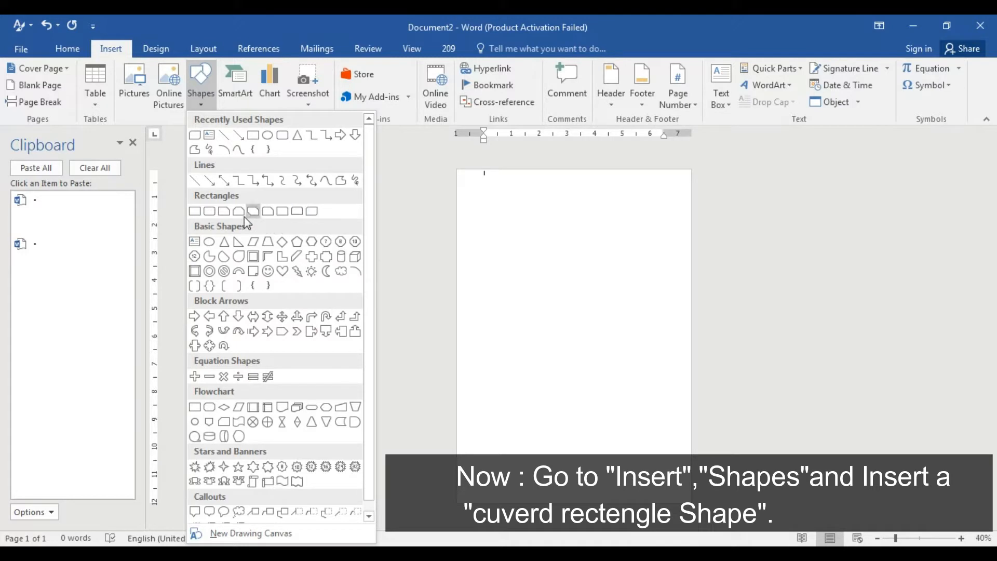
Draw a rounded rectangle on the blank page and stretch it to about 10.5" high and 8.3" wide, reaching the page's bottom
click(210, 211)
mouse_move(625, 209)
mouse_down()
mouse_move(577, 260)
mouse_move(512, 385)
mouse_move(499, 364)
mouse_move(475, 359)
mouse_move(457, 435)
mouse_move(464, 430)
mouse_up()
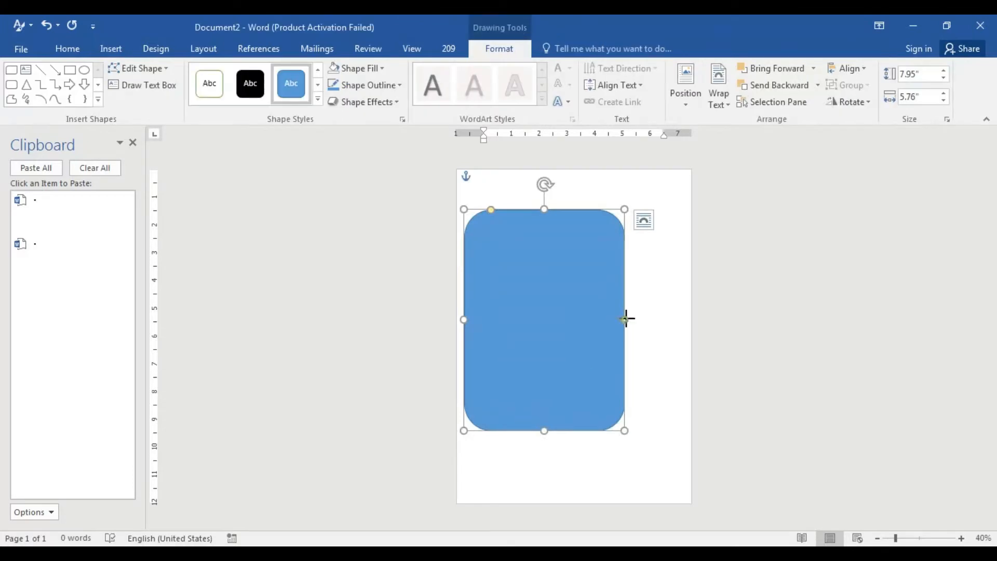
drag(626, 319, 688, 320)
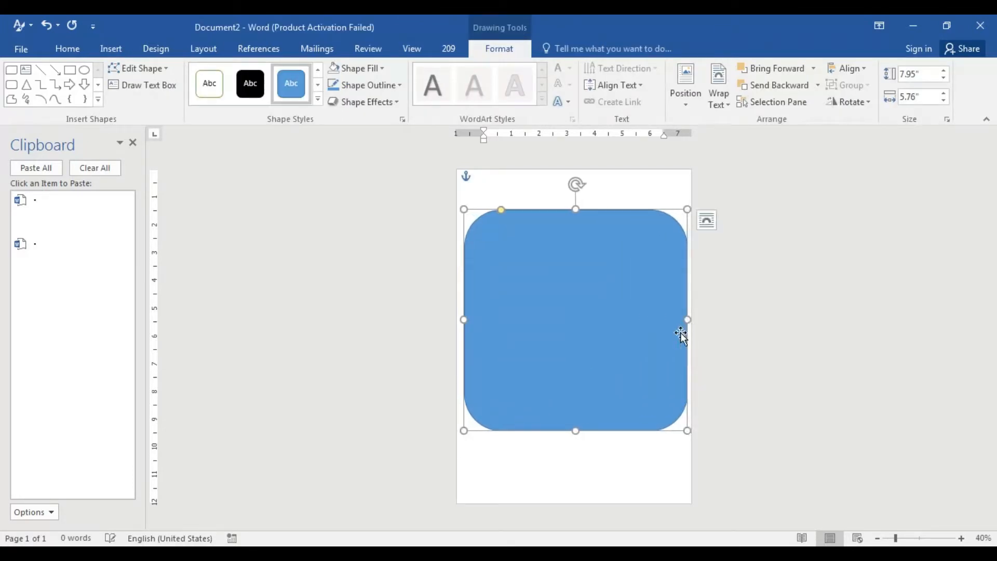
drag(578, 431, 577, 502)
drag(464, 356, 458, 356)
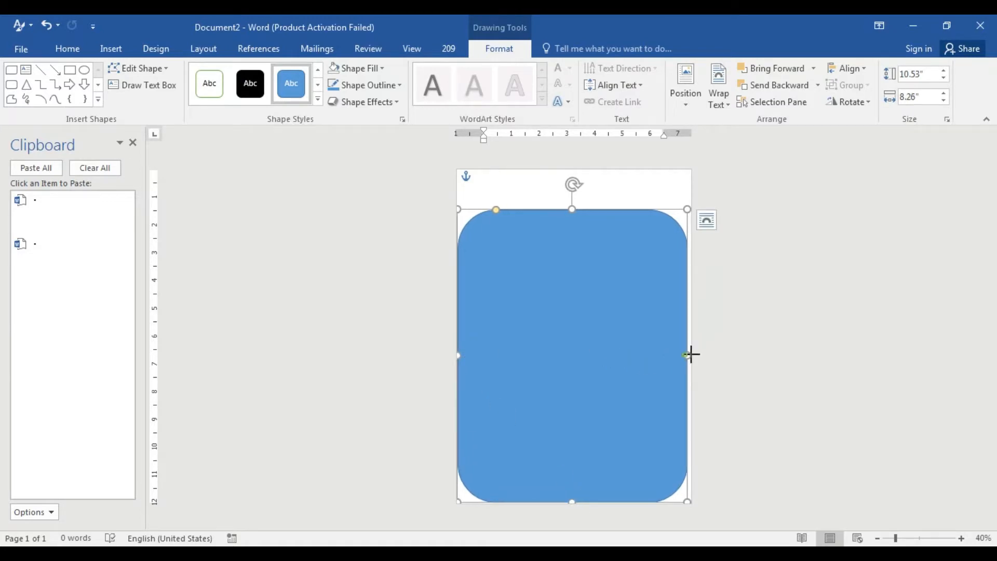
drag(691, 355, 691, 356)
Rotate the rounded rectangle counterclockwise into a diagonal, shift it toward the page's right edge, and enlarge it to about 11.39" by 8.94"
drag(575, 187, 504, 223)
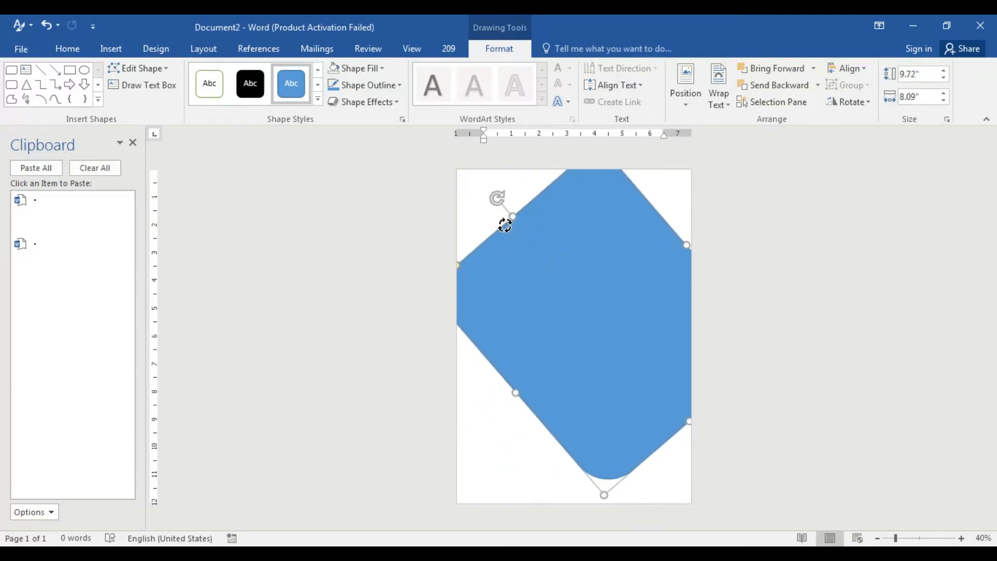
drag(571, 278, 633, 260)
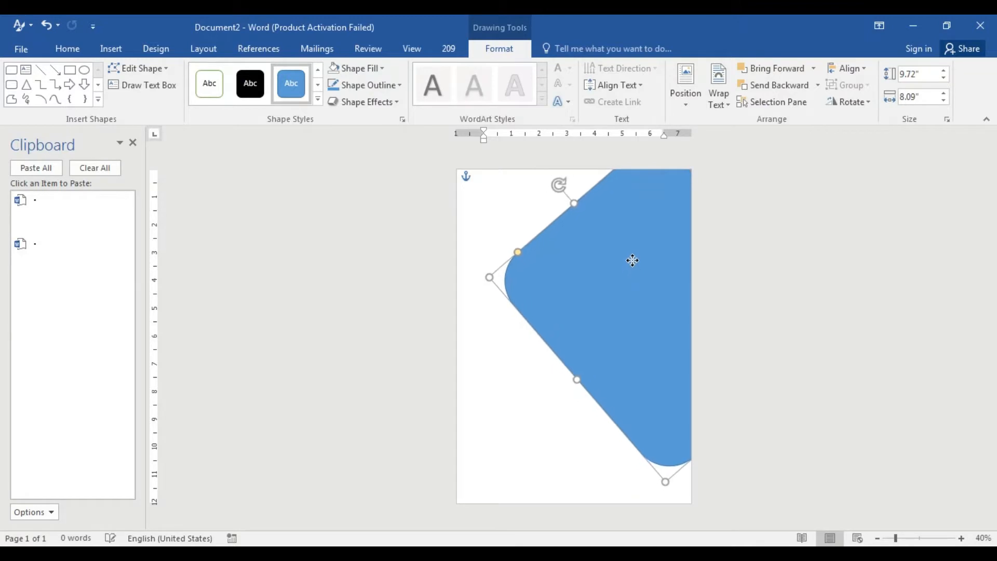
drag(667, 489, 677, 531)
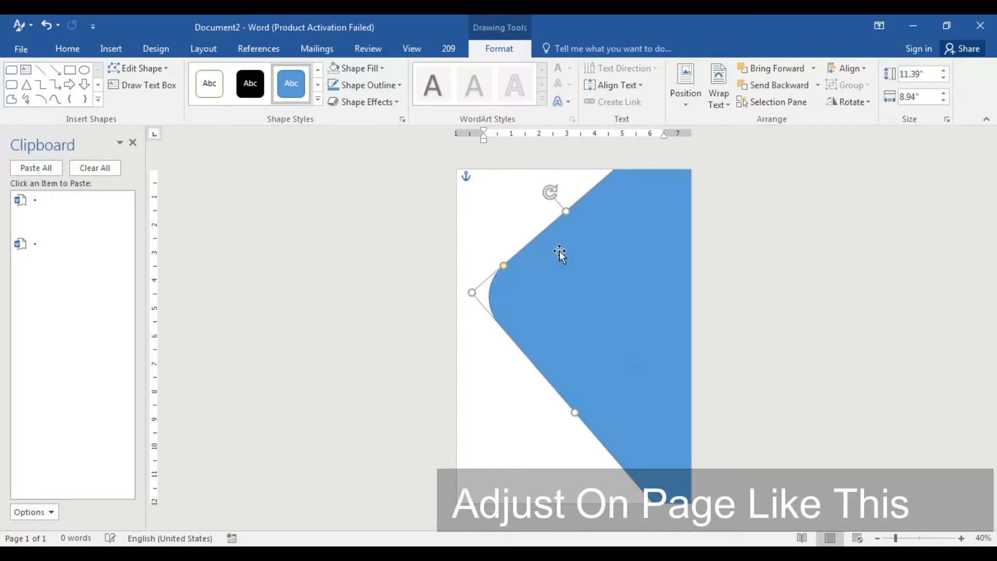
Tilt the blue shape slightly further counterclockwise and move it down the page
drag(552, 197, 547, 225)
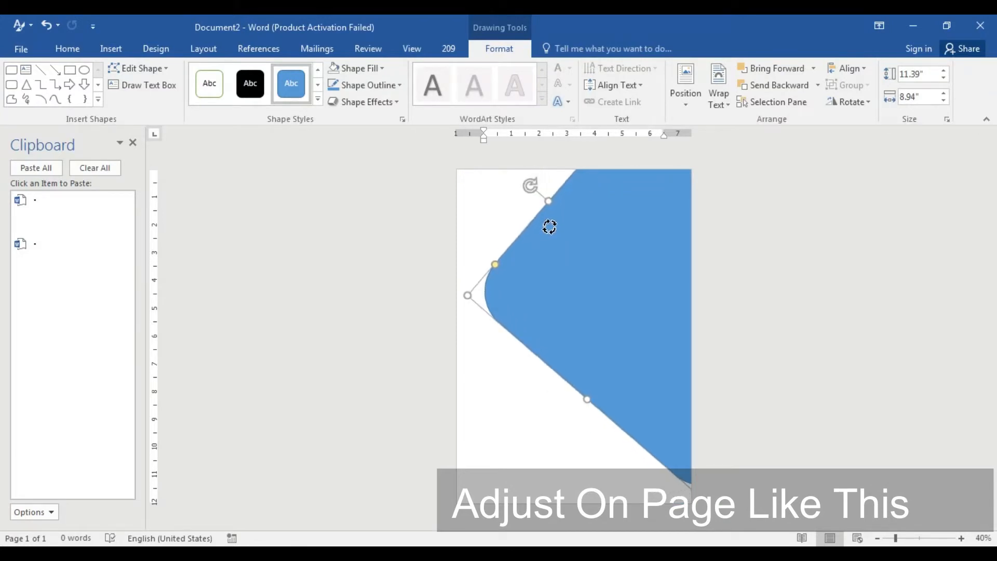
drag(586, 279, 594, 282)
key(Down)
key(Down)
key(Down)
key(Down)
key(Down)
key(Down)
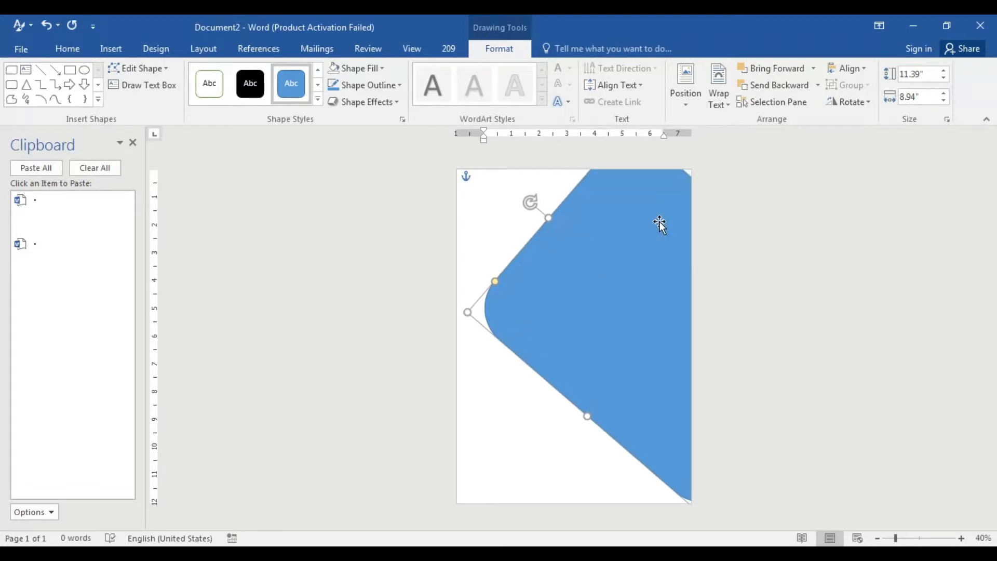
Widen the blue shape to about 10.45" and angle it so its rounded corner sits at mid-height near the page's left edge
drag(545, 217, 603, 210)
drag(540, 241, 704, 269)
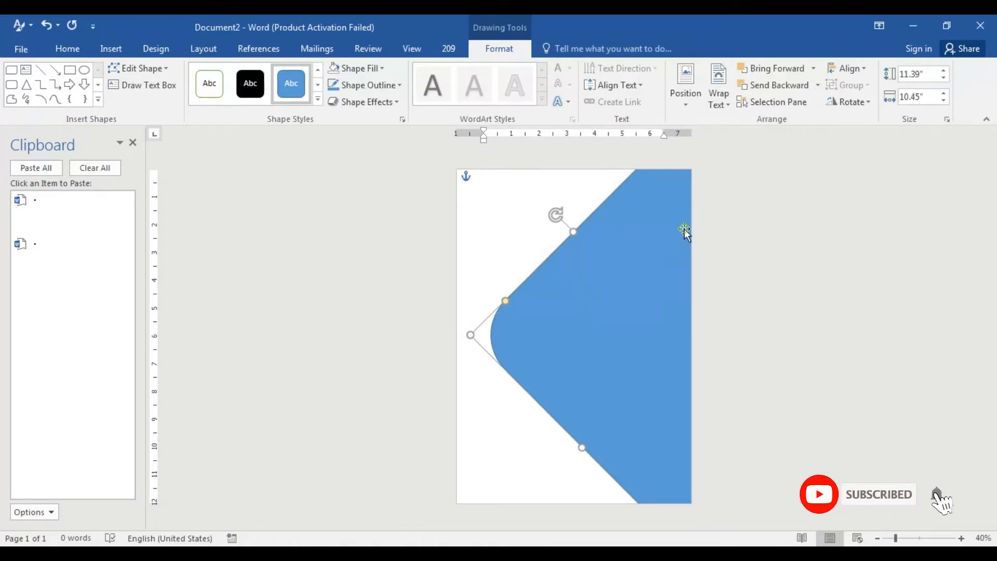
click(538, 184)
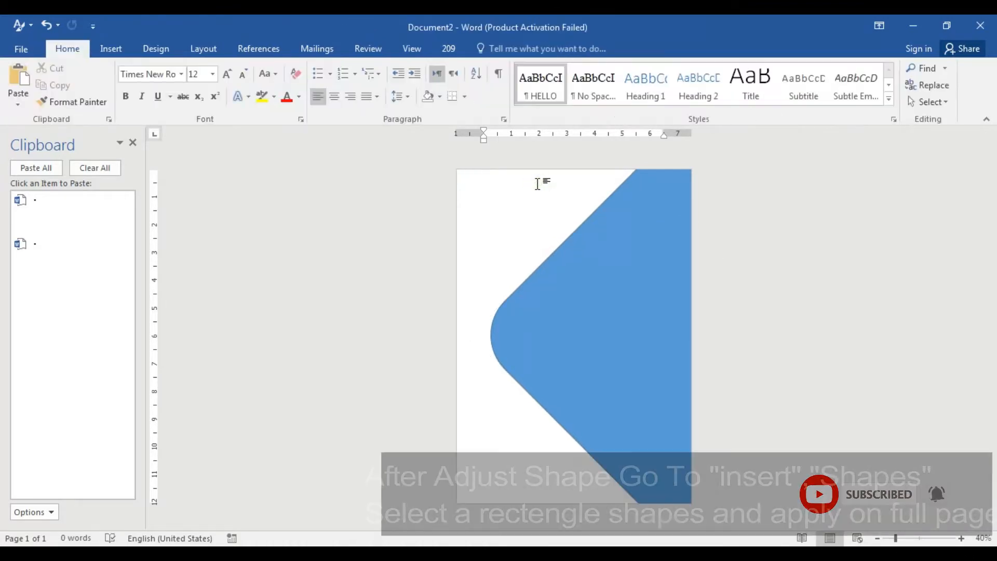
Draw a plain rectangle covering the entire page, about 12.05" high and 8.47" wide
click(125, 51)
click(201, 83)
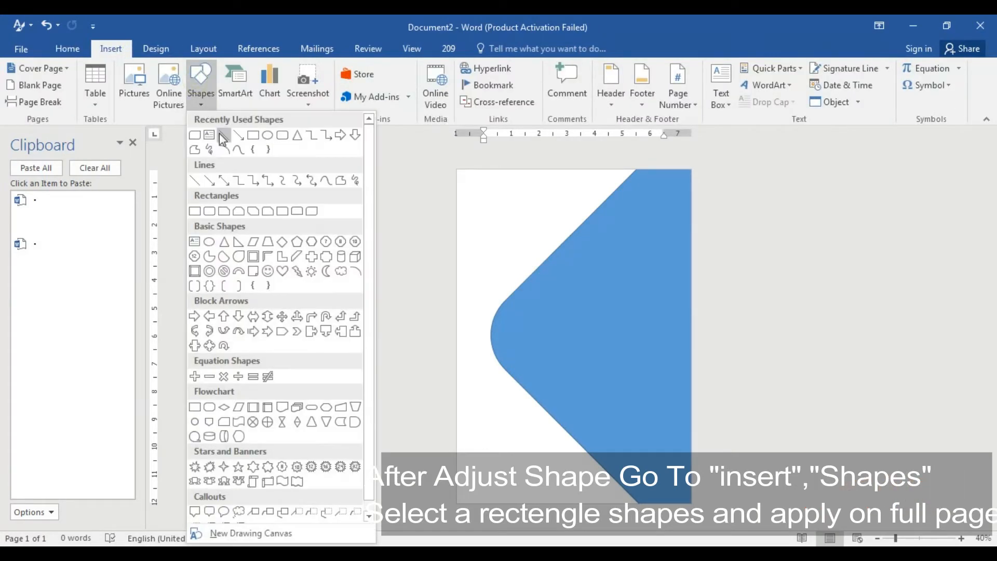
click(253, 136)
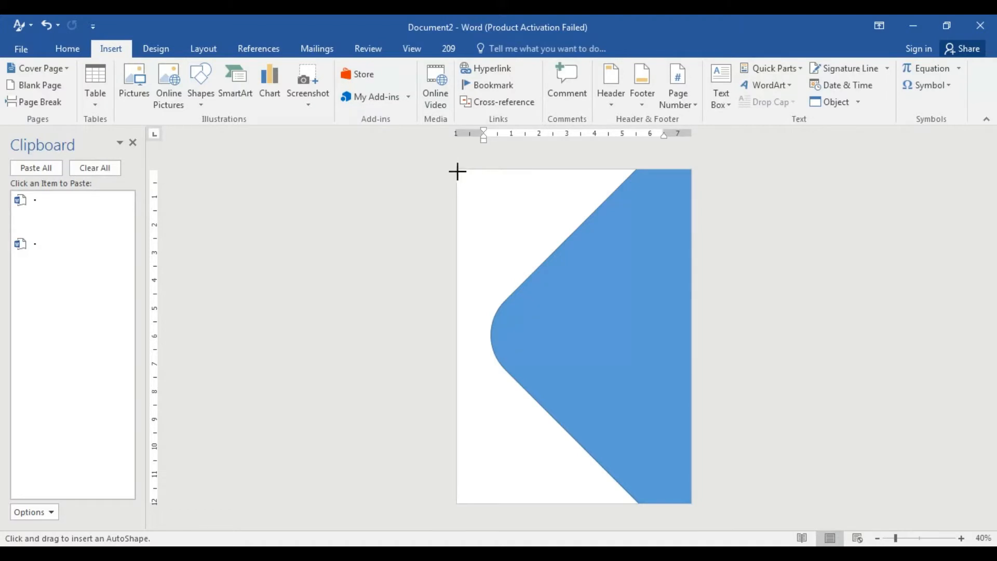
mouse_move(458, 171)
mouse_down()
mouse_move(585, 387)
mouse_move(690, 504)
mouse_up()
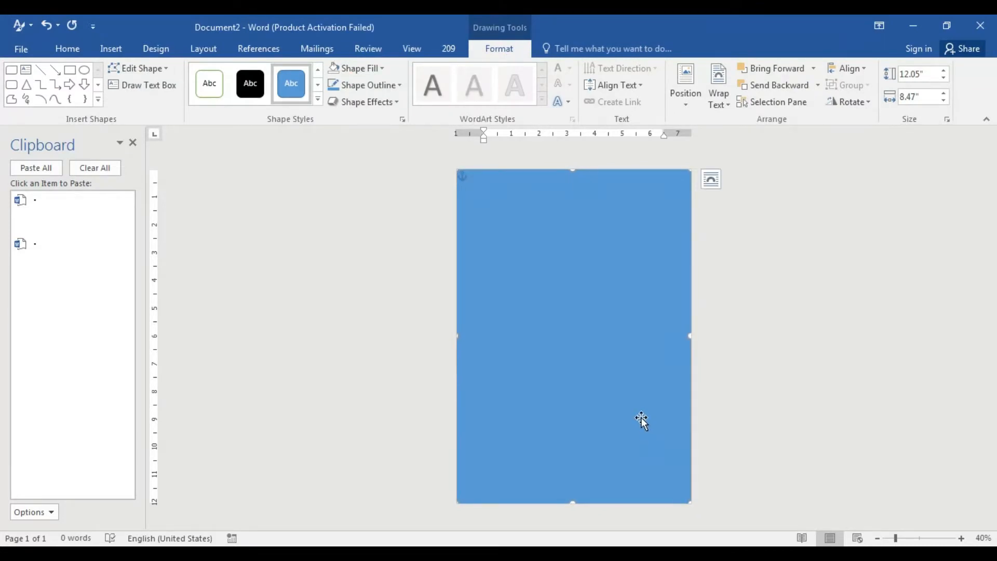
Fill the full-page rectangle with Green, Accent 6, Darker 50% and send it behind the blue shape
click(382, 69)
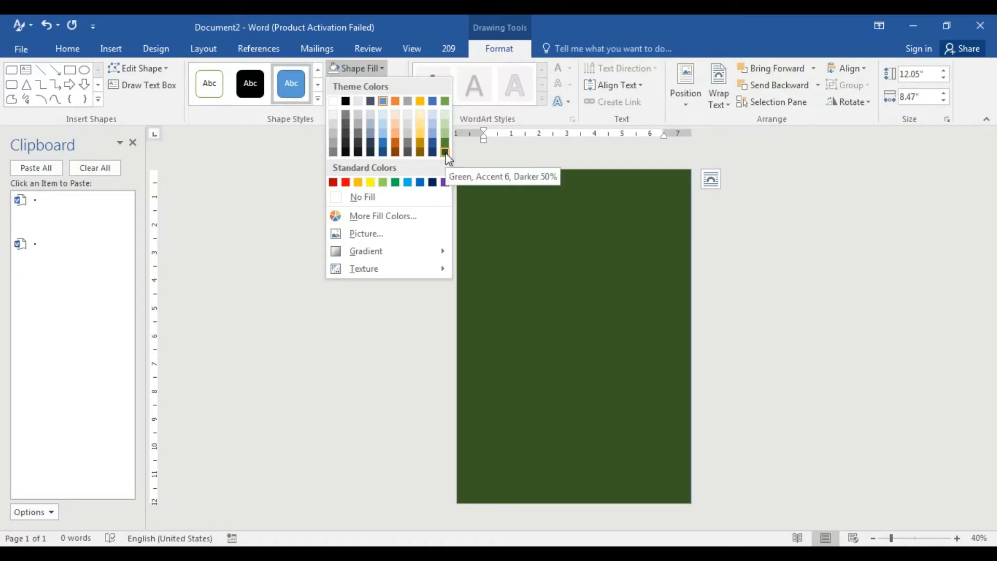
click(445, 152)
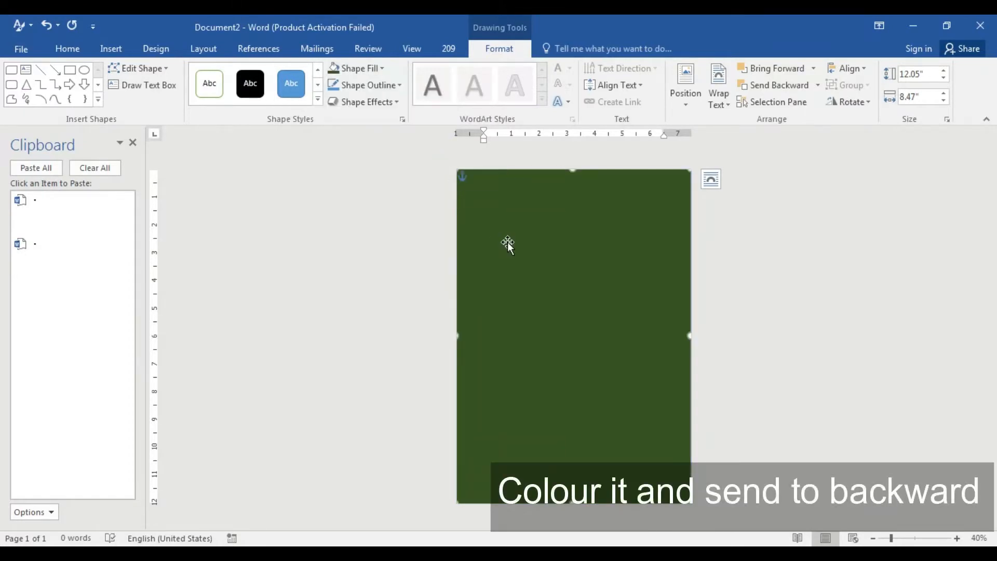
right_click(544, 226)
click(592, 382)
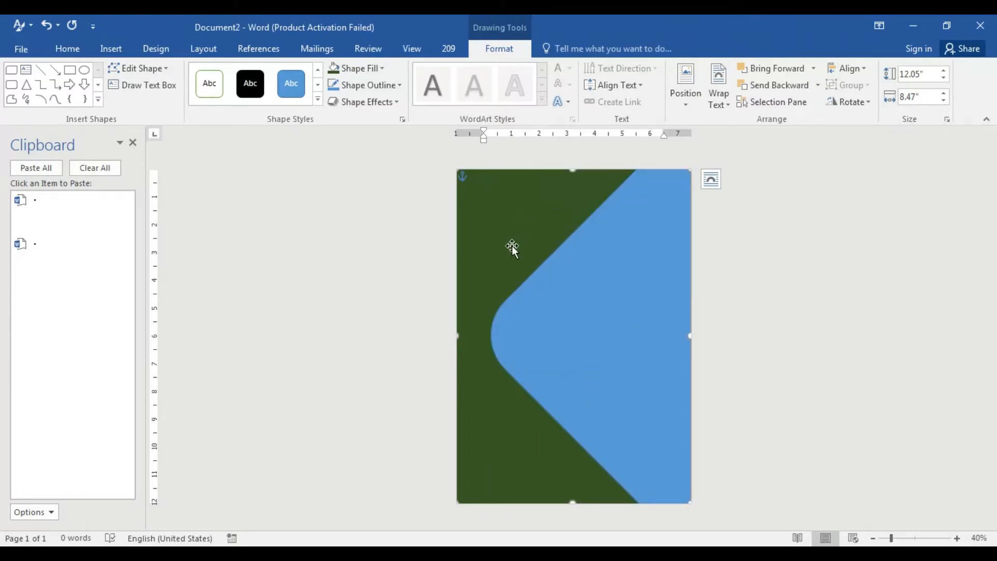
Fill the blue rounded shape with white
click(560, 276)
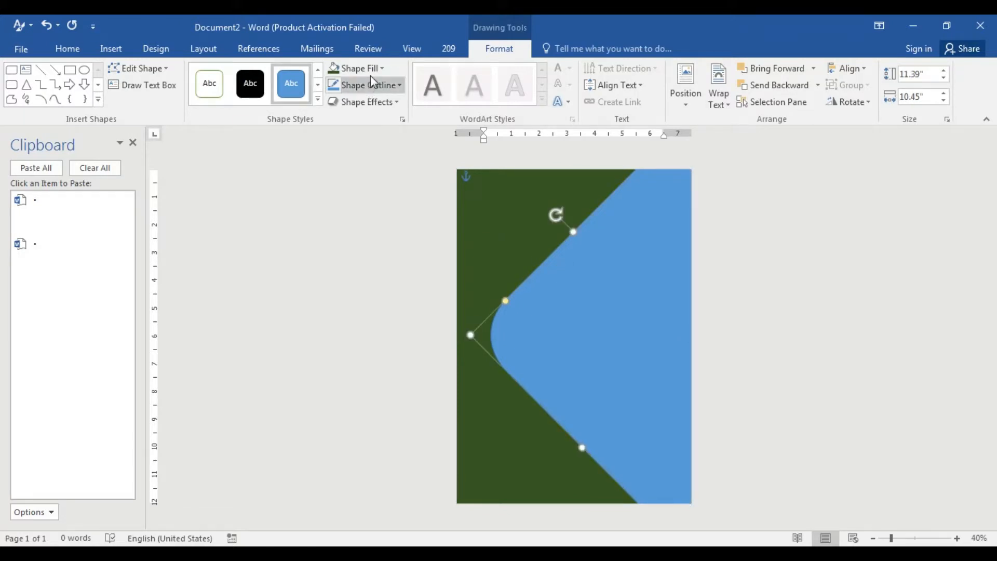
click(382, 70)
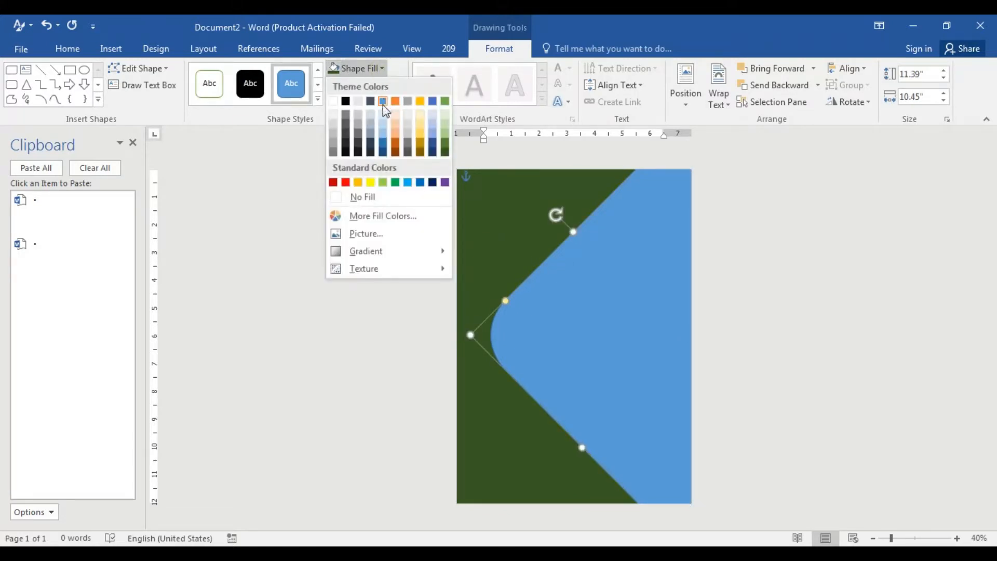
click(334, 101)
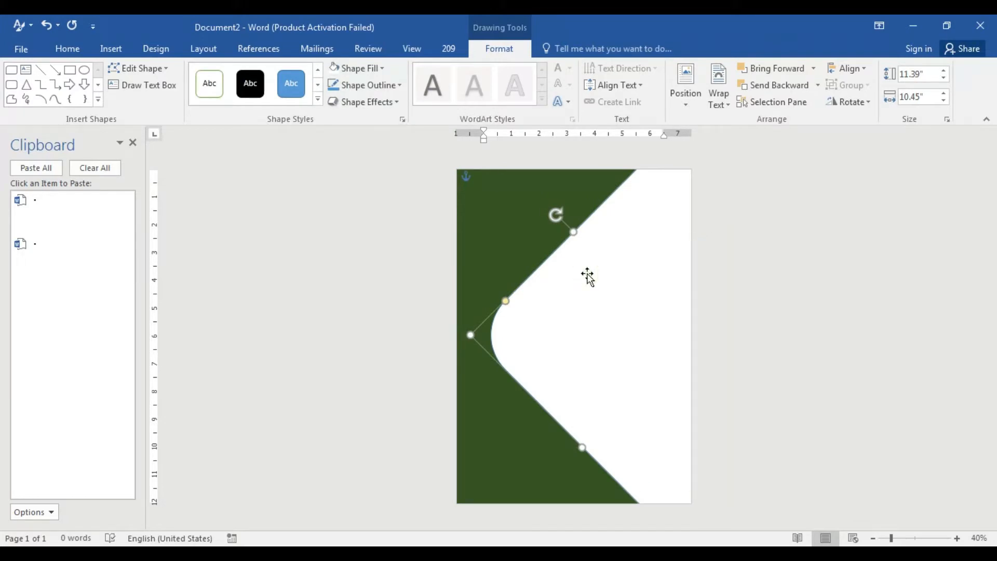
Duplicate the white rounded shape, fill the copy with Green, Accent 6, and offset it down and left of the original
key(ctrl+d)
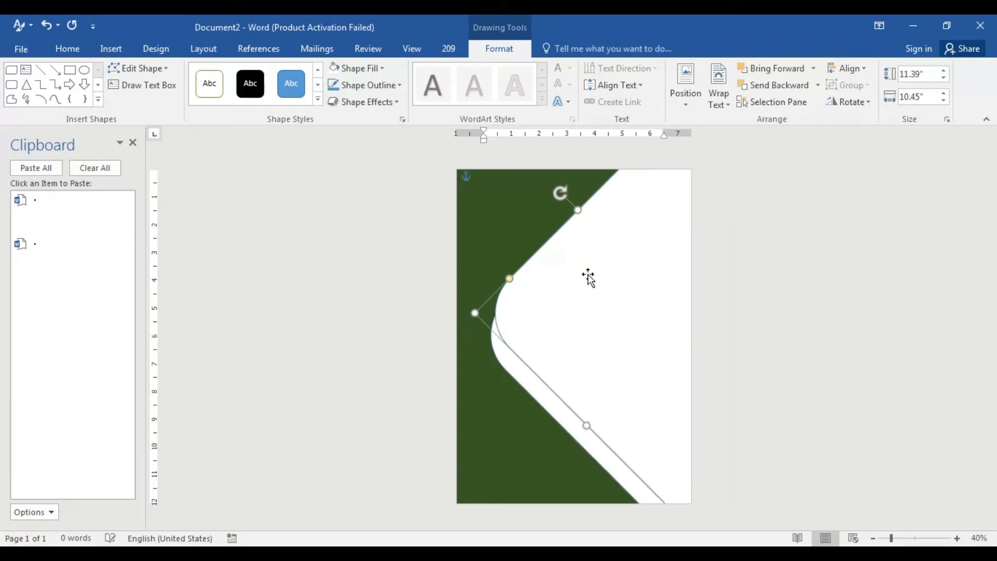
drag(613, 267, 573, 279)
click(381, 71)
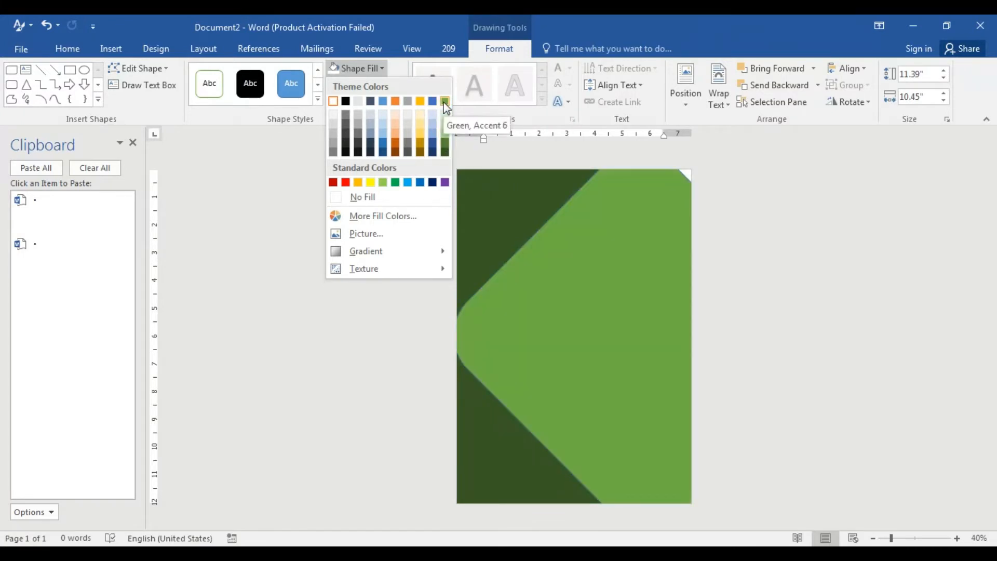
click(444, 102)
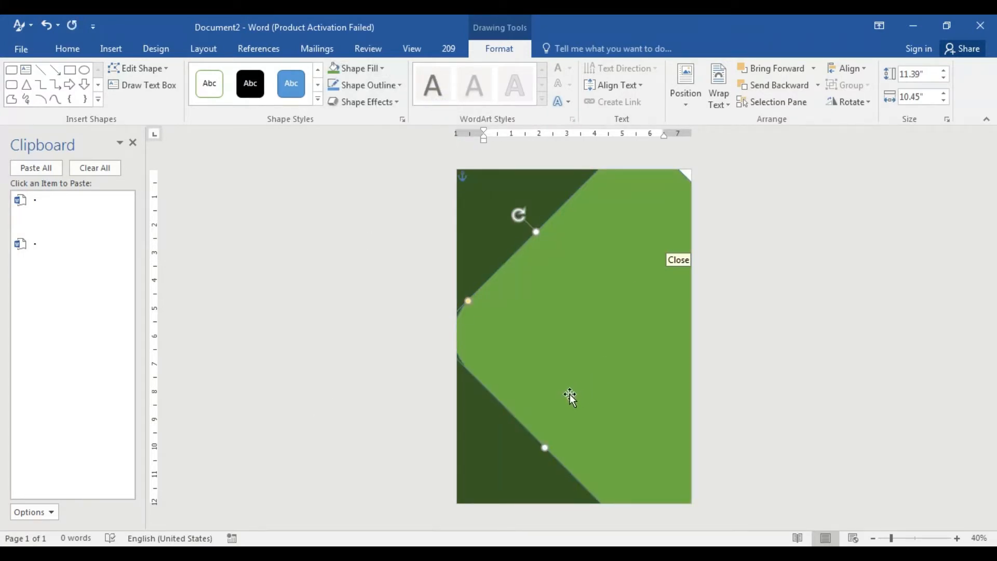
drag(575, 392, 593, 442)
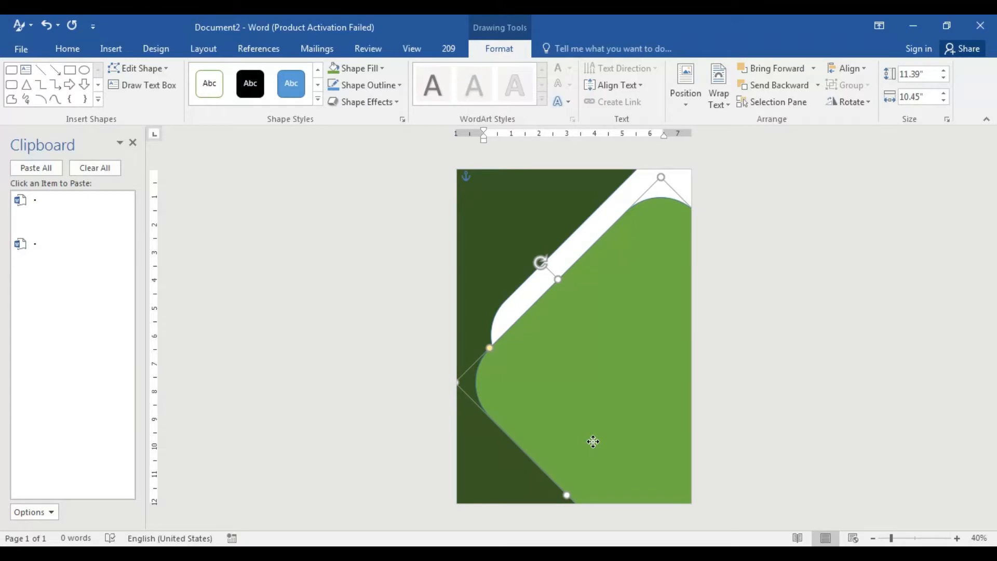
right_click(594, 442)
click(647, 322)
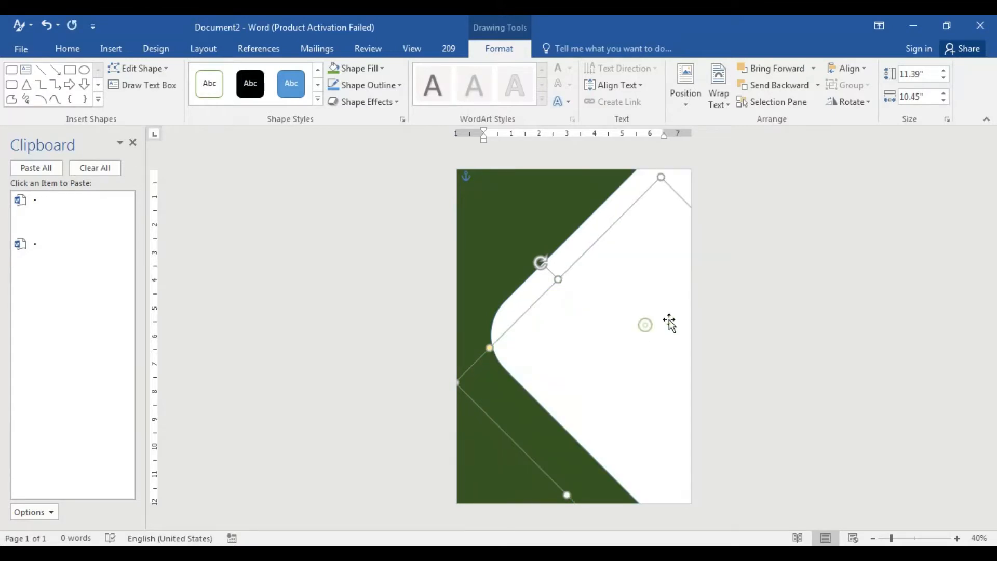
key(ctrl+z)
Send the light green shape backward one level so it lies between the white shape and the dark green background
right_click(632, 323)
mouse_move(691, 204)
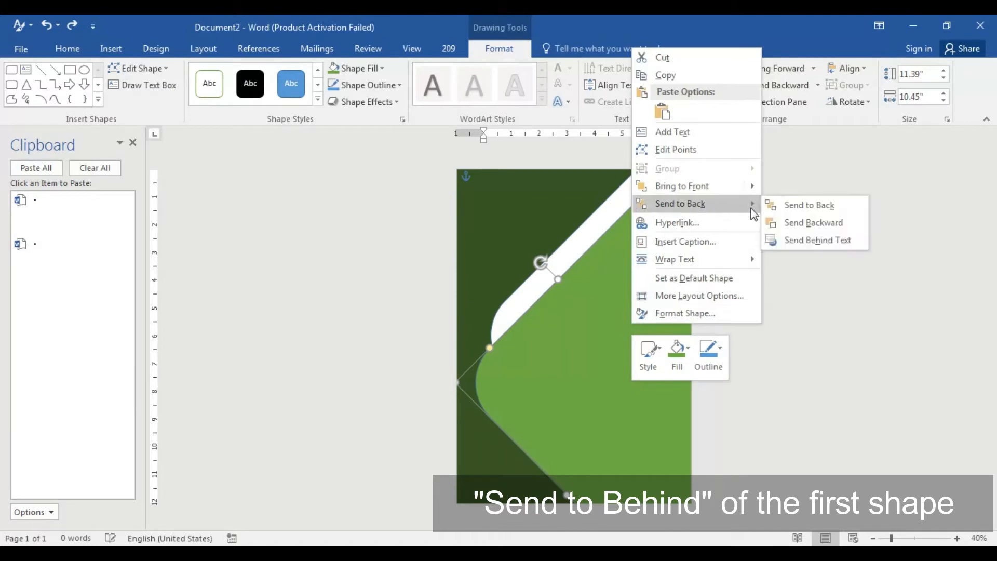
click(804, 224)
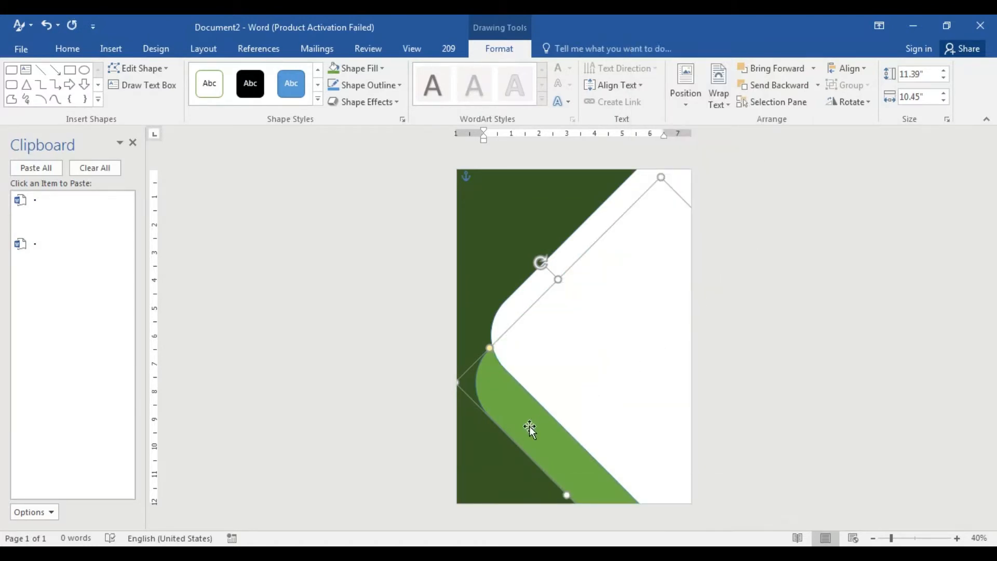
Reposition the light green shape and rotate it further counterclockwise so it shows past both the upper and lower edges of the white shape
drag(529, 427, 519, 385)
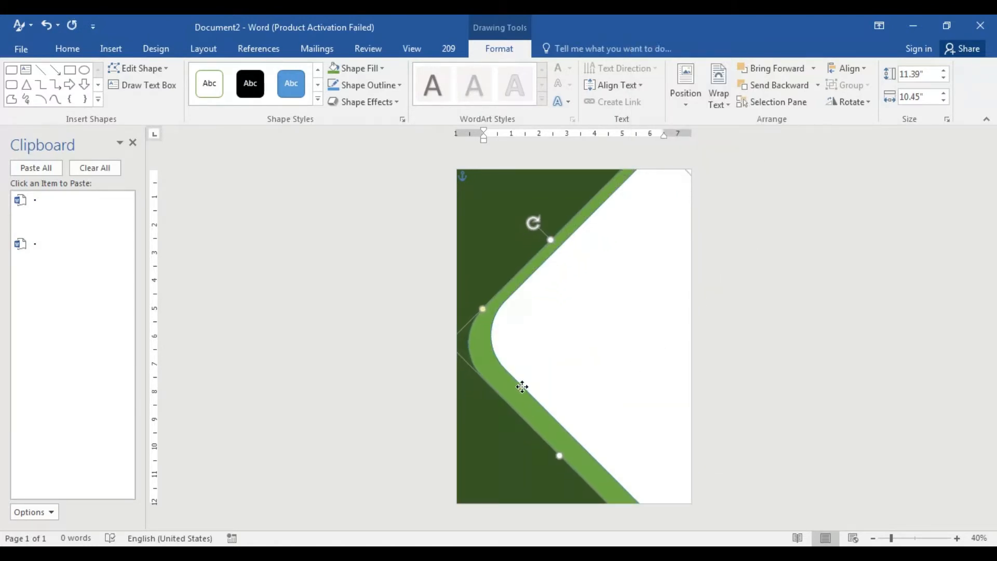
key(Left)
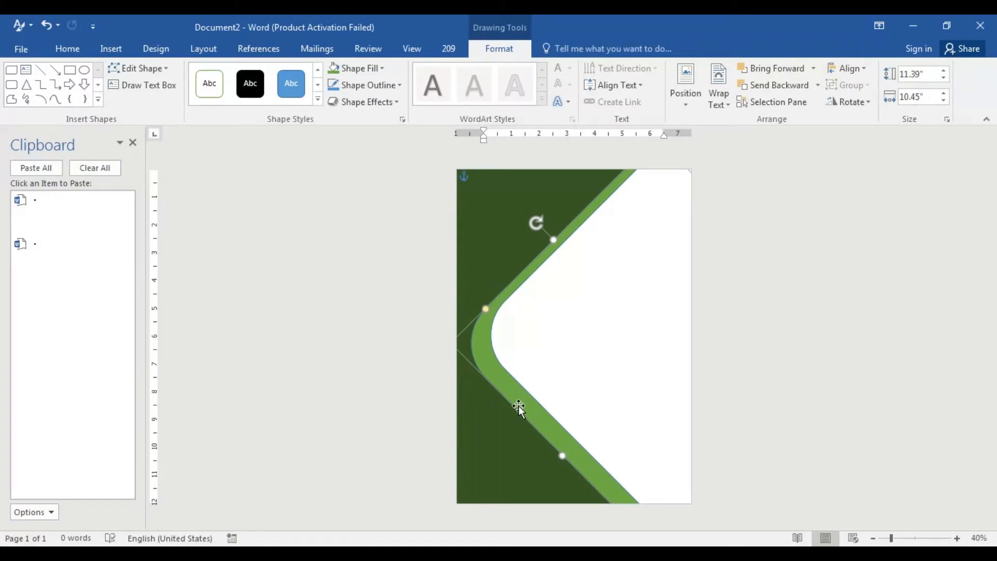
drag(519, 407, 526, 448)
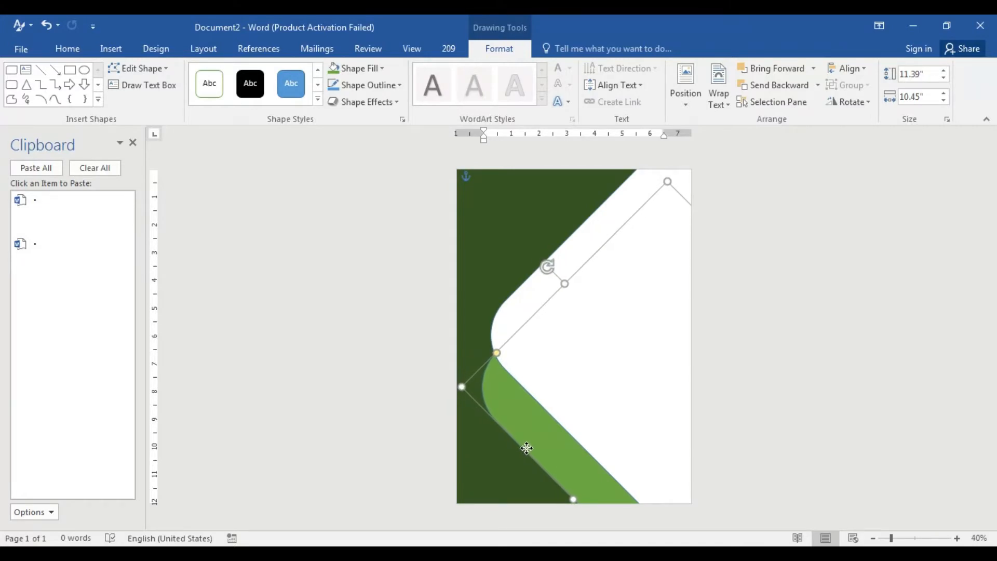
drag(551, 270, 531, 318)
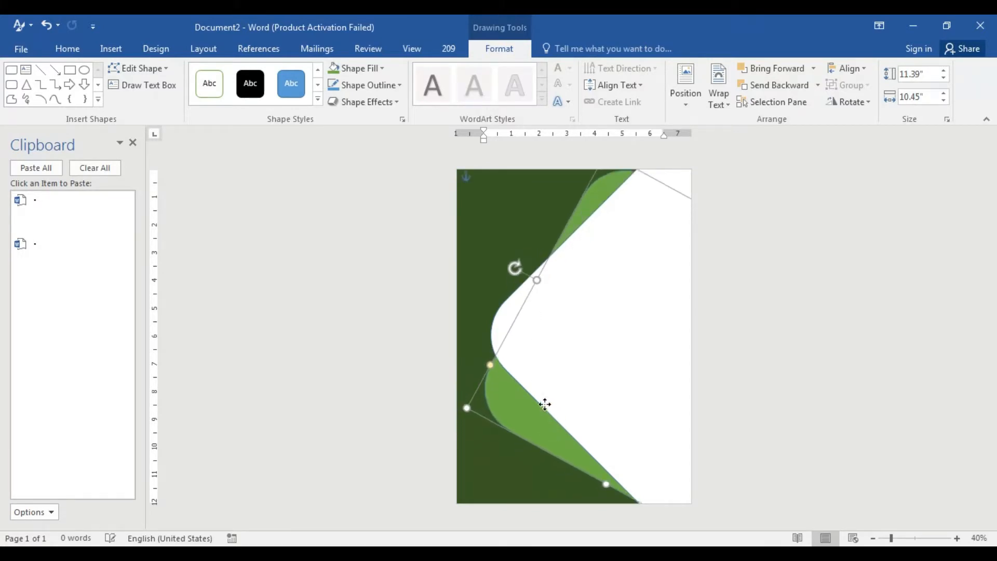
Widen the light green shape to about 11.18" and nudge it so its edges meet the white shape's edges near the page's top and bottom
key(ctrl+z)
key(ctrl+z)
key(ctrl+z)
key(ctrl+z)
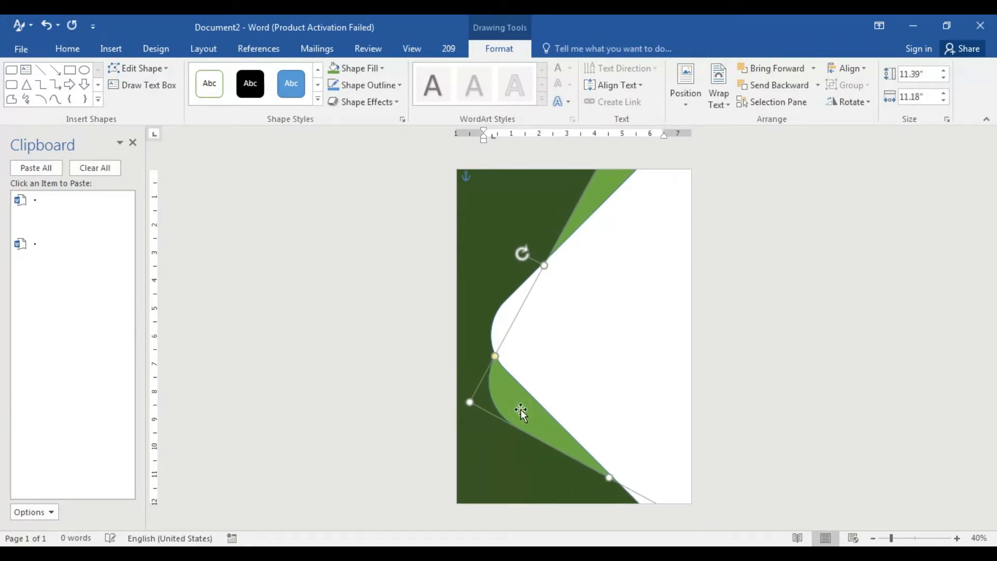
drag(520, 409, 522, 407)
key(ctrl+z)
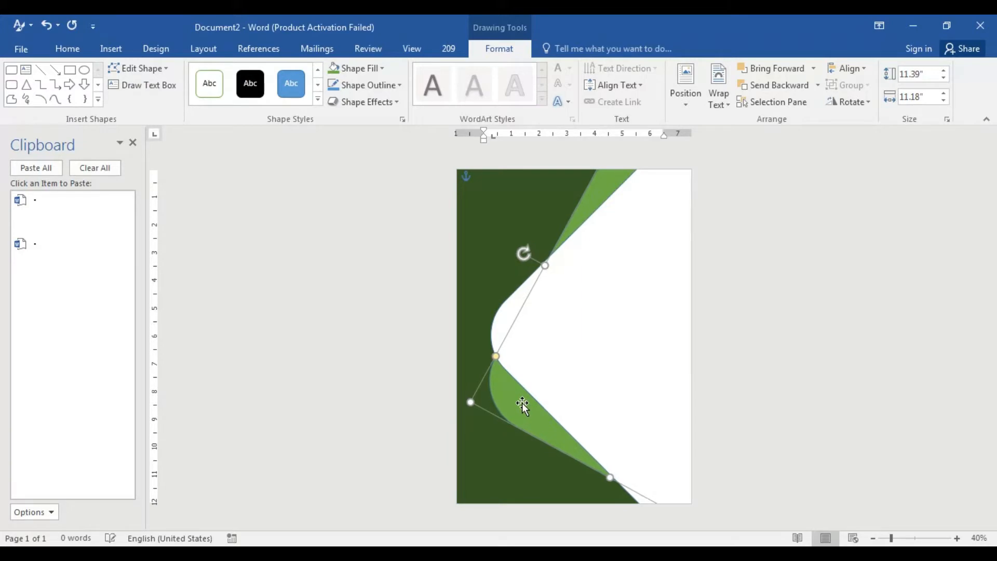
key(ctrl+z)
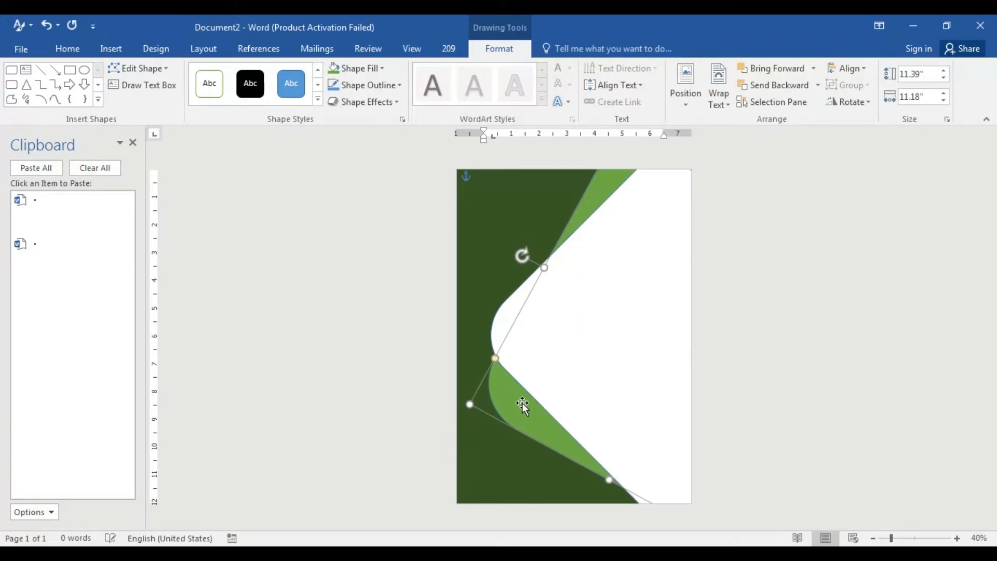
key(Down)
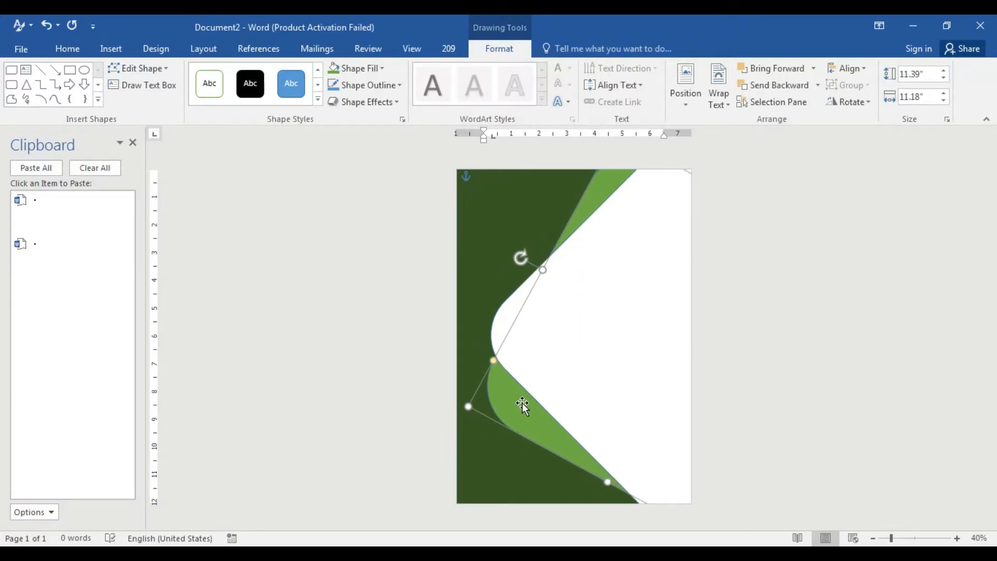
key(Right)
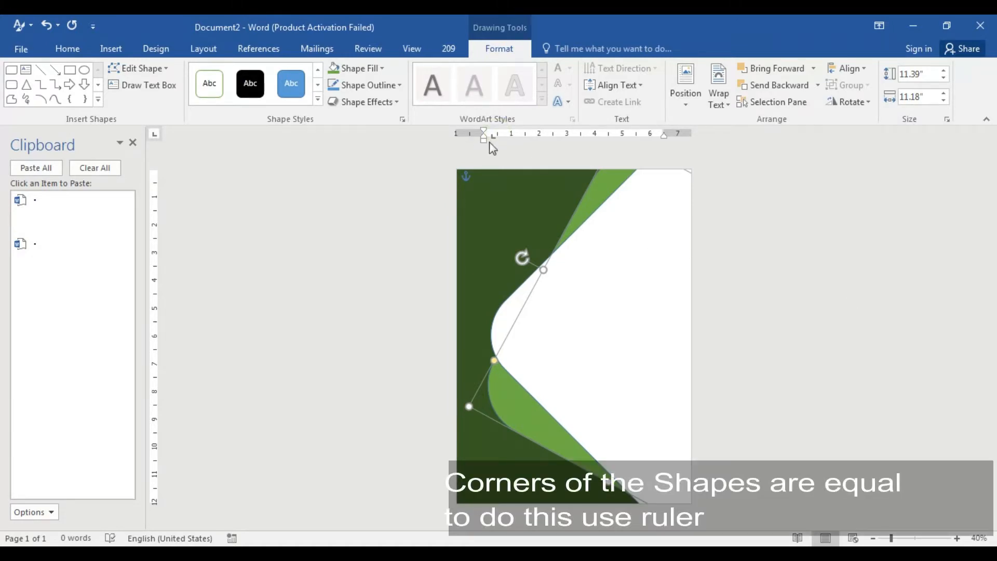
Nudge the light green shape slightly right so its rounded corner lines up with the white shape's corner, using the ruler's indent marker as guide
drag(485, 138, 491, 135)
click(512, 396)
key(Right)
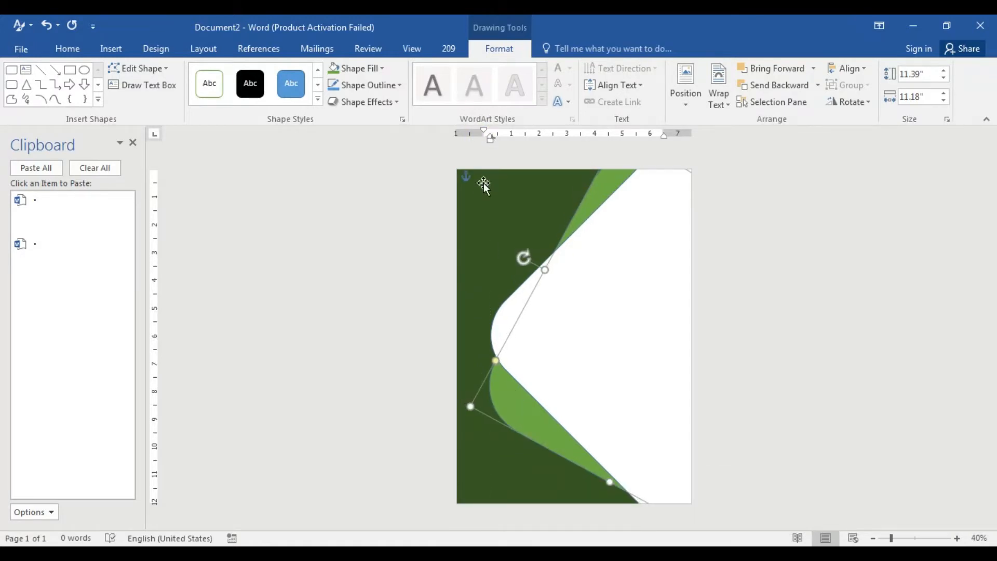
drag(493, 140, 492, 149)
click(523, 323)
key(Right)
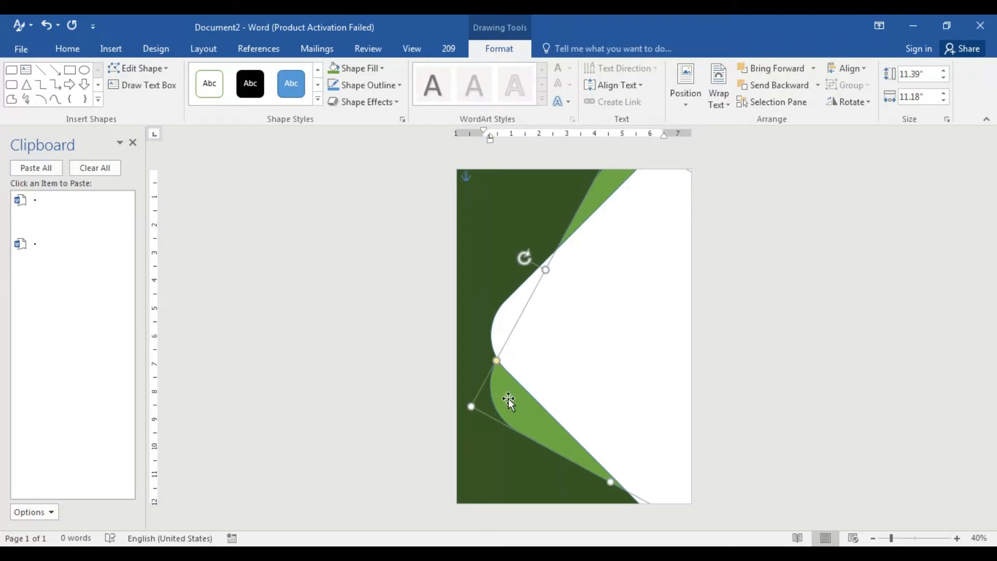
Try to remove the outline from the white, light green and dark green shapes together
click(551, 336)
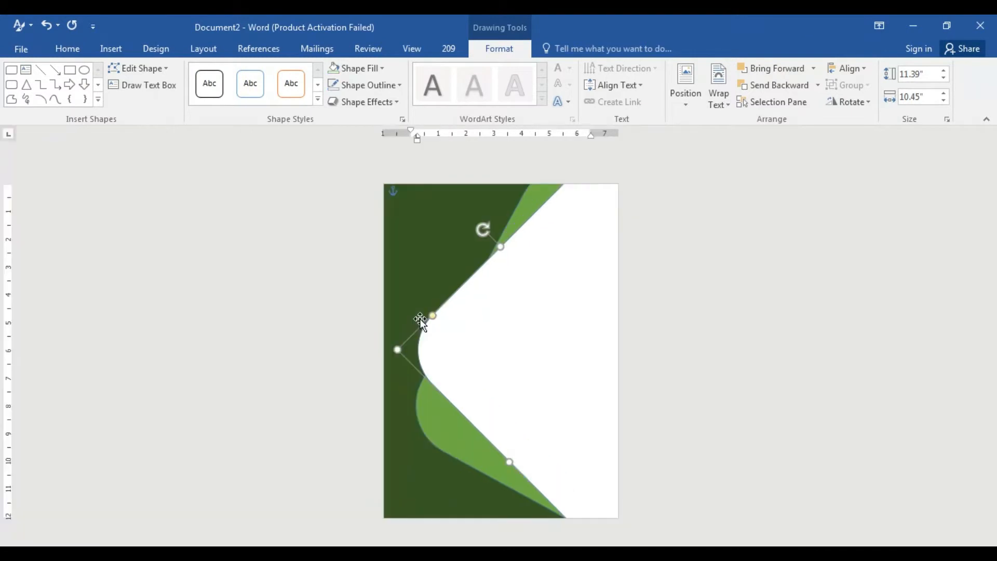
ctrl+click(525, 278)
ctrl+click(525, 278)
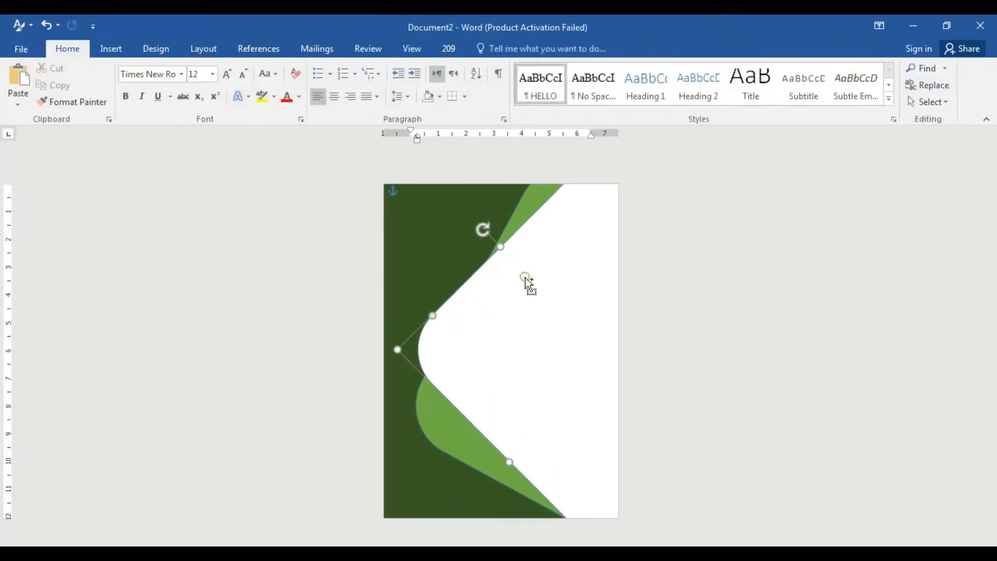
ctrl+click(526, 214)
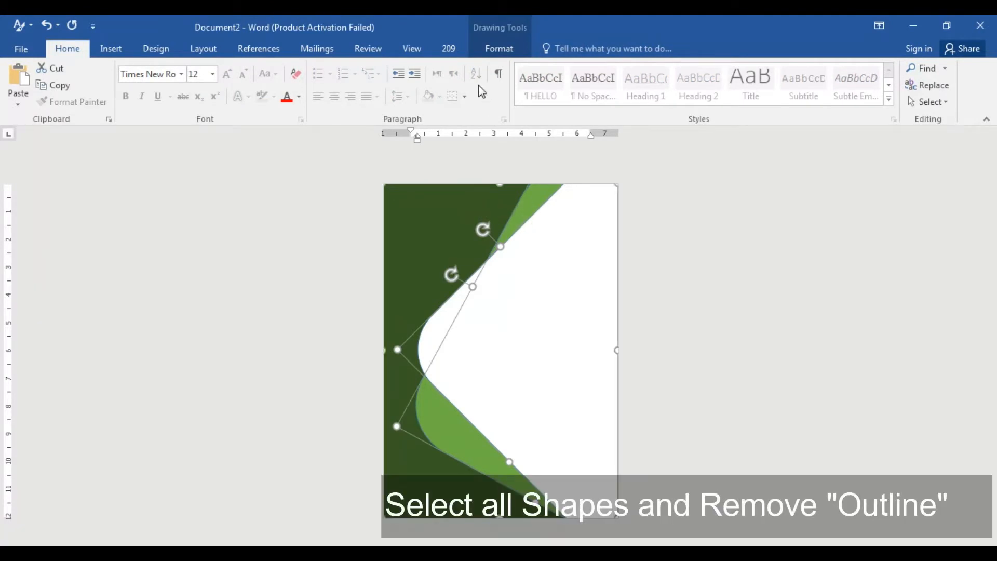
click(493, 52)
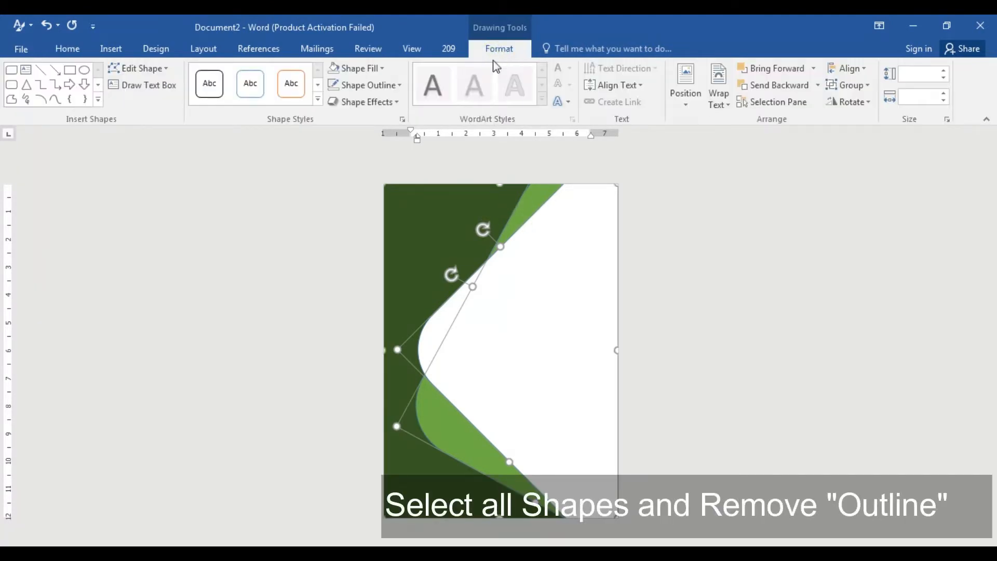
click(393, 87)
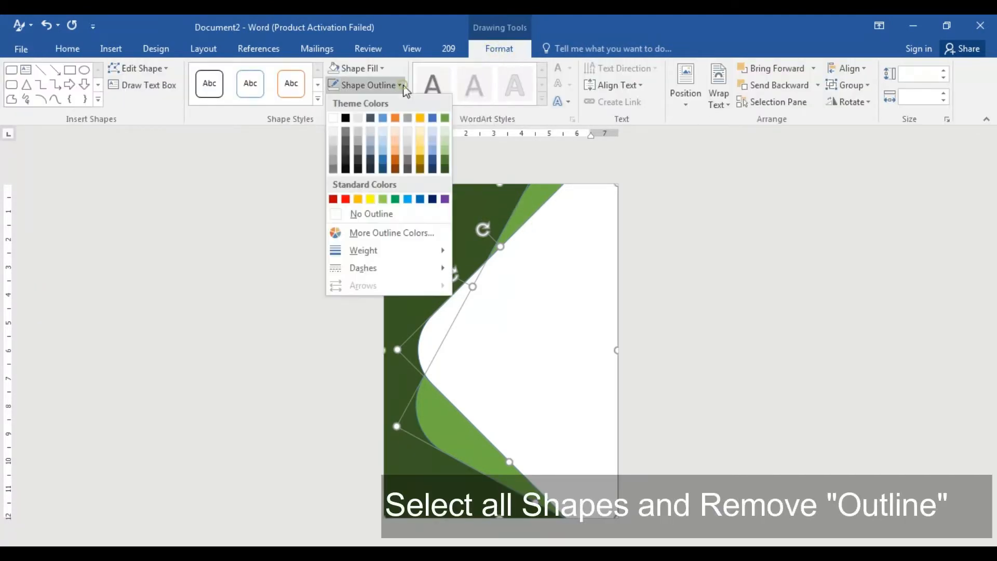
click(391, 215)
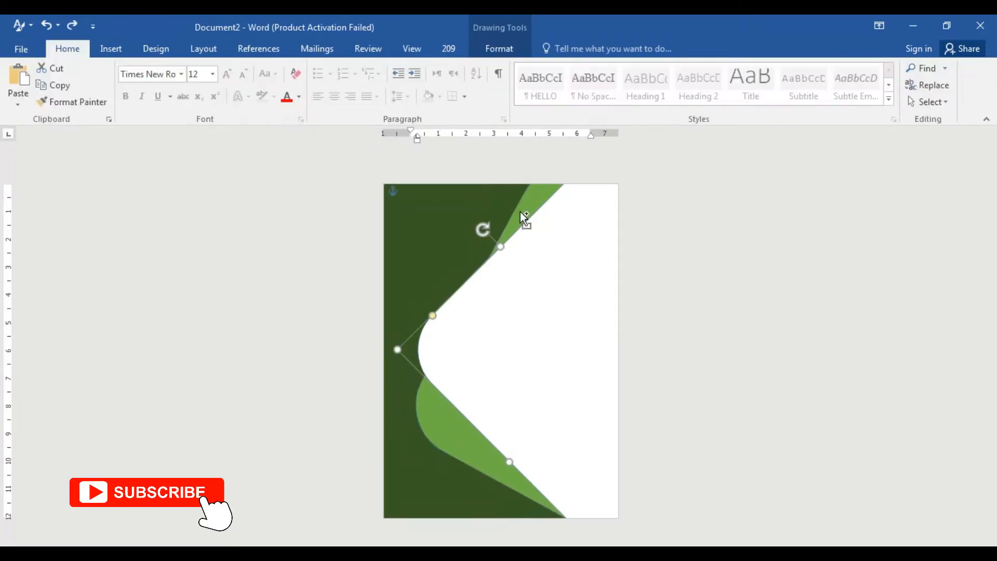
Select all three cover shapes together and set them to No Outline
shift+click(520, 211)
shift+click(463, 211)
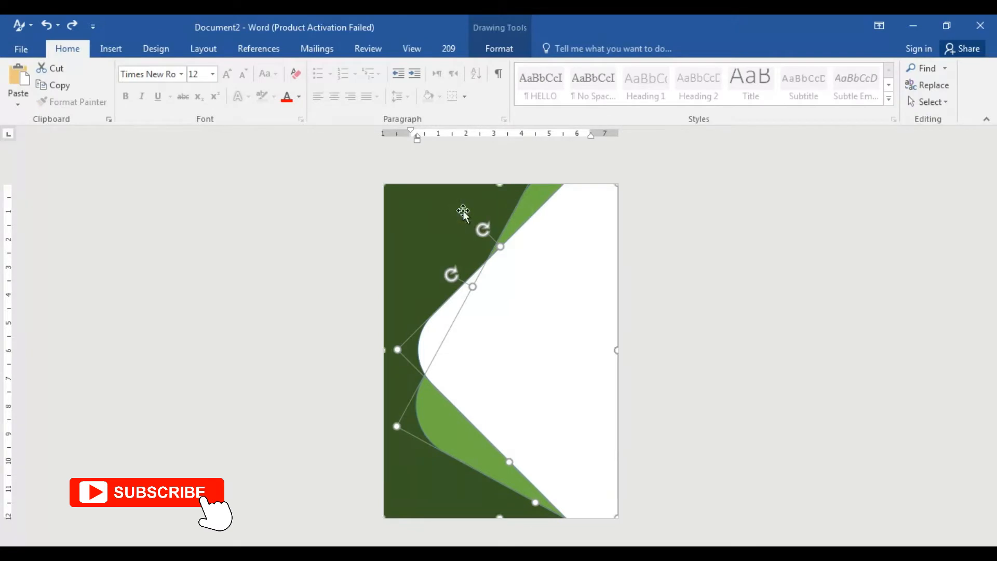
click(496, 48)
click(398, 85)
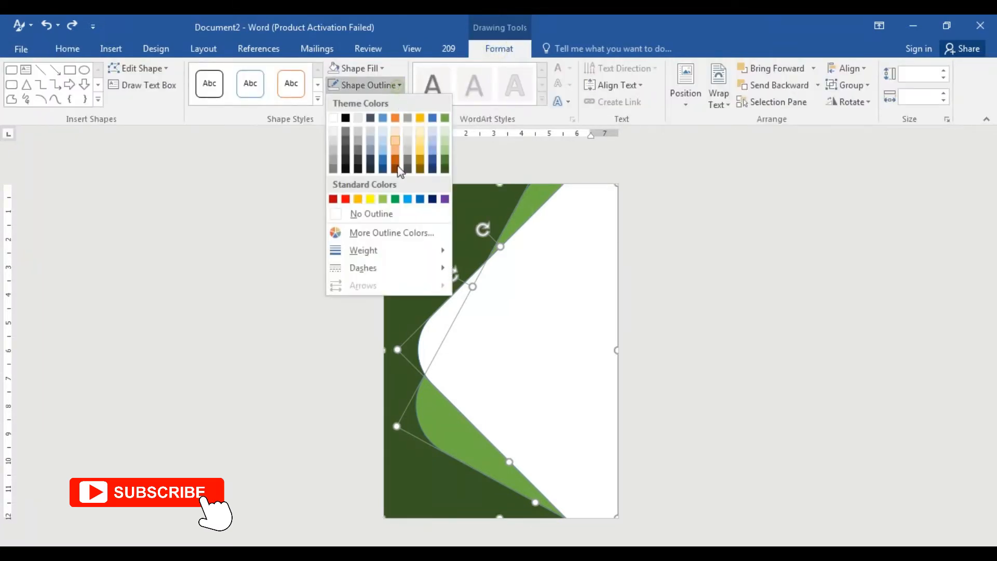
click(397, 216)
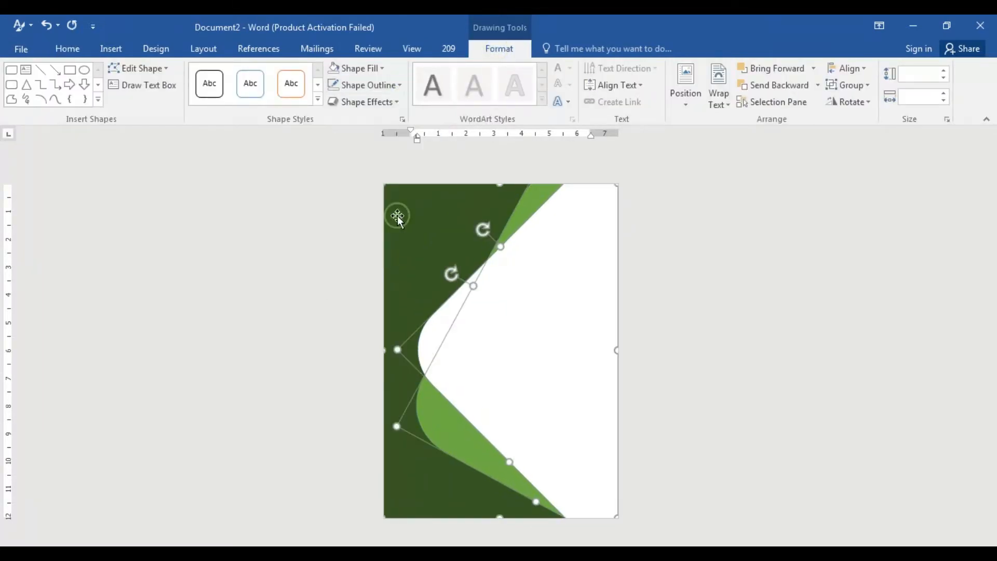
click(344, 225)
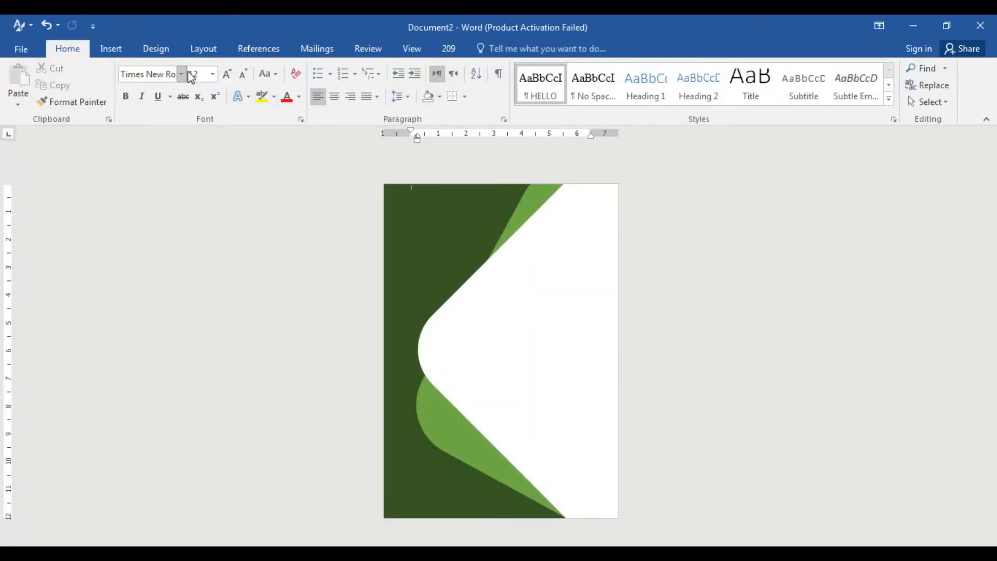
Draw a circle about 1.79" across in the upper left of the dark green area as the base of a sample logo
click(117, 48)
click(203, 93)
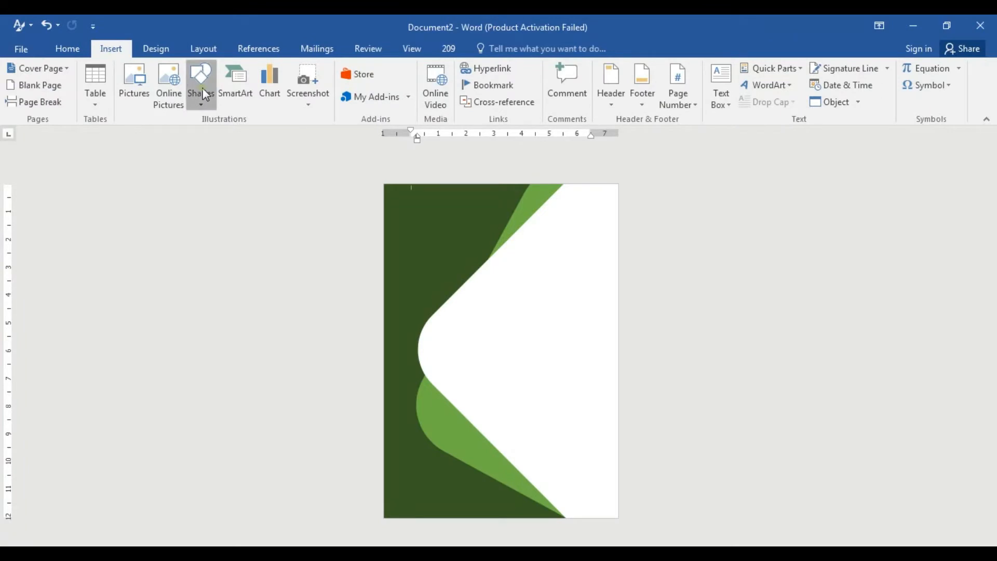
click(267, 135)
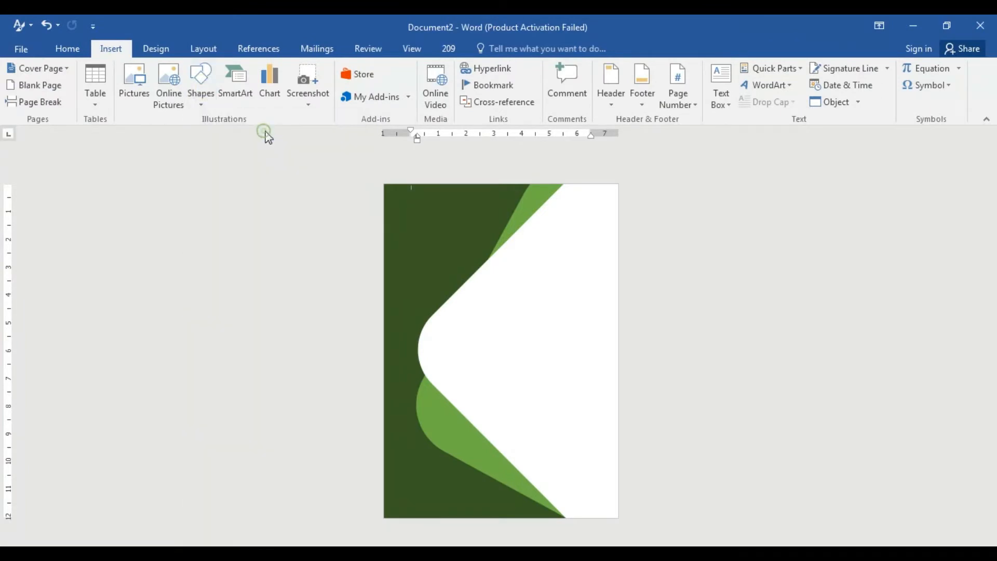
mouse_move(409, 209)
mouse_down()
mouse_move(431, 249)
mouse_move(459, 258)
mouse_up()
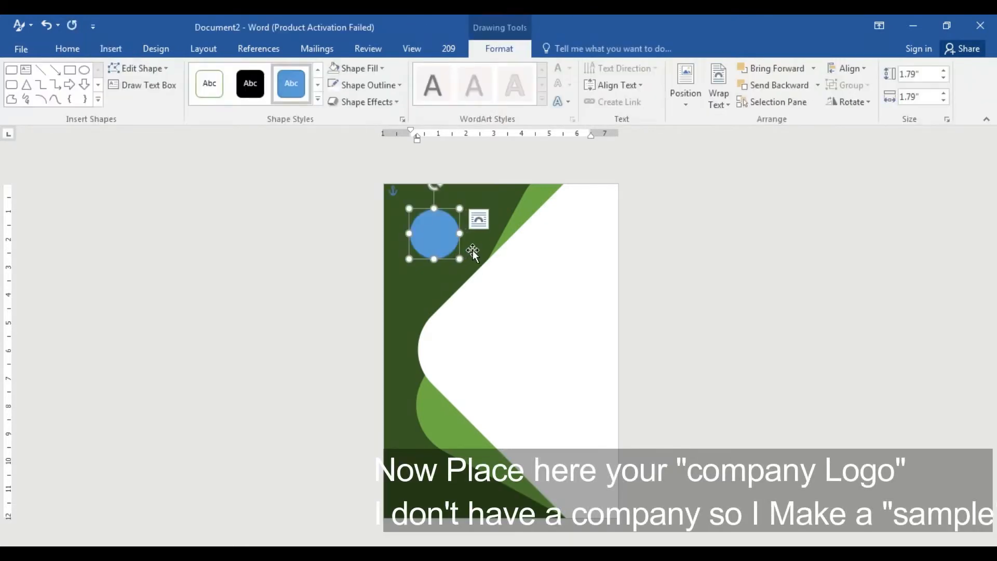
Set the circle to No Fill and give it a white outline
click(383, 69)
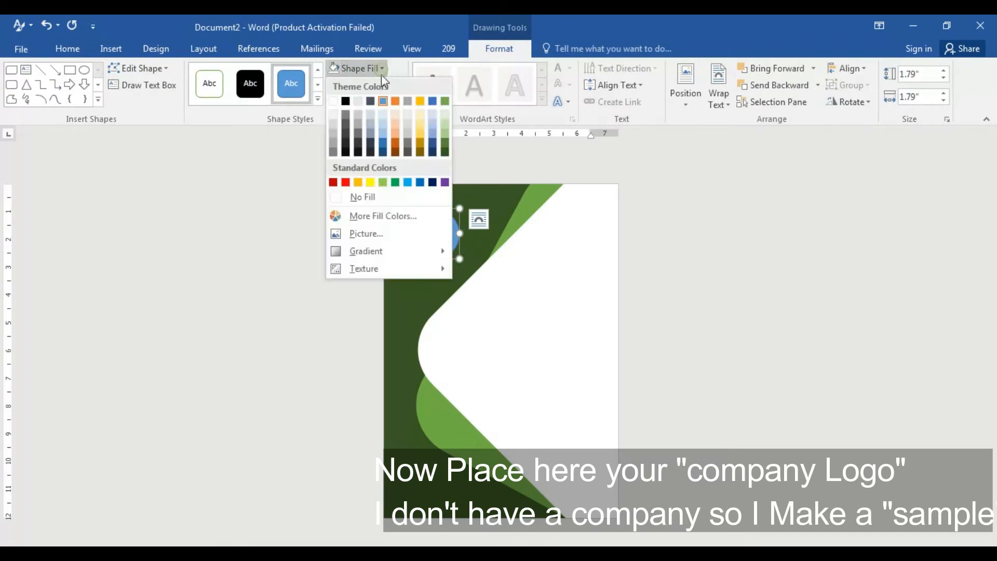
click(343, 101)
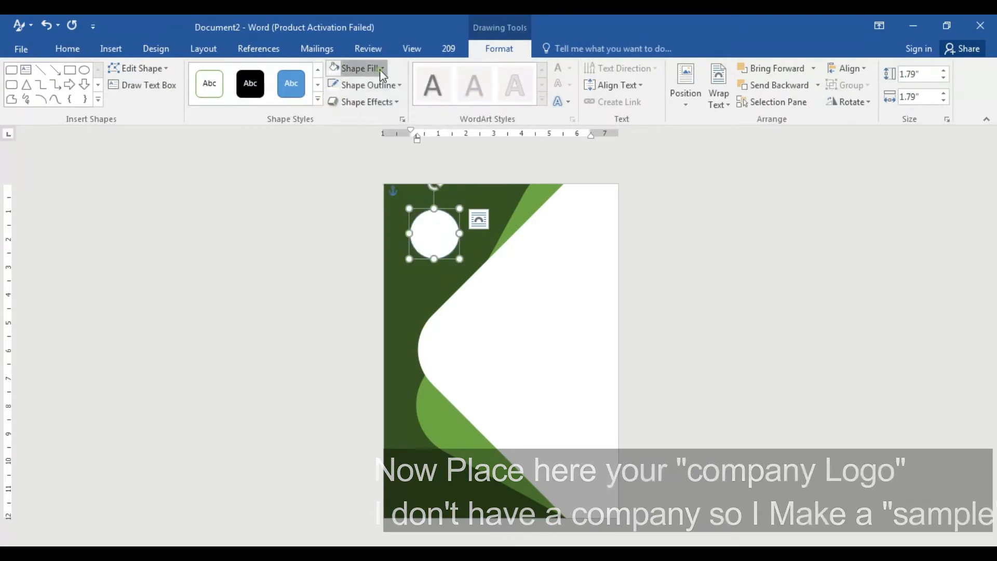
click(379, 70)
click(349, 197)
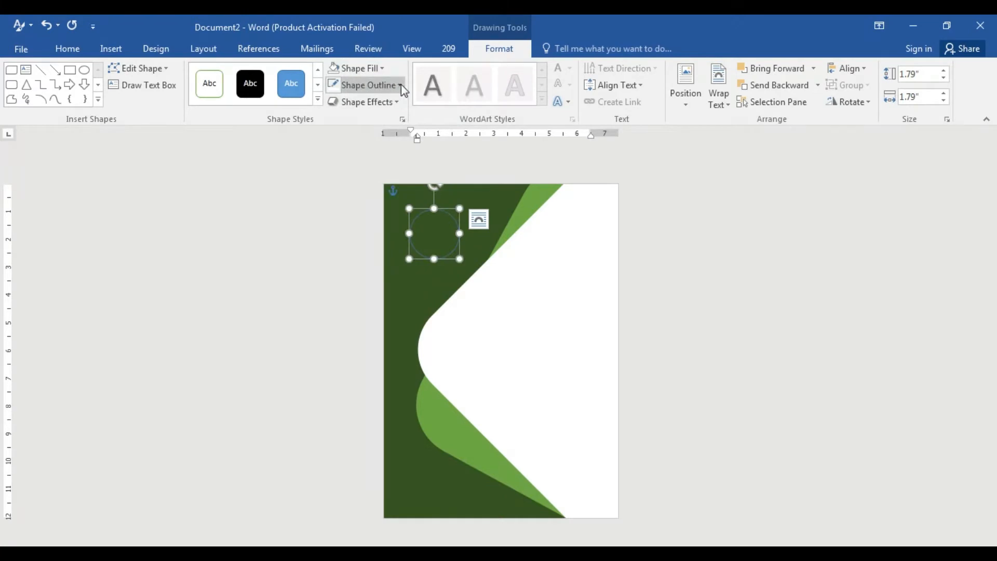
click(401, 87)
click(333, 119)
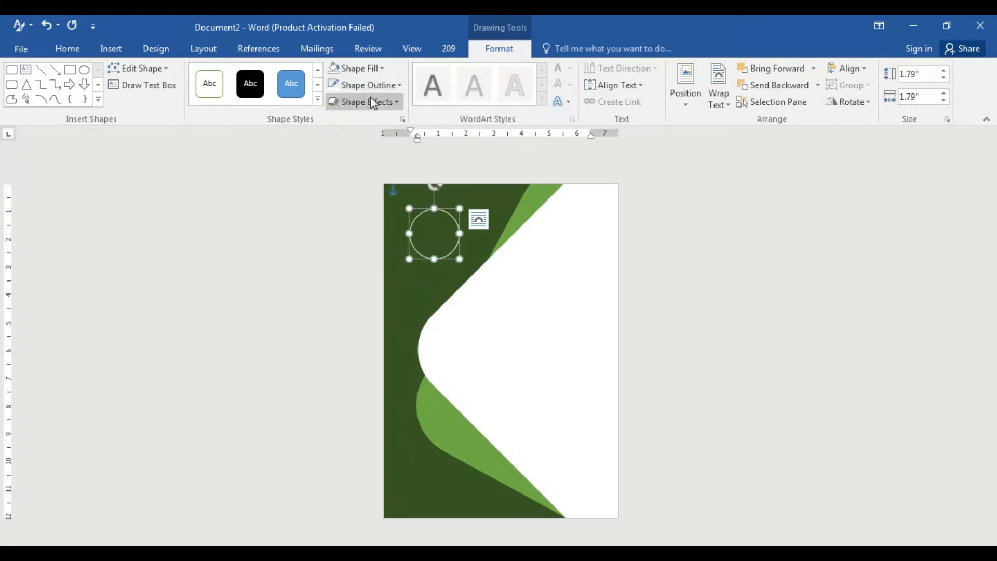
Set the circle's outline weight to 3 pt
click(400, 86)
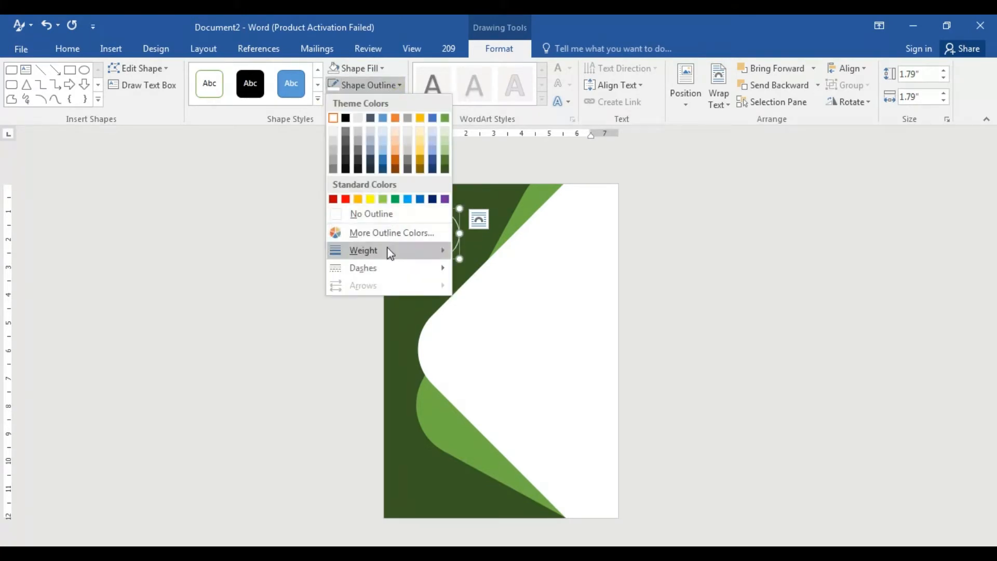
mouse_move(387, 253)
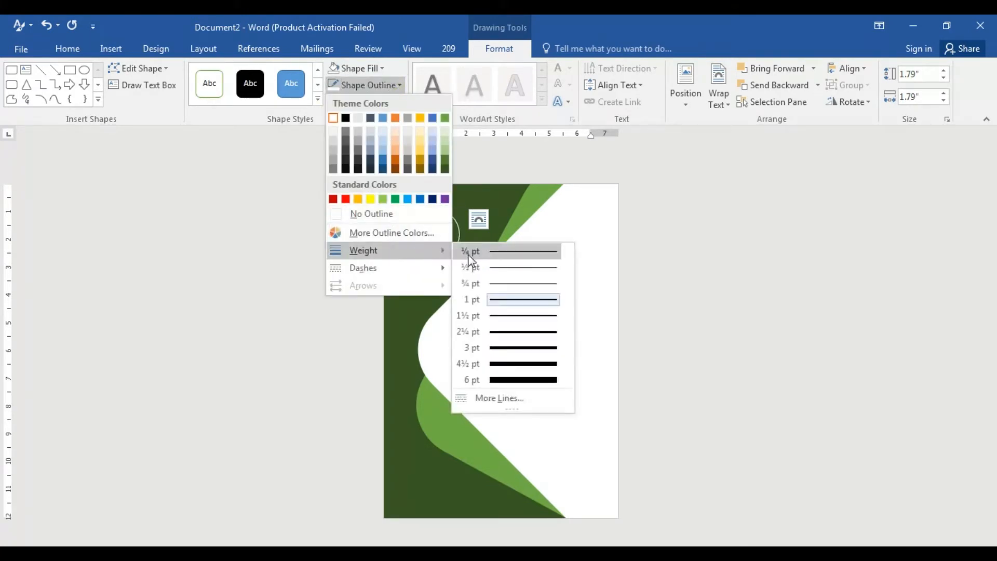
click(492, 330)
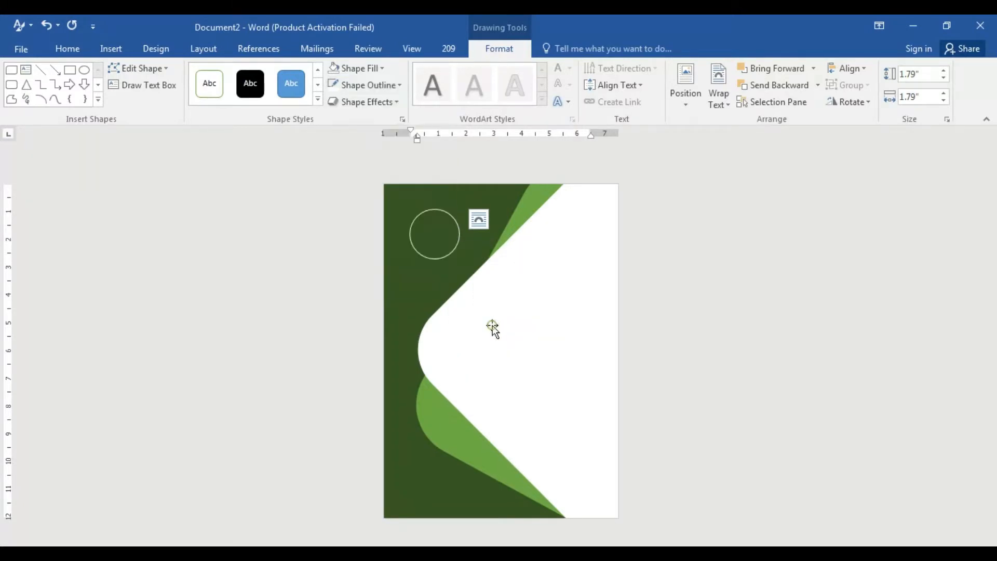
click(395, 86)
mouse_move(419, 248)
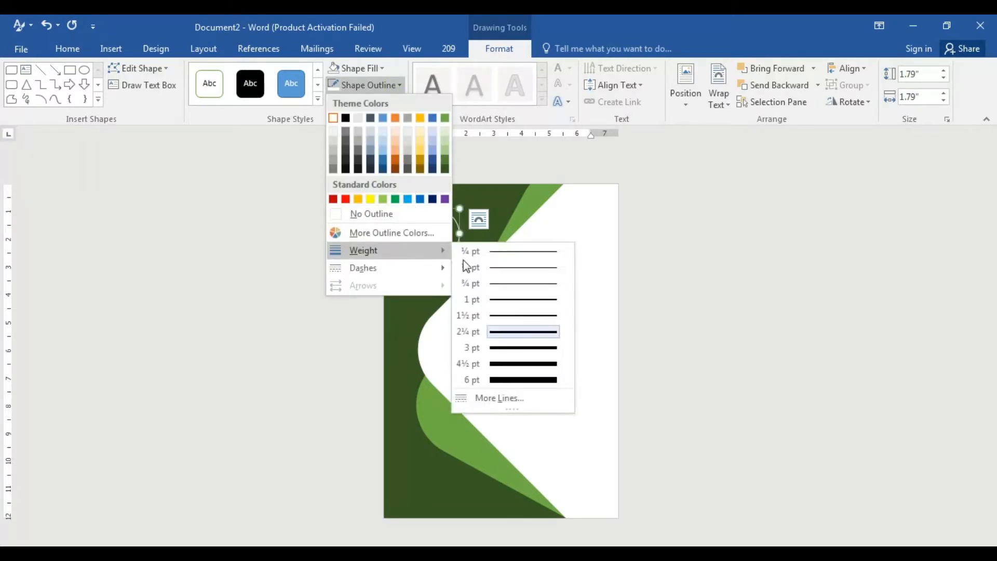
click(512, 348)
Duplicate the circle, shrink the copy to about 1.28" high by 1.4" wide, and move it up inside the original circle
ctrl+scroll(445, 240, up, 5)
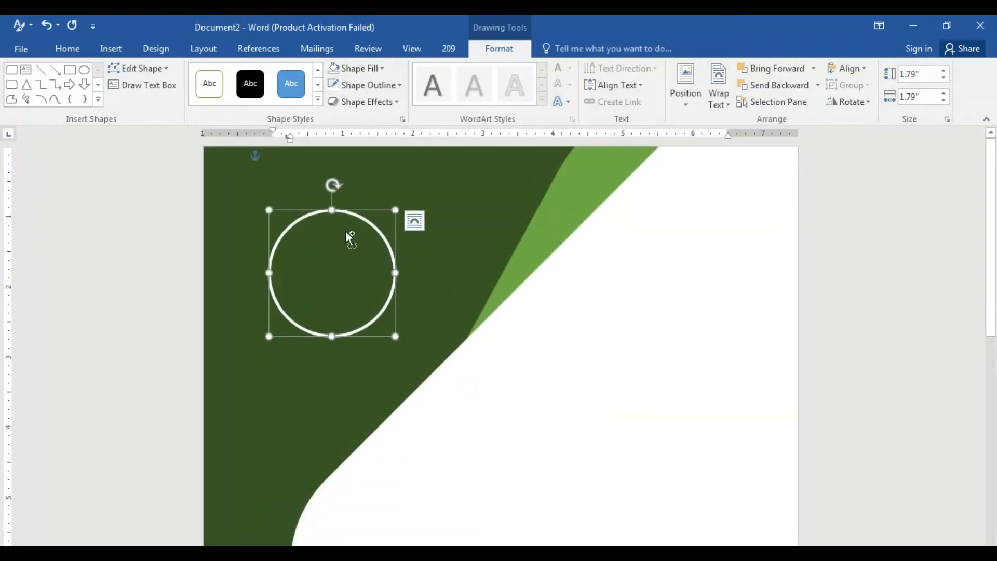
key(ctrl+d)
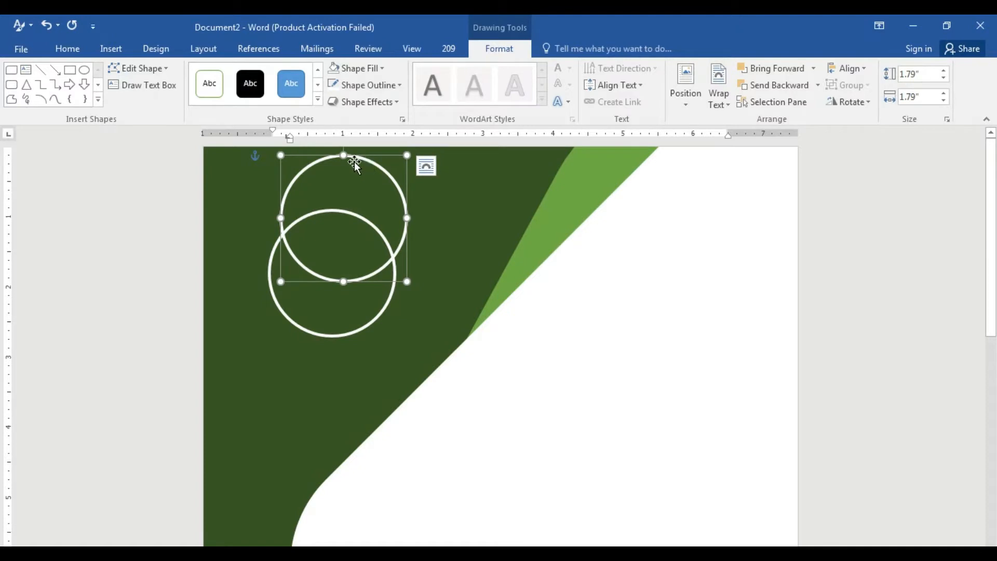
drag(351, 158, 379, 263)
key(Up)
key(Up)
key(Up)
key(Up)
key(Up)
key(Up)
key(Up)
key(Up)
key(Up)
key(Up)
key(Up)
key(Up)
key(Up)
key(Up)
key(Up)
key(Up)
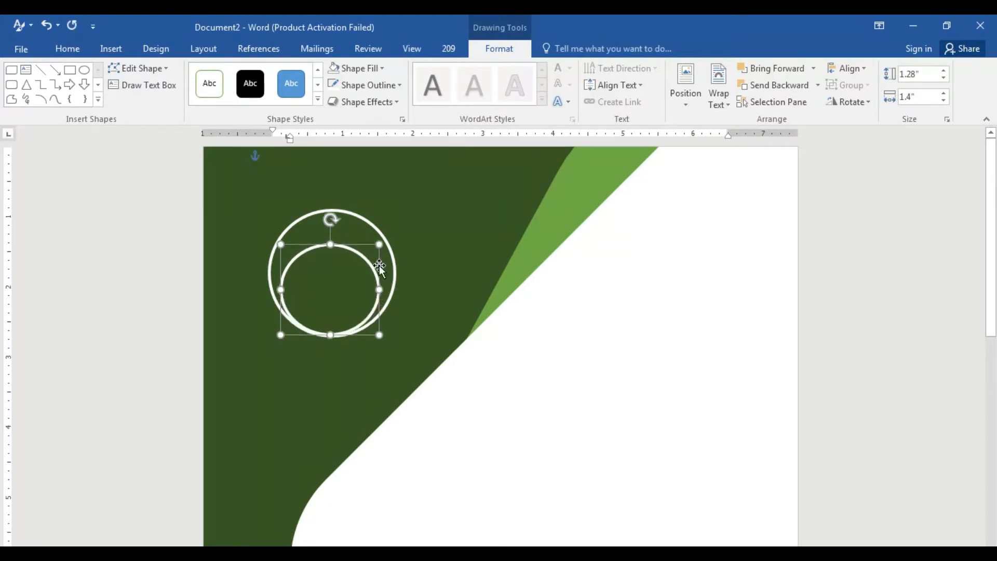
key(Up)
key(Up)
key(Up)
key(Up)
key(Up)
key(Up)
key(Up)
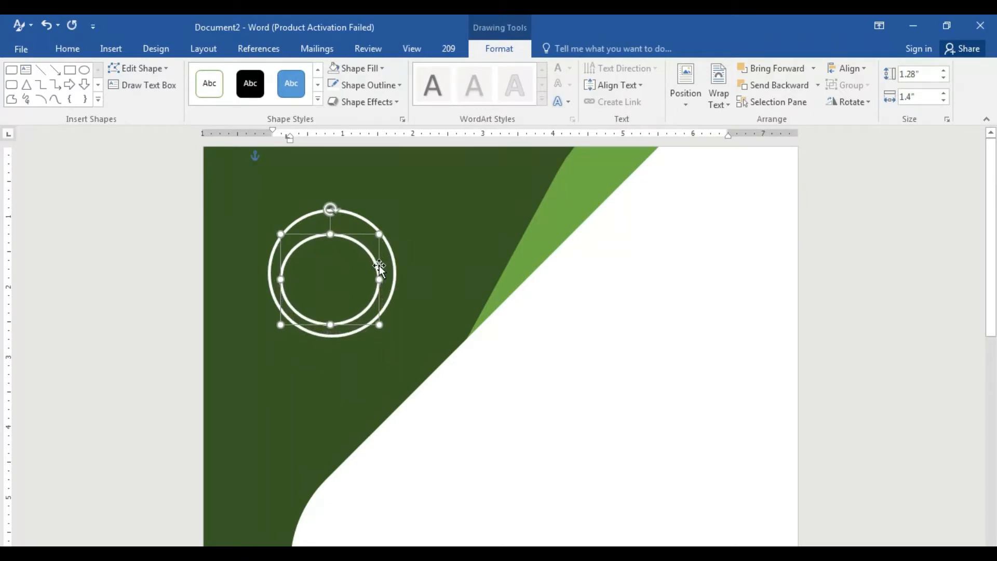
Shrink the inner circle further to about 1.09" high by 1.12" wide and center it within the outer circle
drag(382, 232, 369, 242)
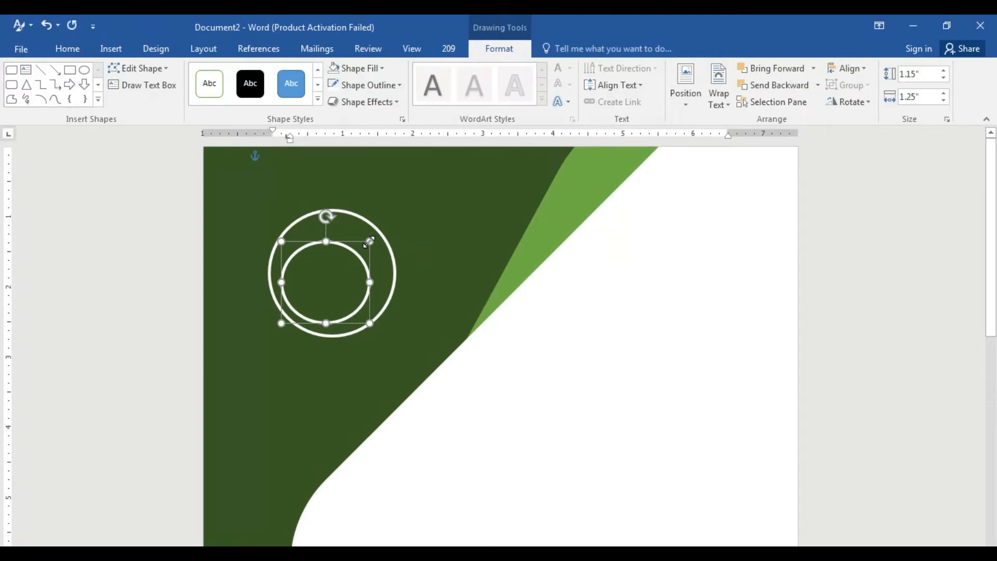
key(Right)
key(Right)
key(Right)
key(Right)
key(Right)
key(Right)
key(Right)
key(Right)
key(Right)
key(Up)
key(Up)
key(Up)
key(Up)
key(Up)
key(Up)
key(Up)
key(Up)
key(Up)
key(Up)
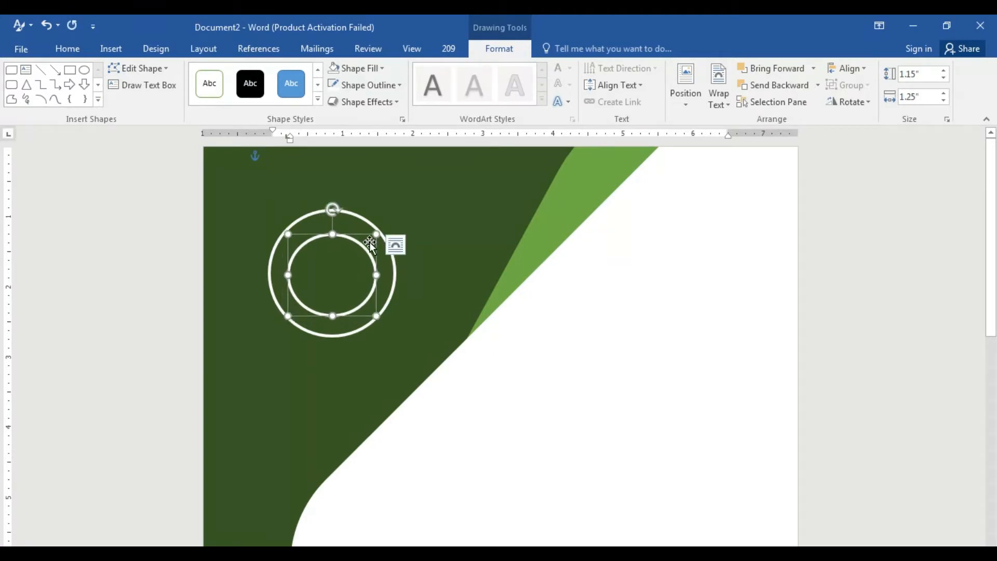
drag(377, 234, 368, 244)
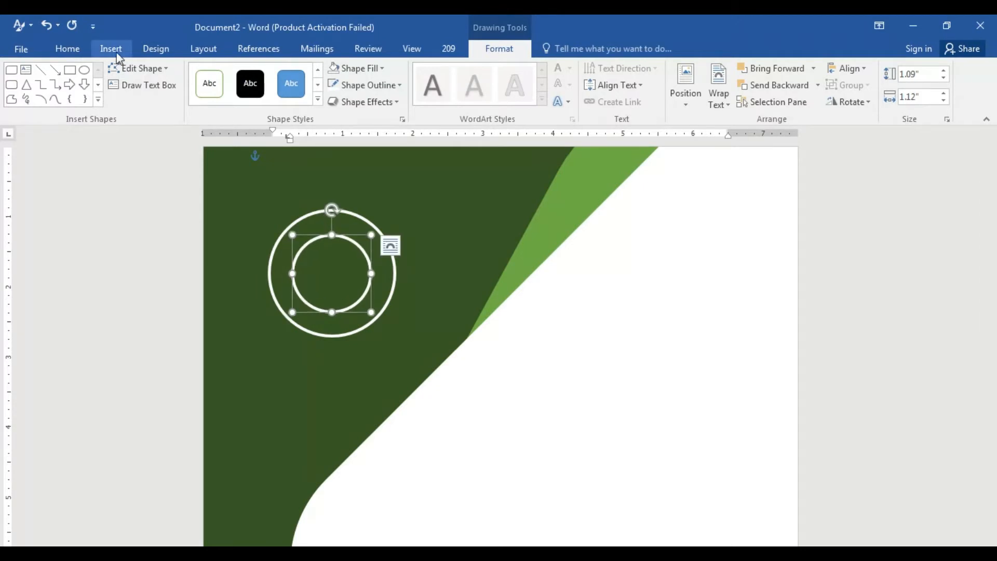
Insert WordArt in the plain black style with the text "Study With" followed by the person's name
click(117, 54)
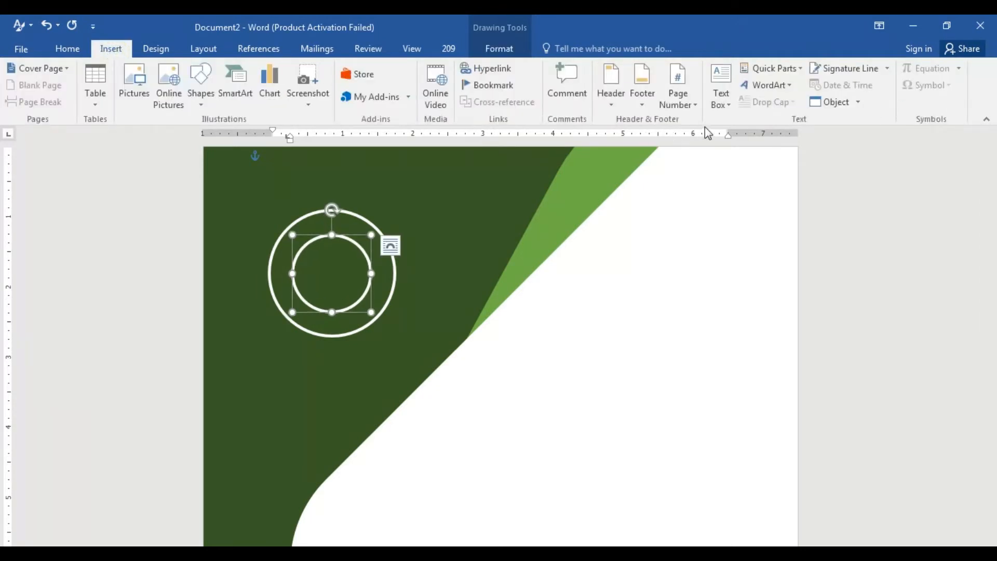
click(752, 87)
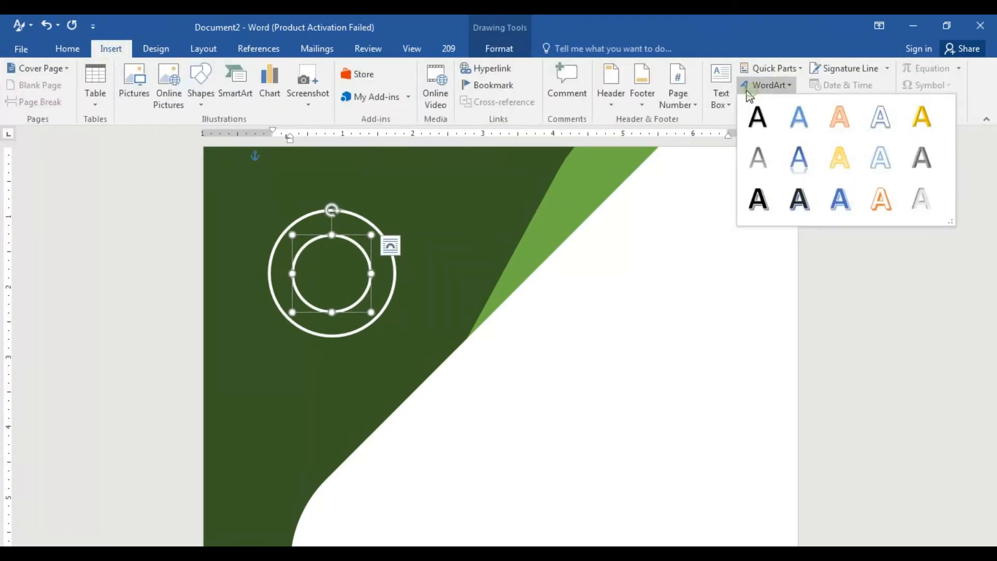
click(758, 119)
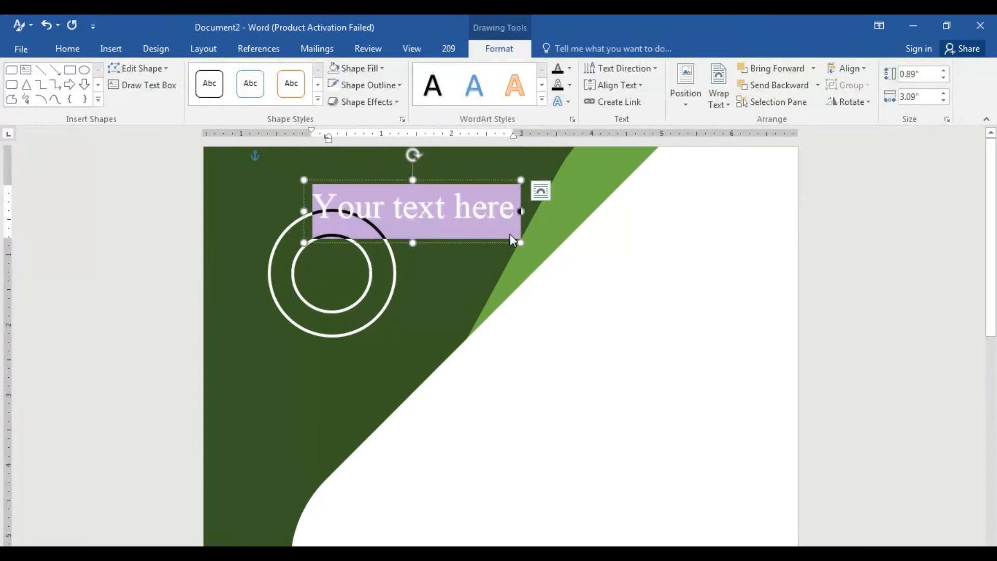
text(Stud)
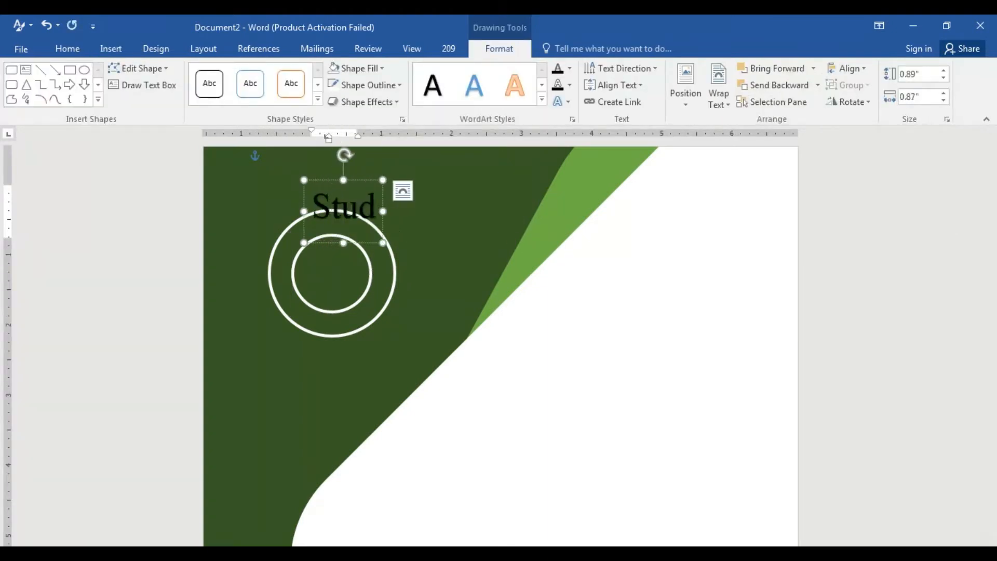
text(y With)
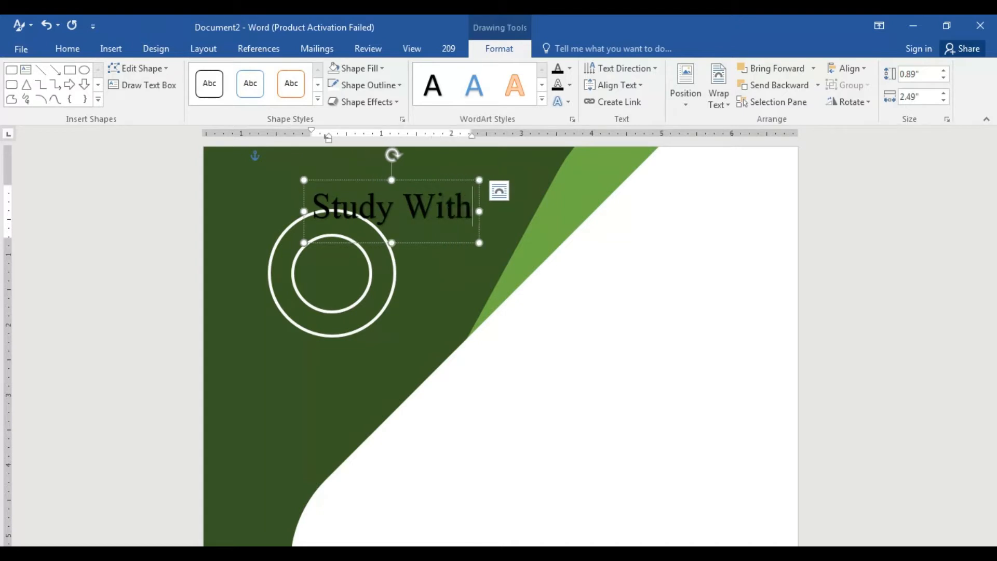
text( MUbeen)
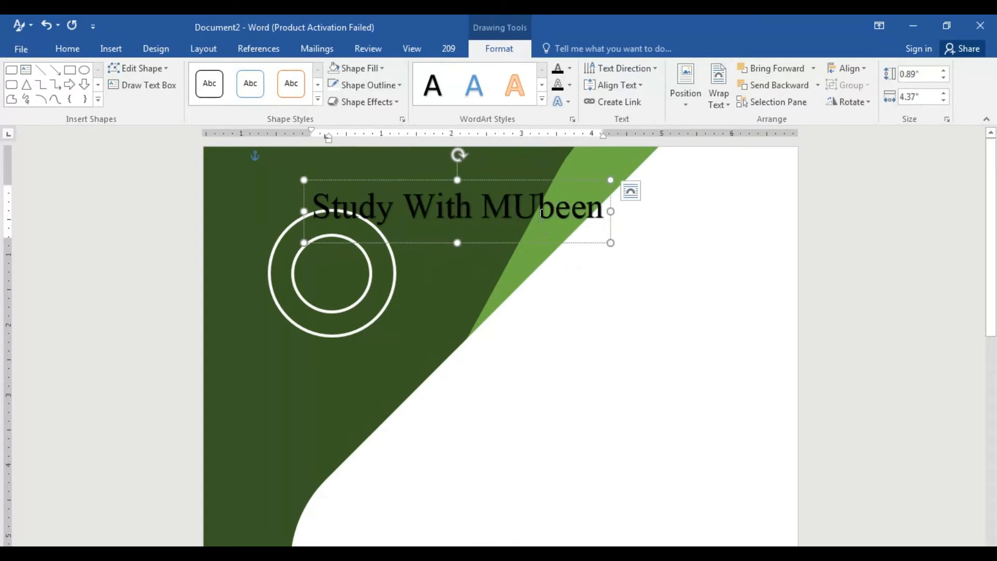
key(BackSpace)
text(u)
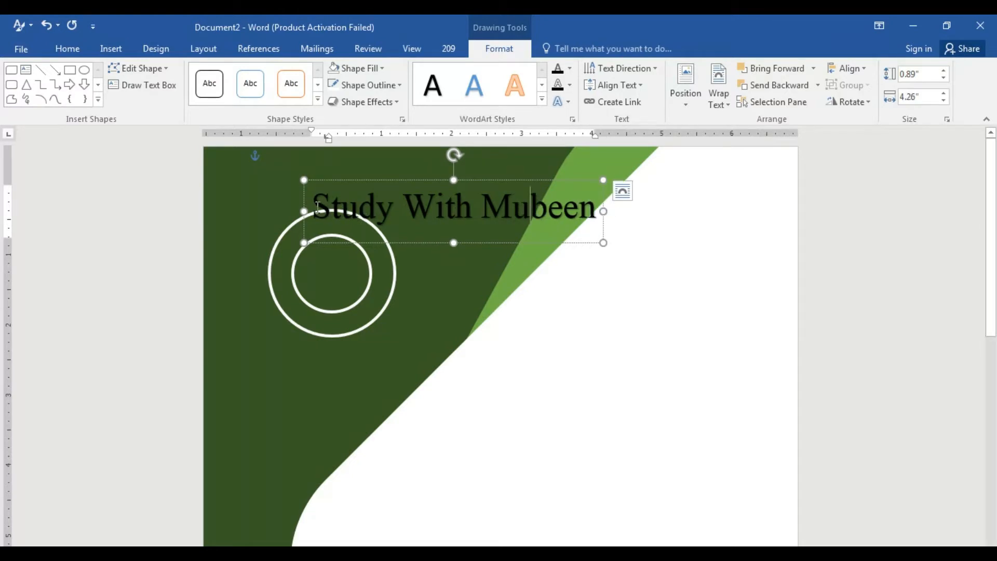
Set the WordArt text in the Edwardian Script ITC font and make it bold
drag(315, 203, 603, 219)
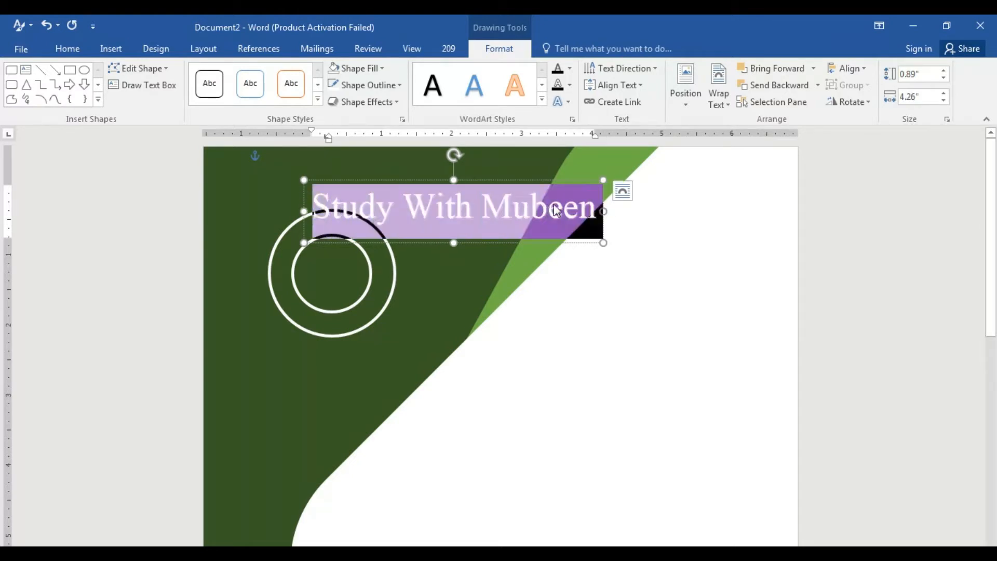
click(70, 48)
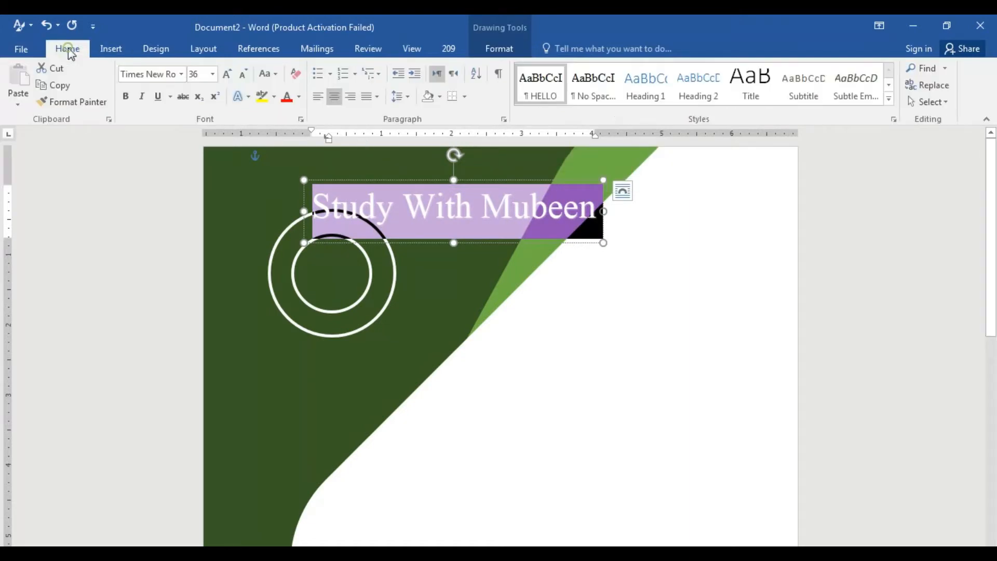
click(182, 74)
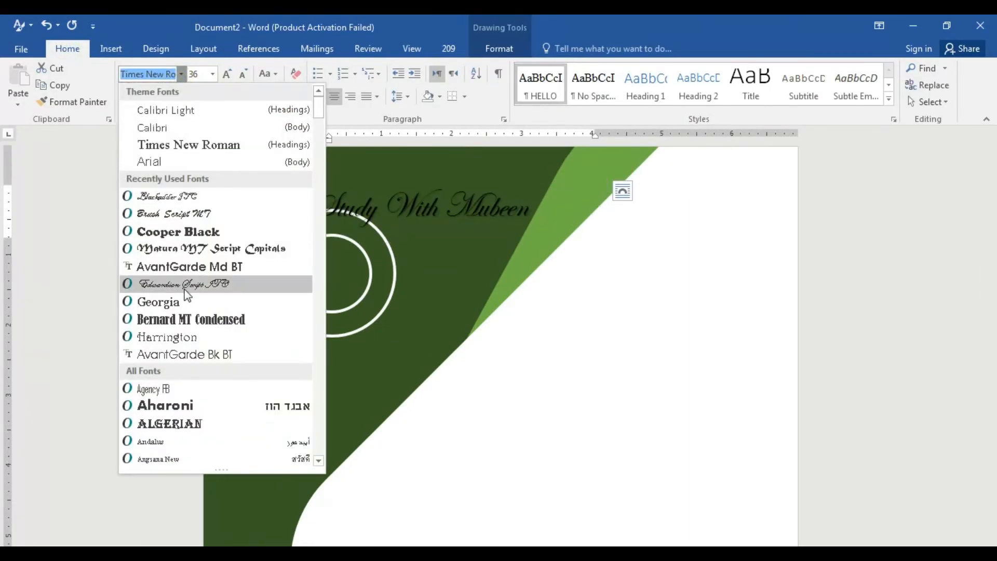
click(180, 283)
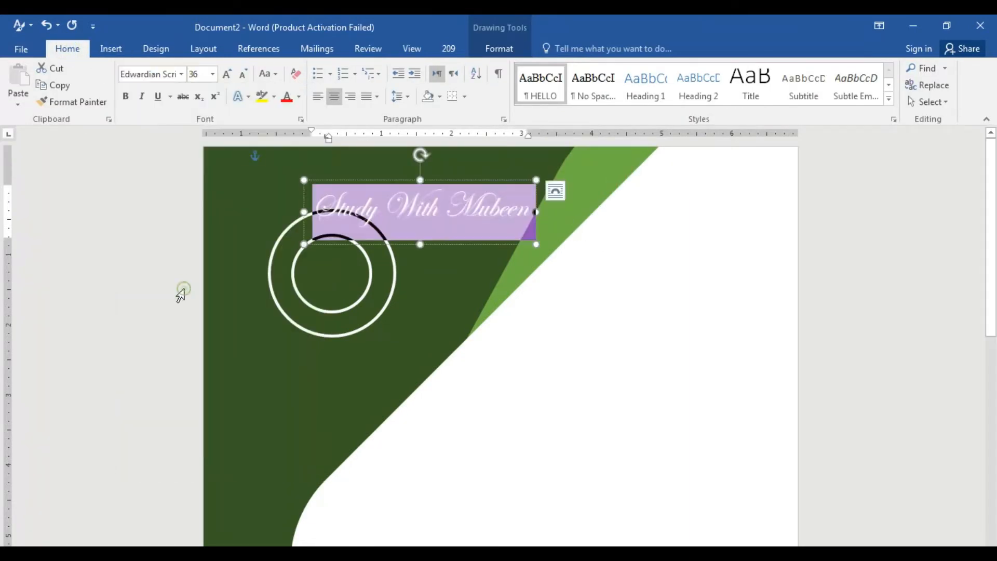
click(125, 96)
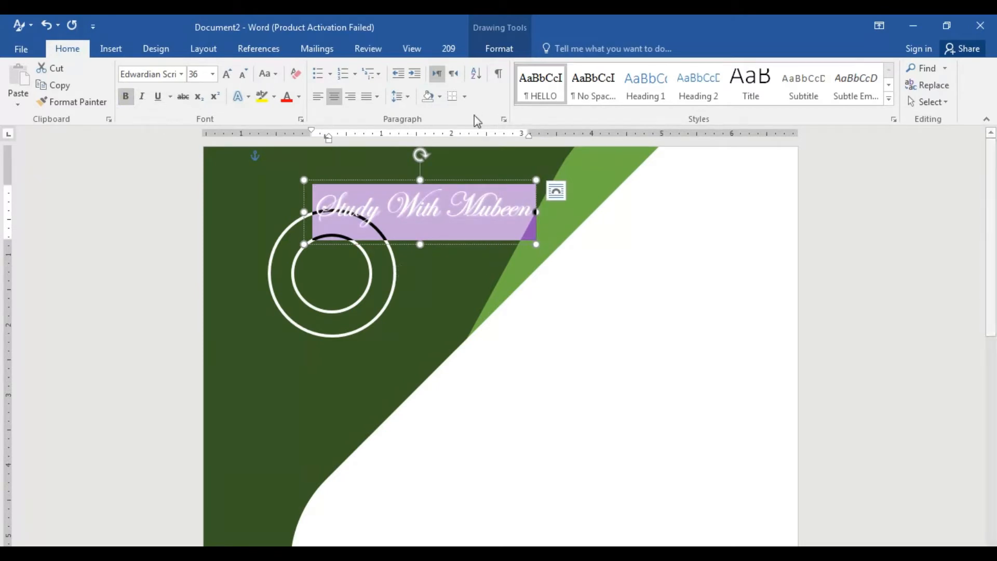
Apply the upward arch Follow Path transform to the WordArt text
click(507, 54)
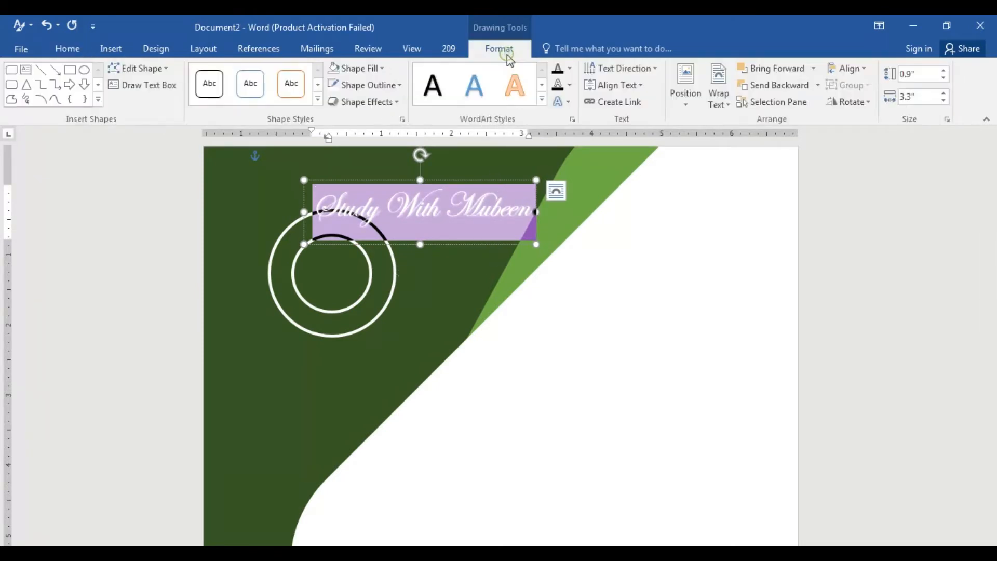
click(567, 104)
mouse_move(592, 294)
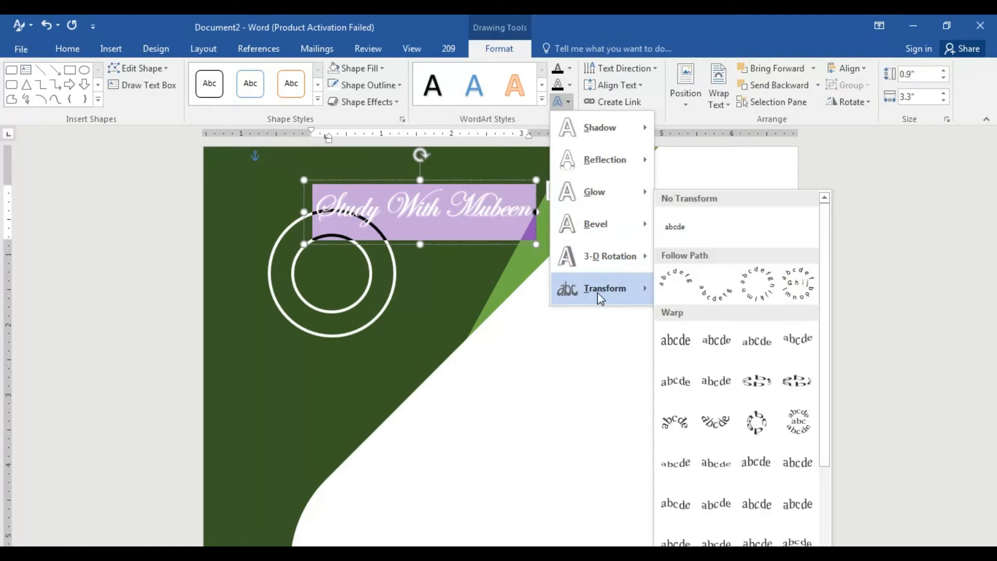
click(686, 285)
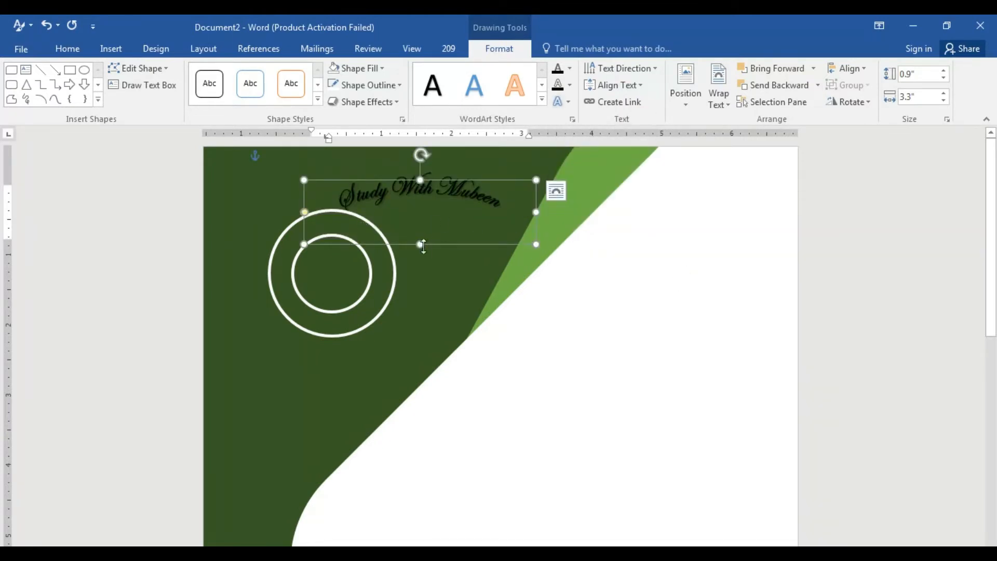
Resize the arched text to about 1.85" high by 2.18" wide and position it in the ring between the two circles
drag(420, 244, 418, 300)
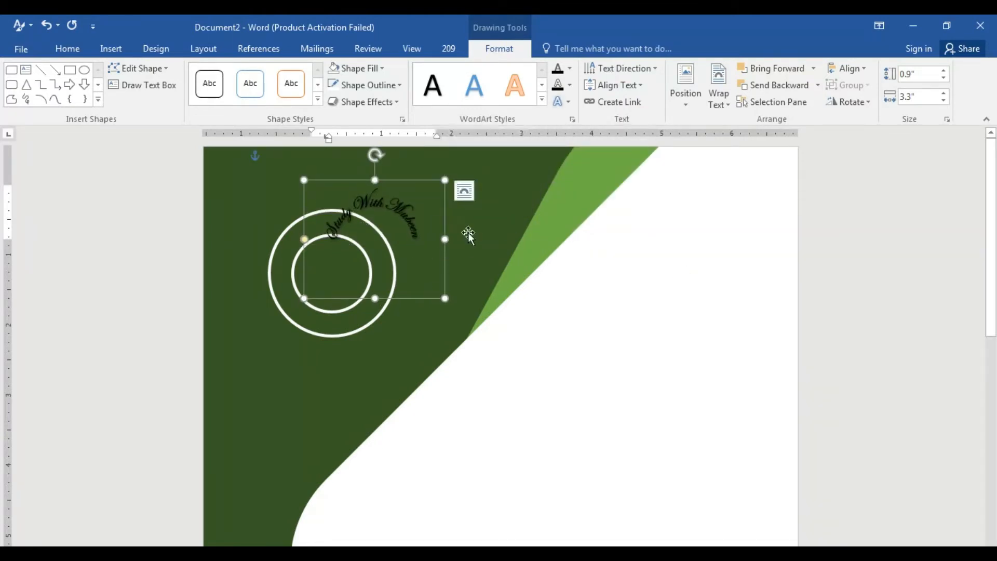
drag(445, 239, 469, 237)
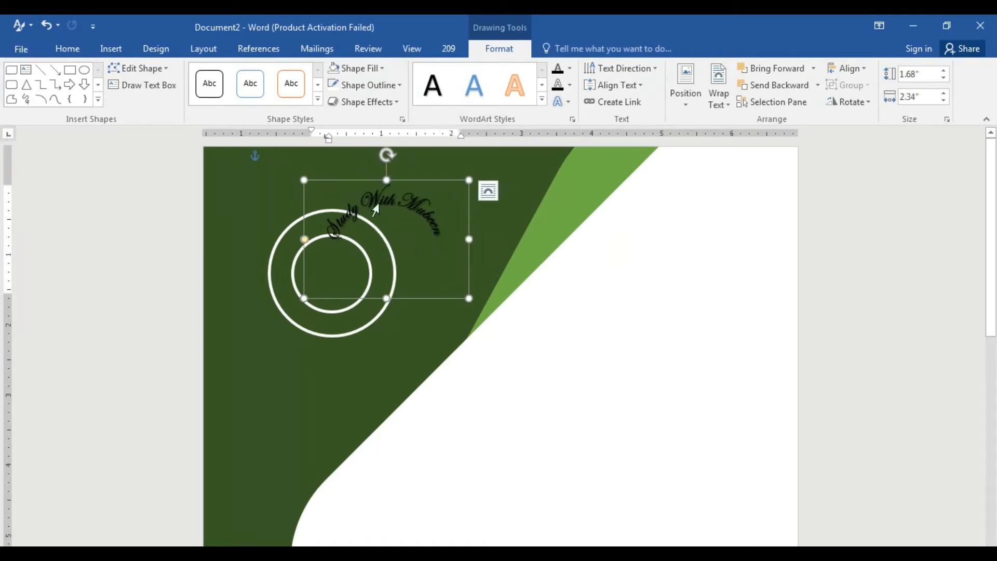
drag(379, 180, 327, 206)
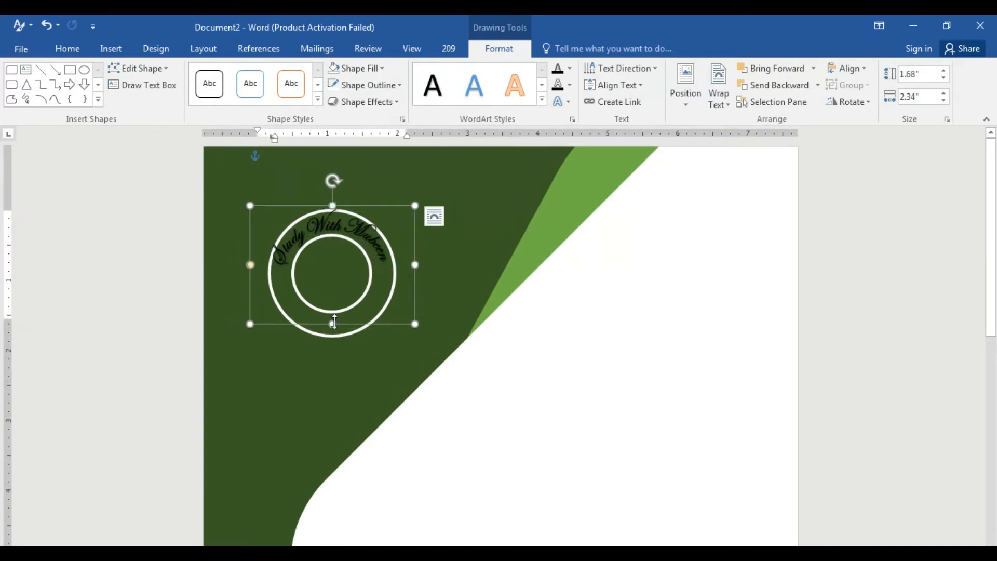
drag(334, 323, 334, 336)
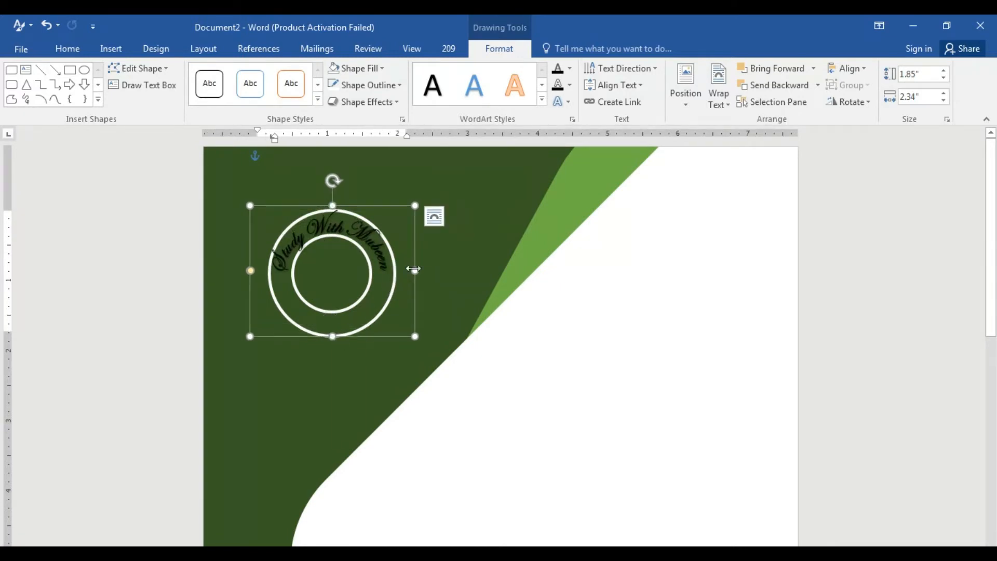
drag(417, 270, 407, 269)
Change the arched WordArt's text fill to a gradient fill using the detailed gradient settings
triple_click(380, 272)
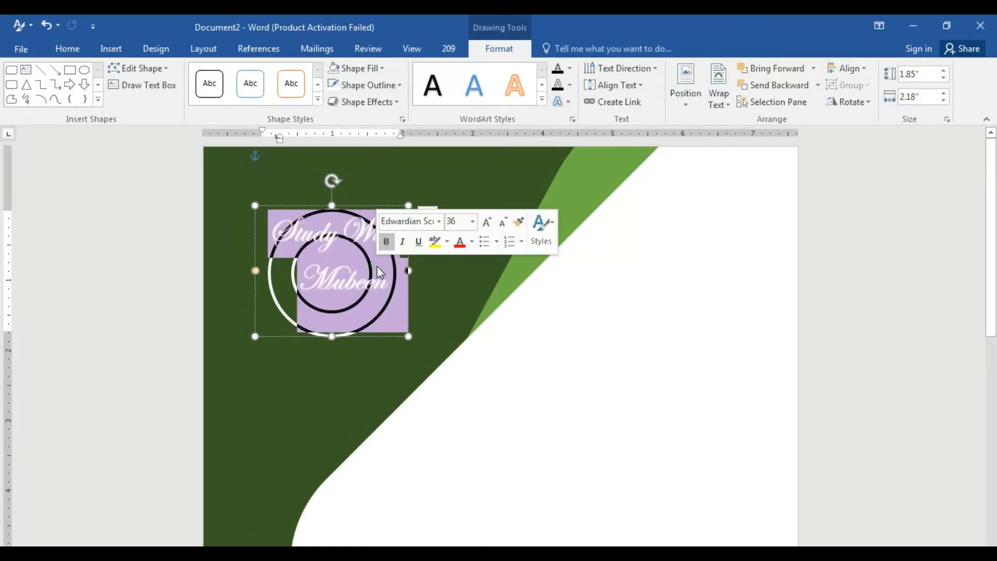
click(73, 53)
click(298, 97)
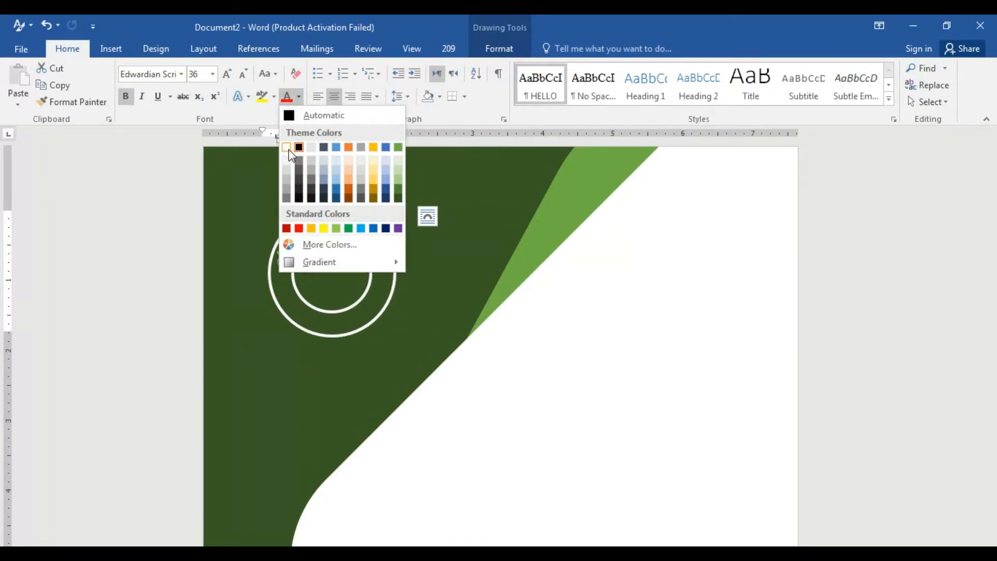
mouse_move(320, 257)
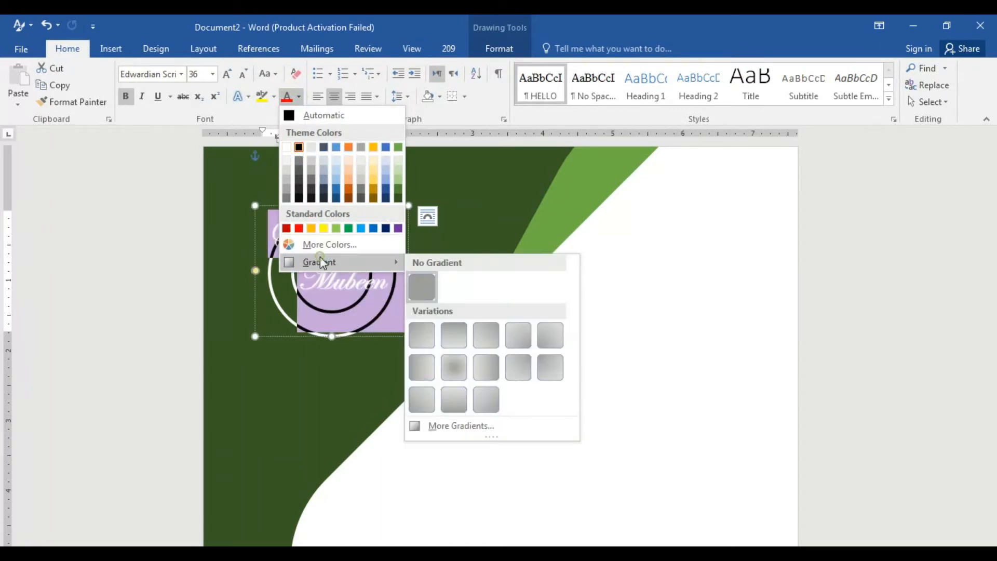
click(471, 425)
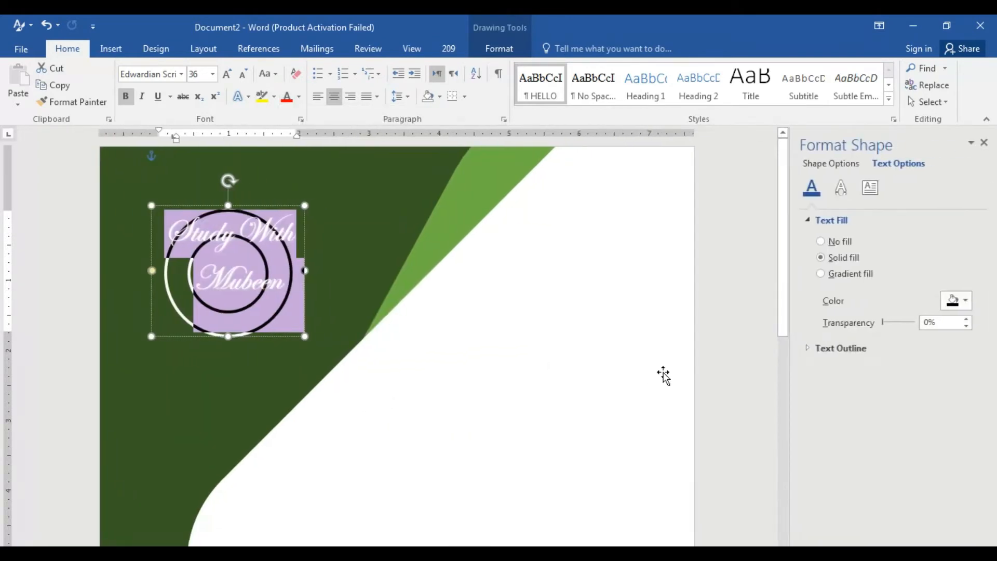
click(837, 275)
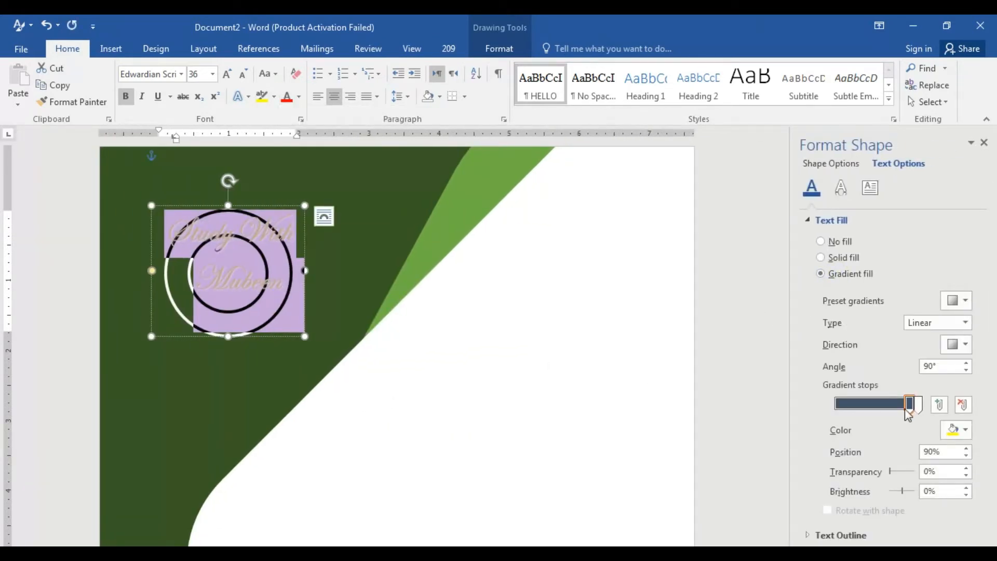
Move the text gradient's dark stop to 39% and add a red stop at 70%
drag(910, 407, 868, 404)
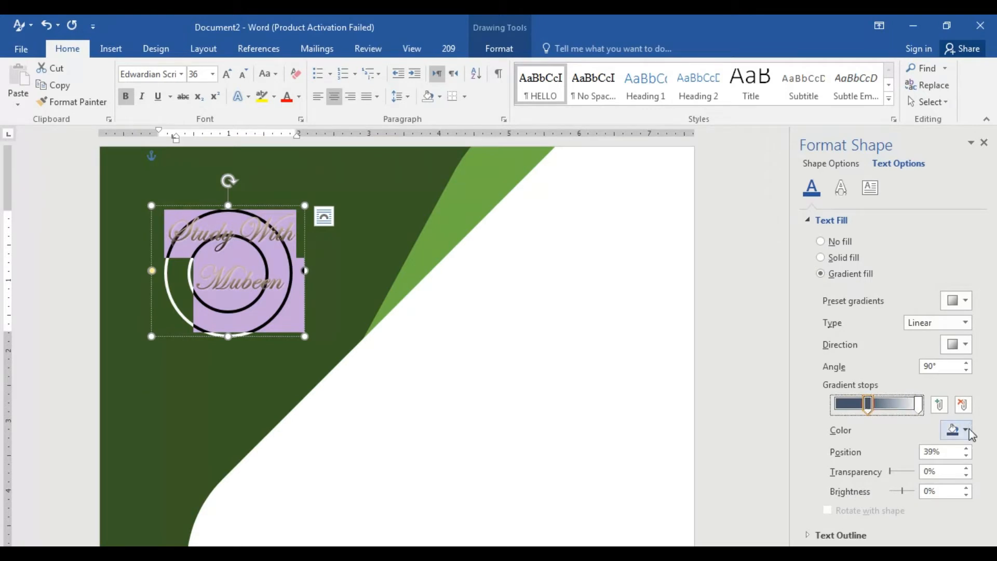
click(939, 406)
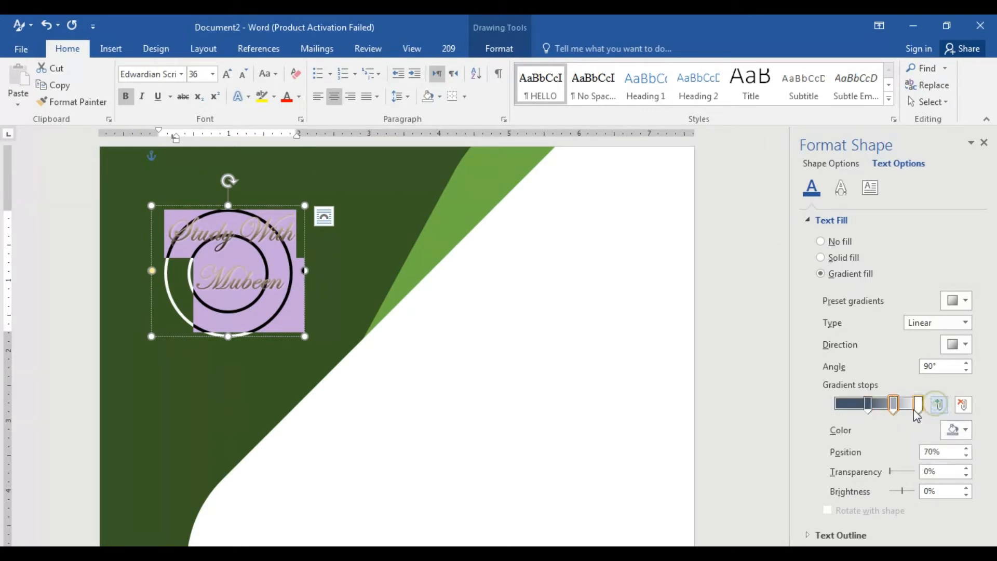
click(960, 432)
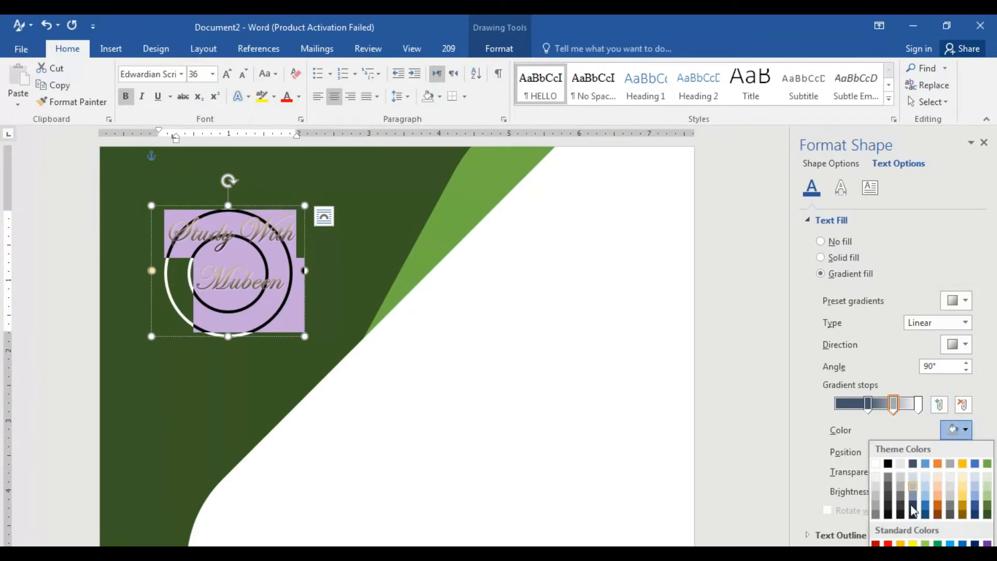
click(888, 543)
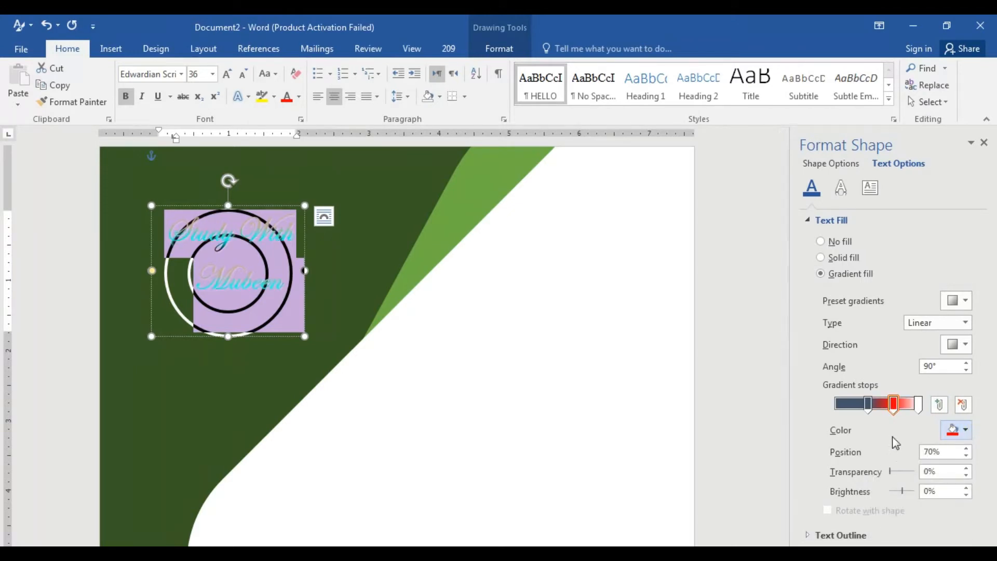
Make the text gradient a two-stop radial one, with a white first stop at 35%
mouse_move(891, 408)
mouse_down()
mouse_move(854, 422)
mouse_move(898, 413)
mouse_up()
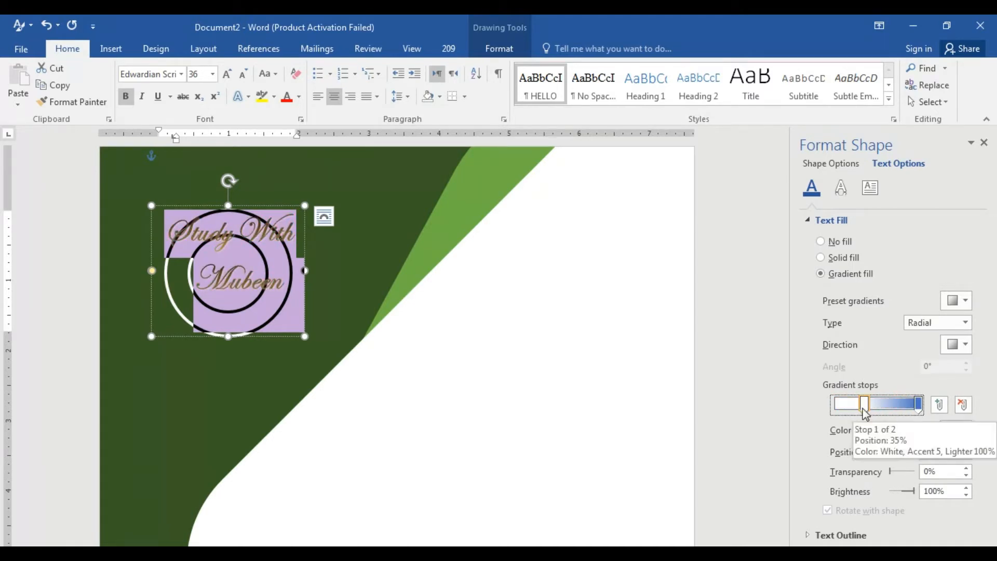
click(965, 431)
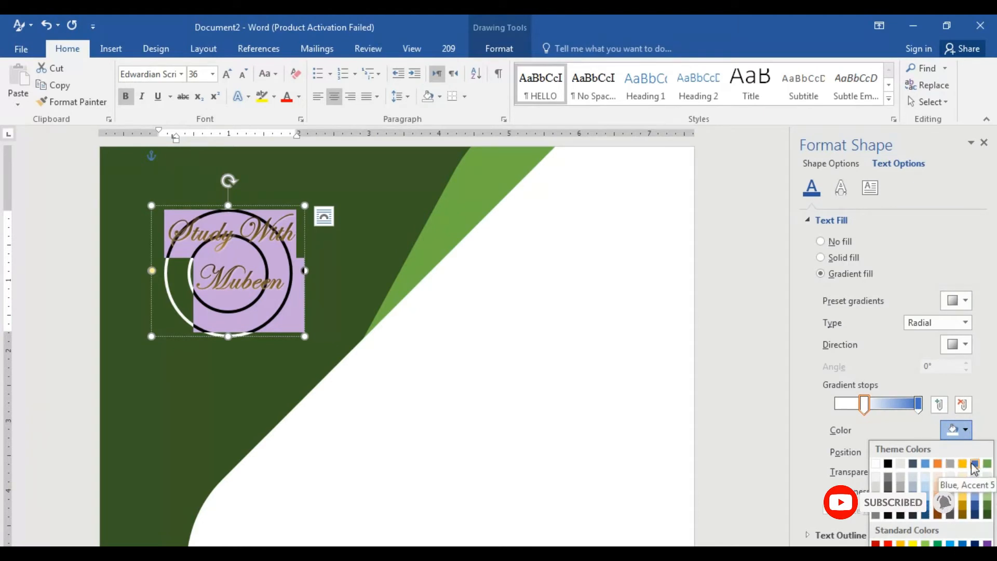
click(874, 464)
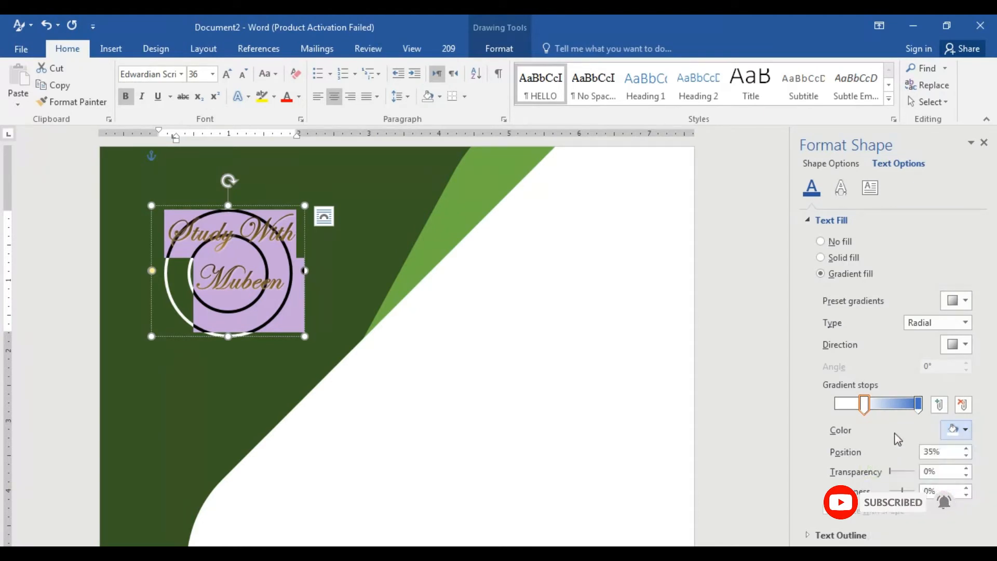
Color the gradient's end stop white darkened by 15%, move it to 57%, and deselect the text
click(918, 404)
click(964, 430)
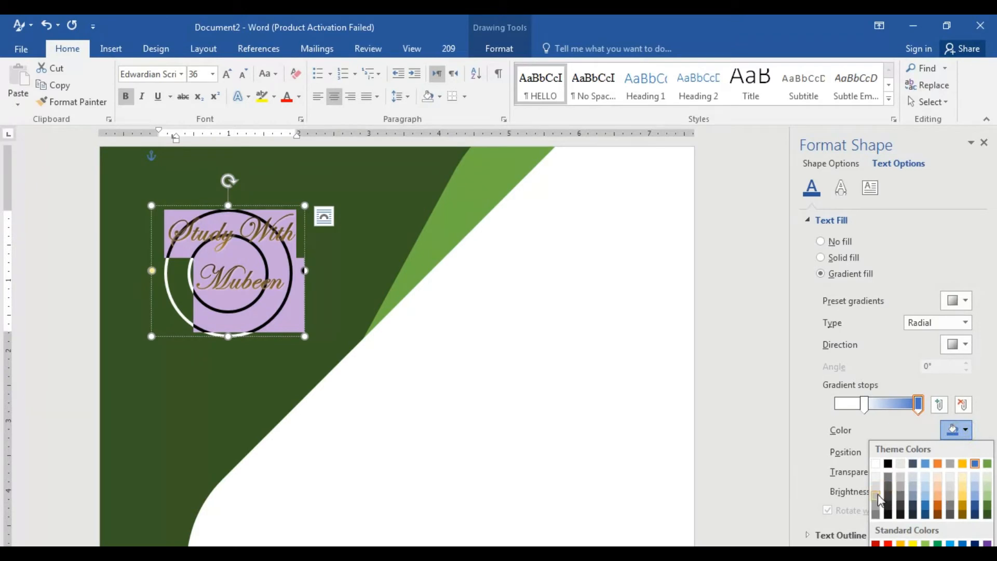
click(877, 487)
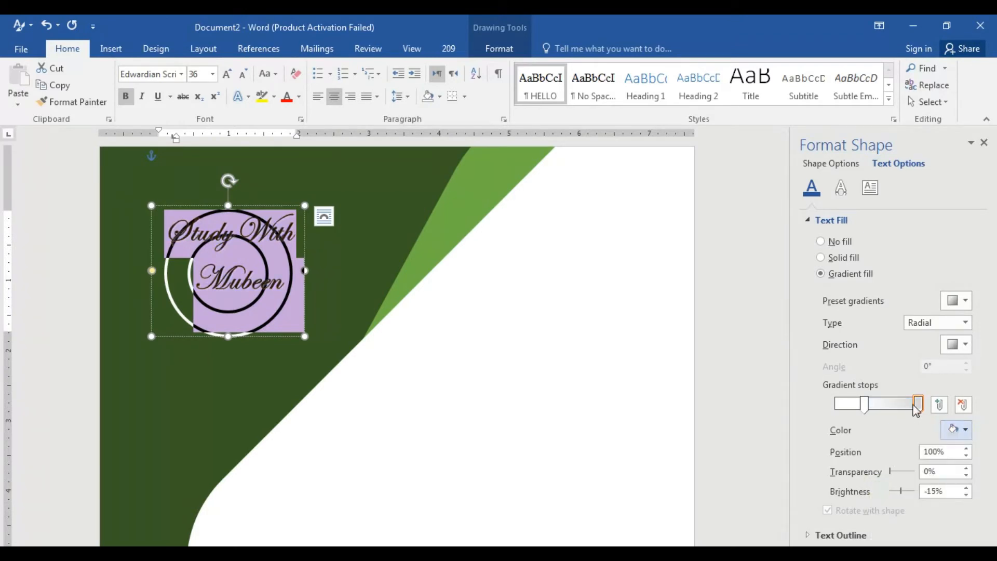
drag(918, 405, 882, 410)
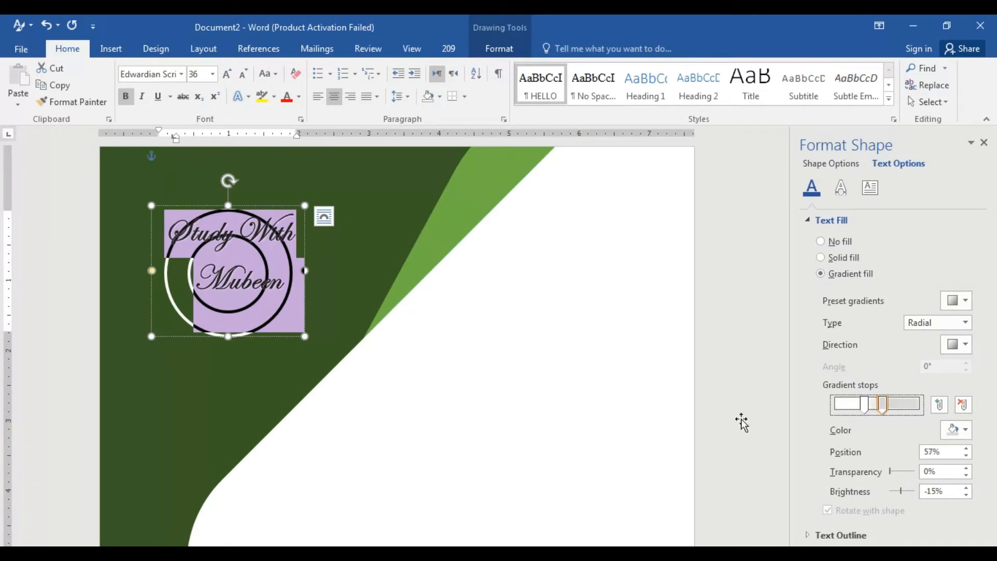
click(597, 403)
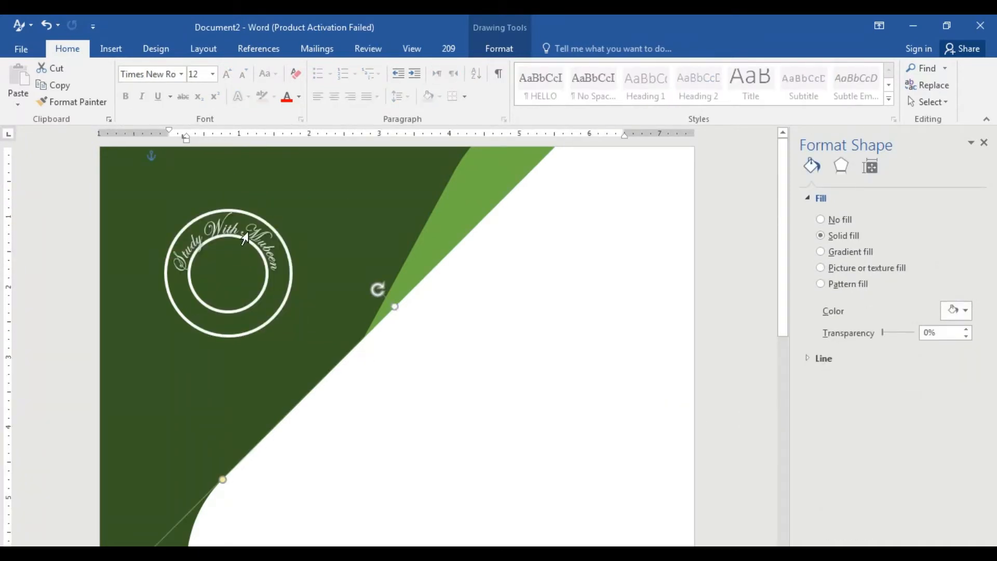
Nudge the arched WordArt slightly up and to the right so it sits between the logo's two rings
triple_click(245, 238)
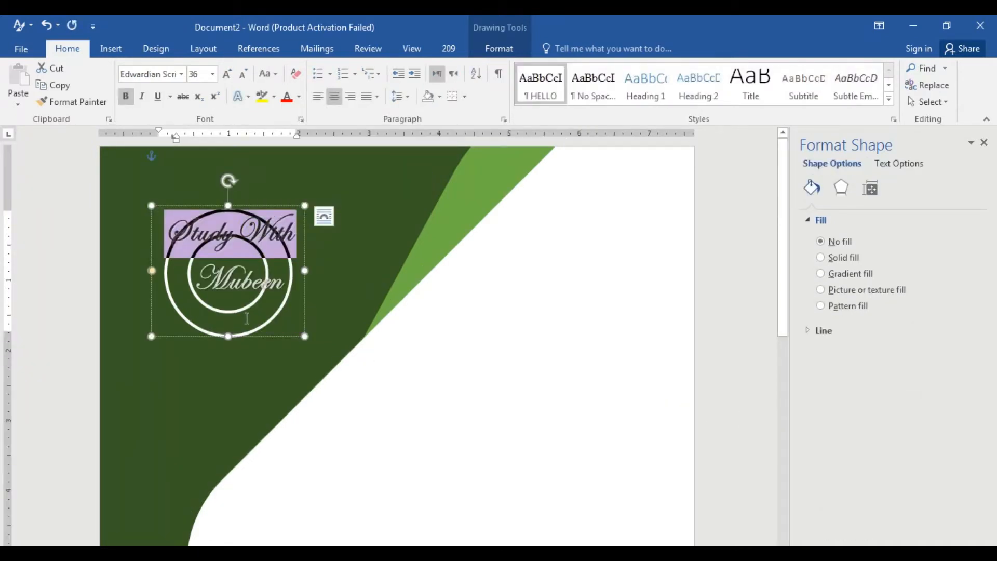
click(230, 338)
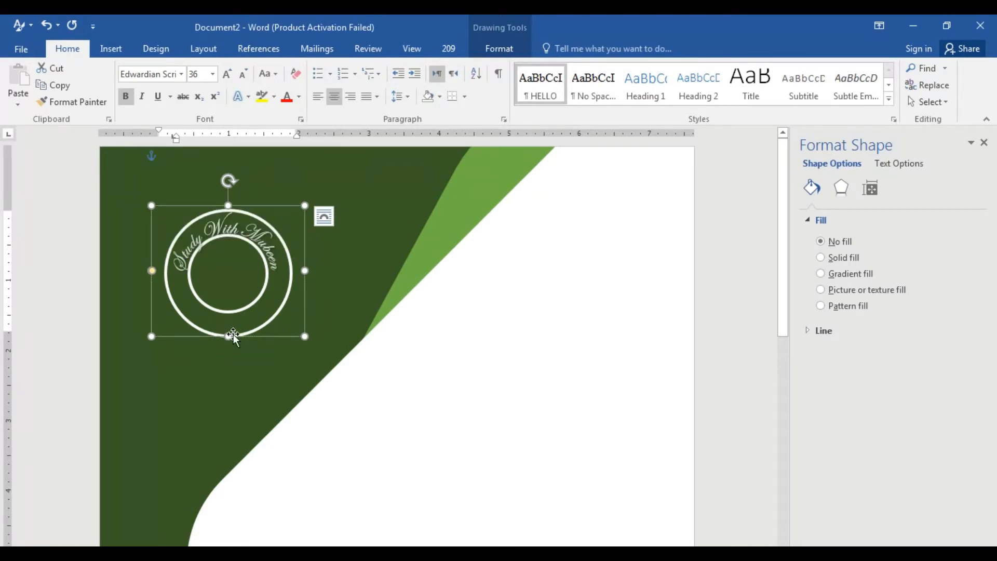
drag(232, 335, 233, 333)
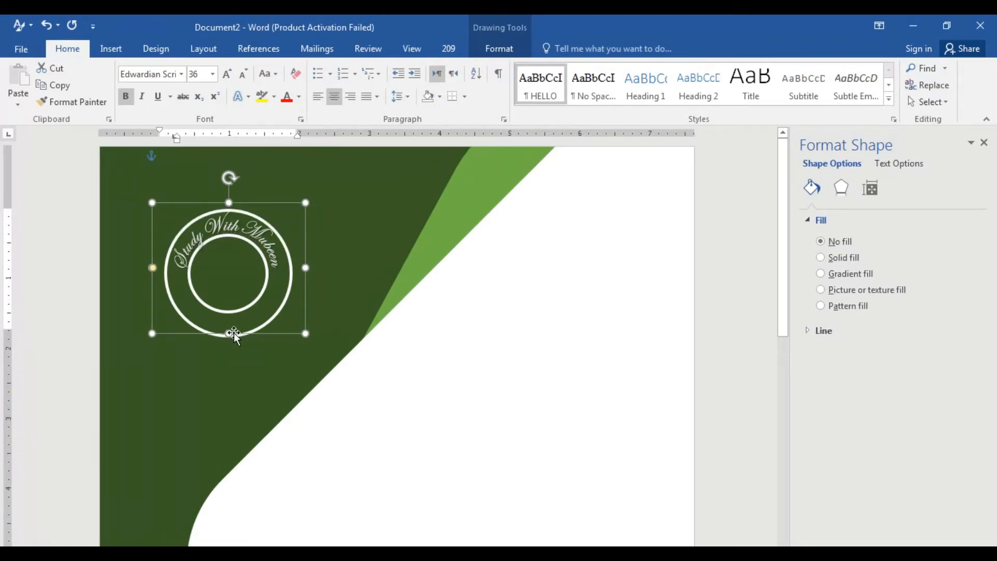
key(ctrl+Left)
key(ctrl+Right)
key(ctrl+Right)
key(ctrl+Up)
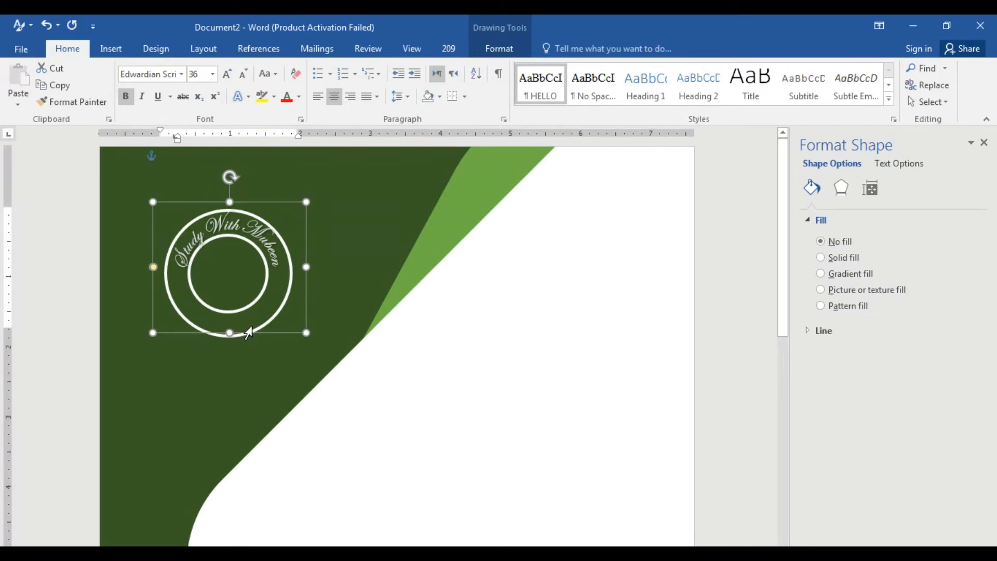
key(ctrl+Up)
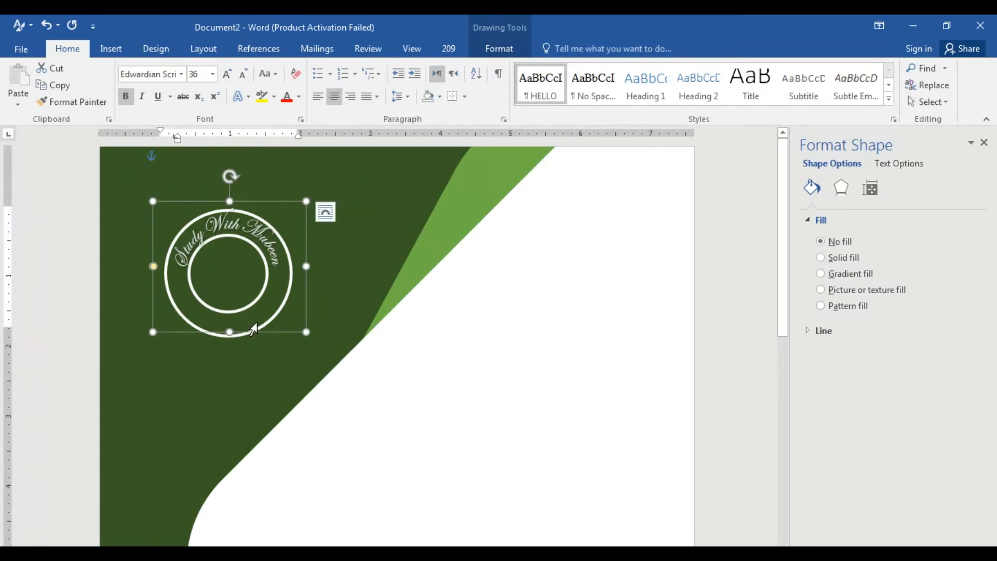
Nudge the logo's outer ring slightly upward around the arched text
click(234, 337)
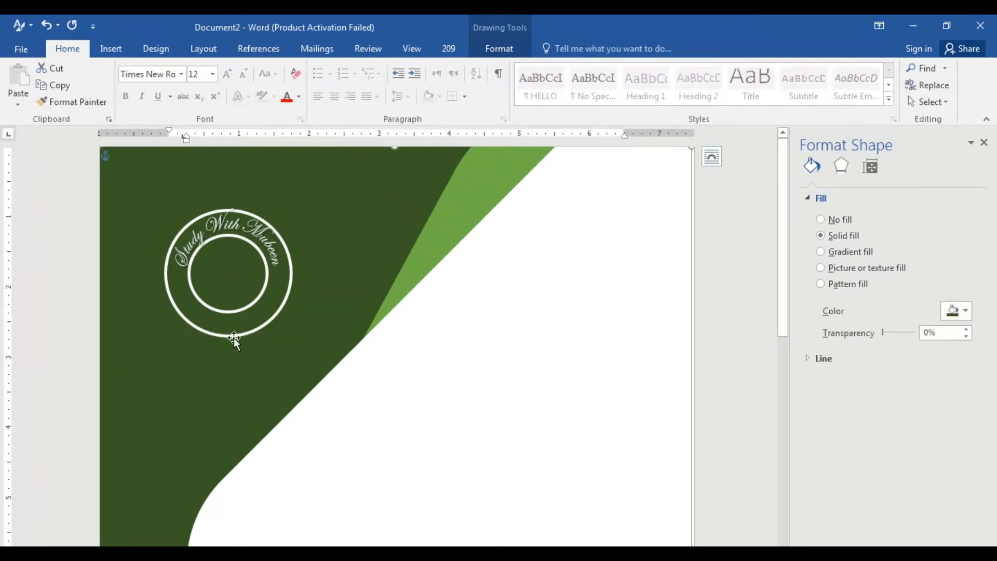
click(233, 334)
key(ctrl+Up)
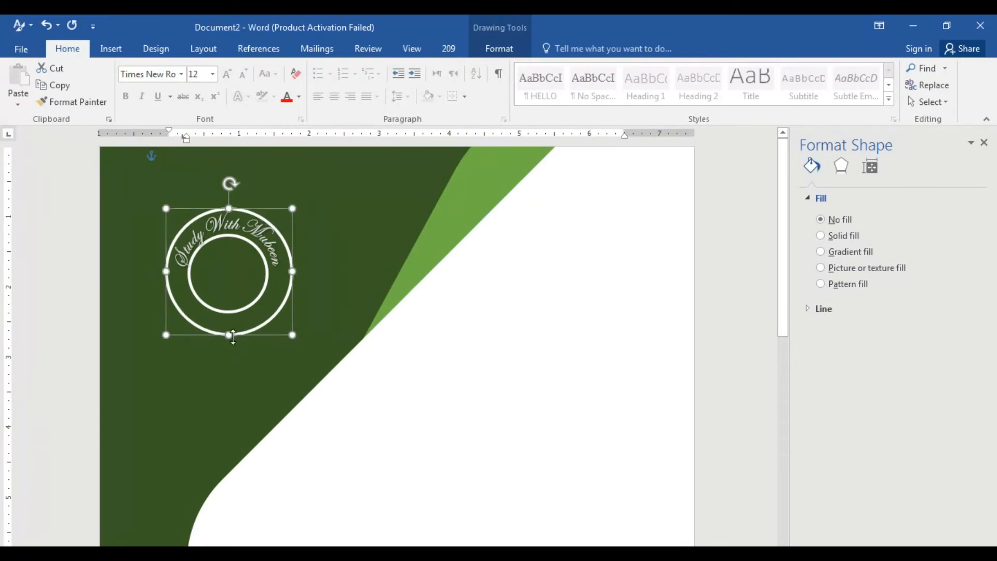
click(228, 301)
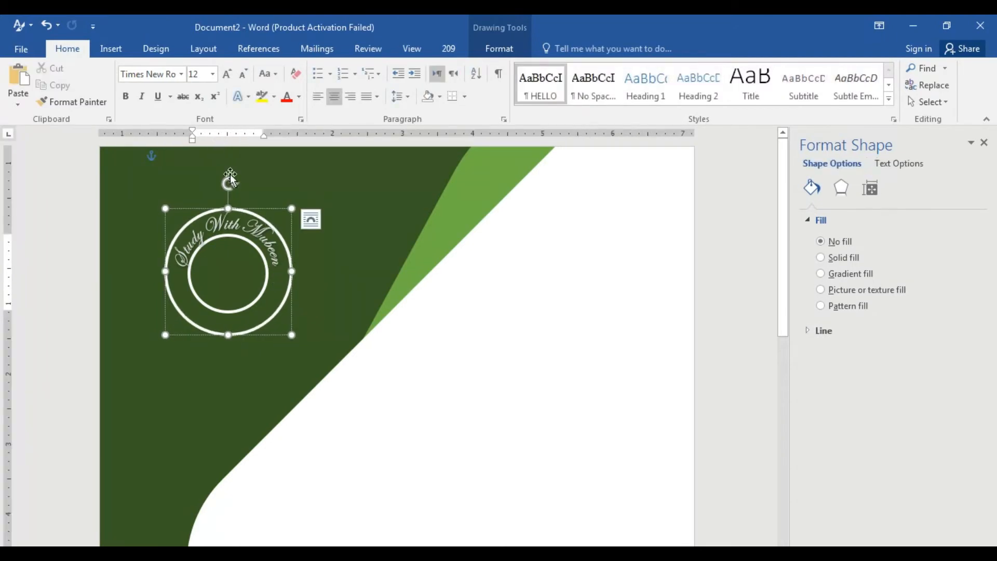
Draw a rectangle about 1.22" high and 1.33" wide to the right of the logo and remove its fill
click(110, 48)
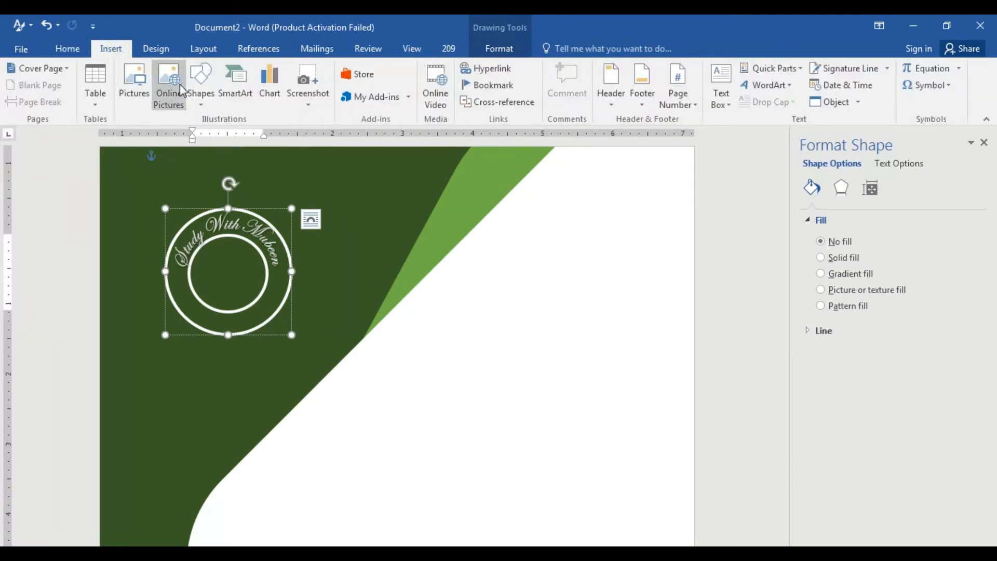
click(199, 86)
click(256, 136)
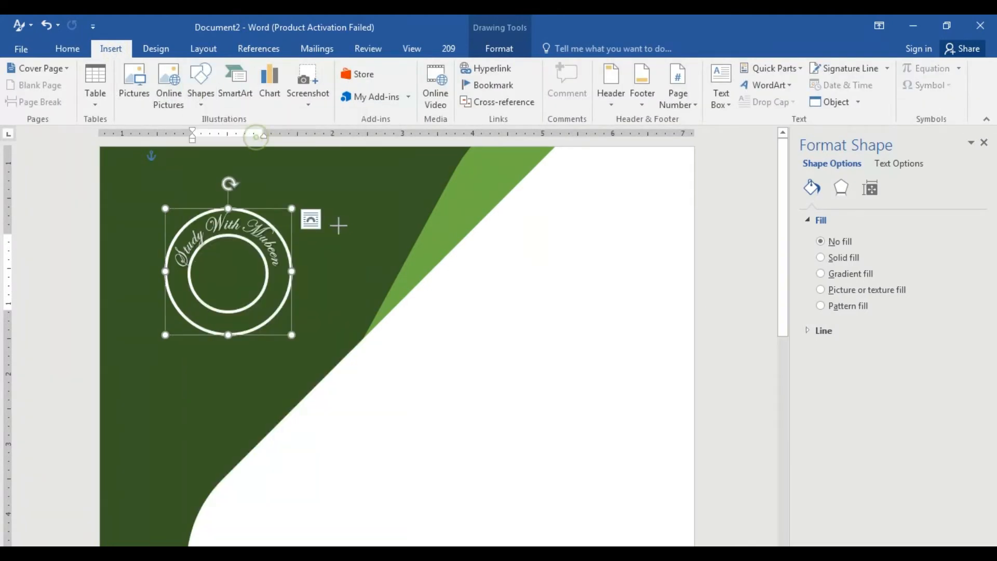
drag(349, 226, 444, 312)
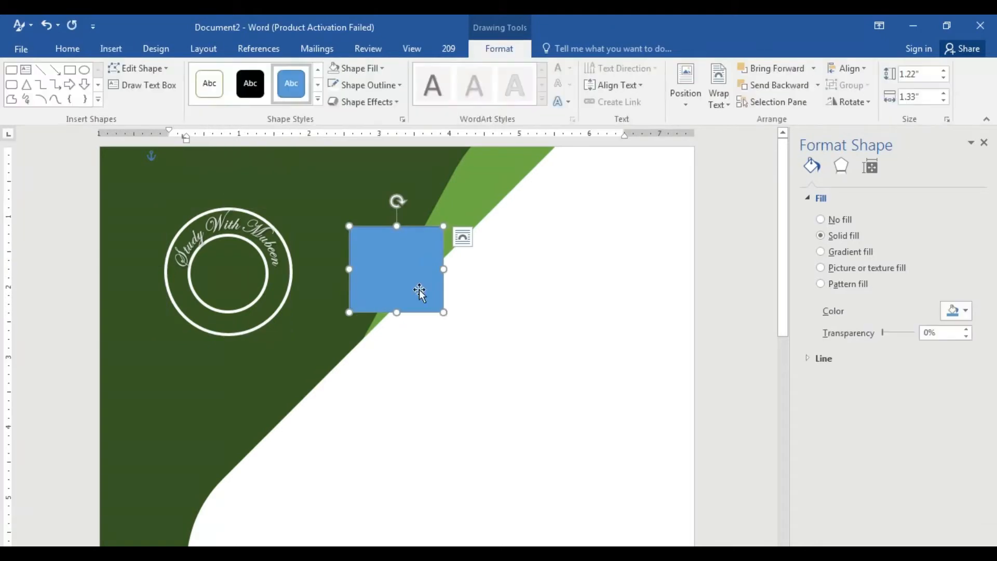
click(381, 70)
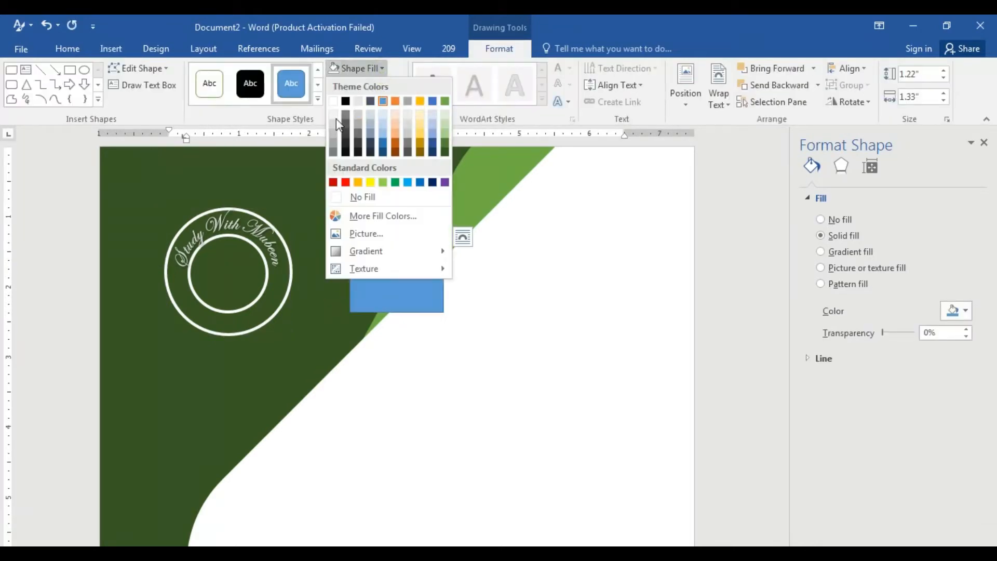
click(356, 198)
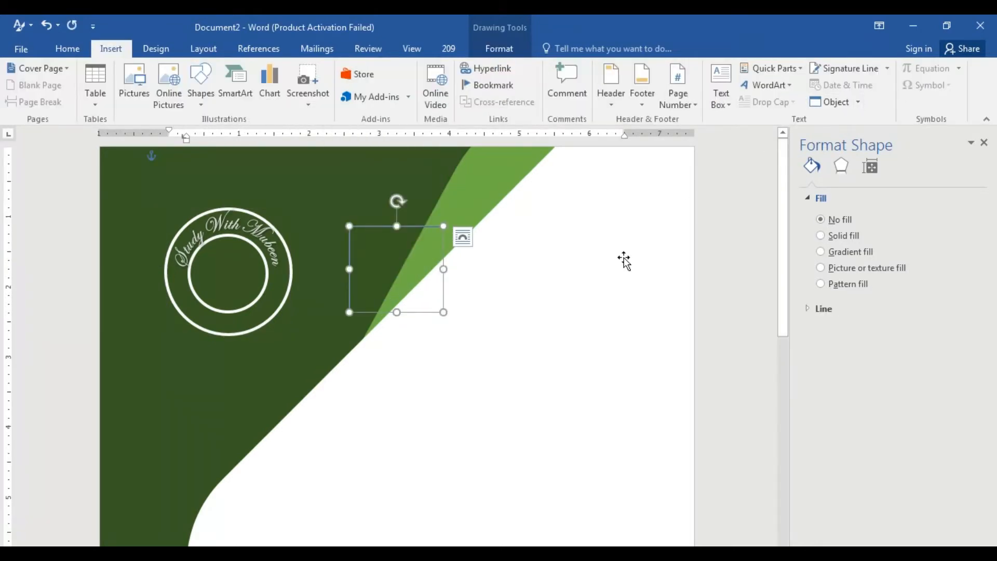
Put an open-book symbol at size 72 inside the unfilled rectangle and color it white
click(245, 169)
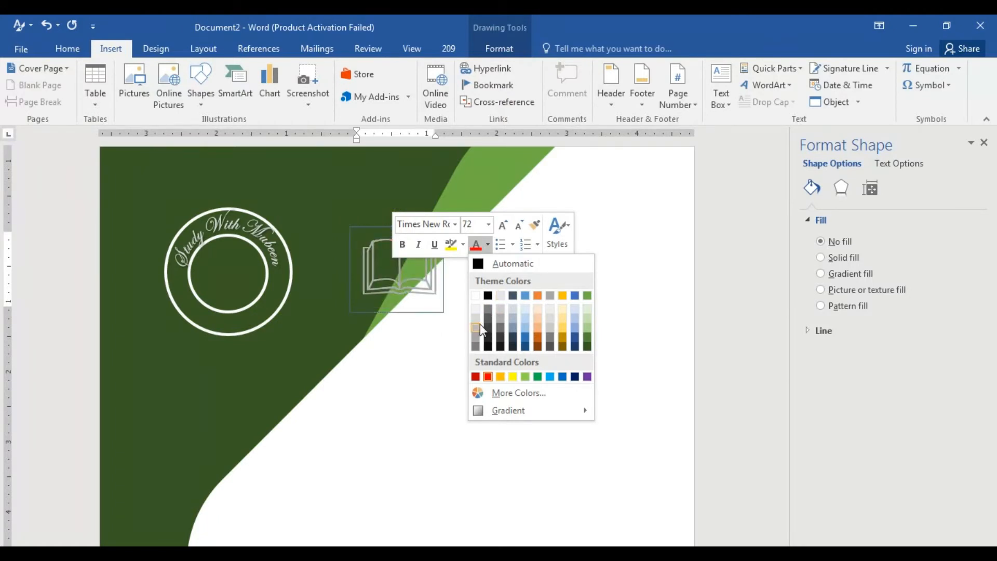
click(488, 296)
click(419, 314)
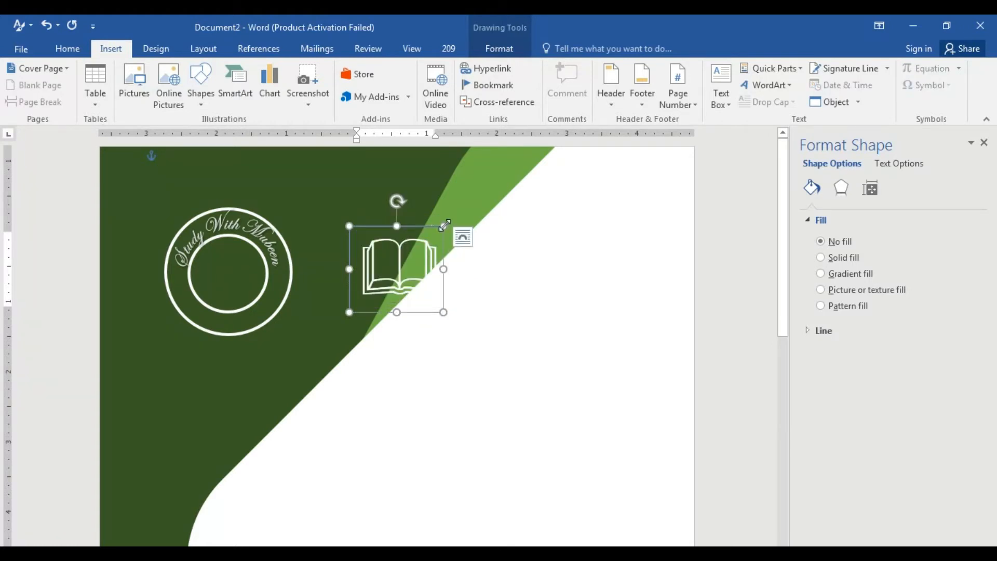
Reduce the book symbol to size 36 in a slightly smaller box placed closer to the logo
mouse_move(445, 226)
mouse_down()
mouse_move(416, 244)
mouse_move(420, 250)
mouse_move(440, 226)
mouse_up()
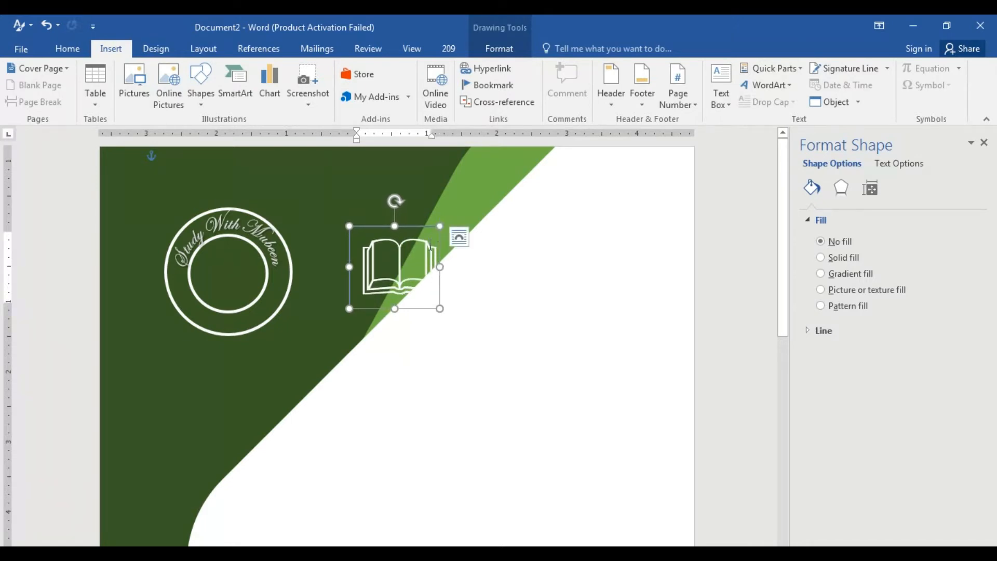
drag(420, 258, 403, 301)
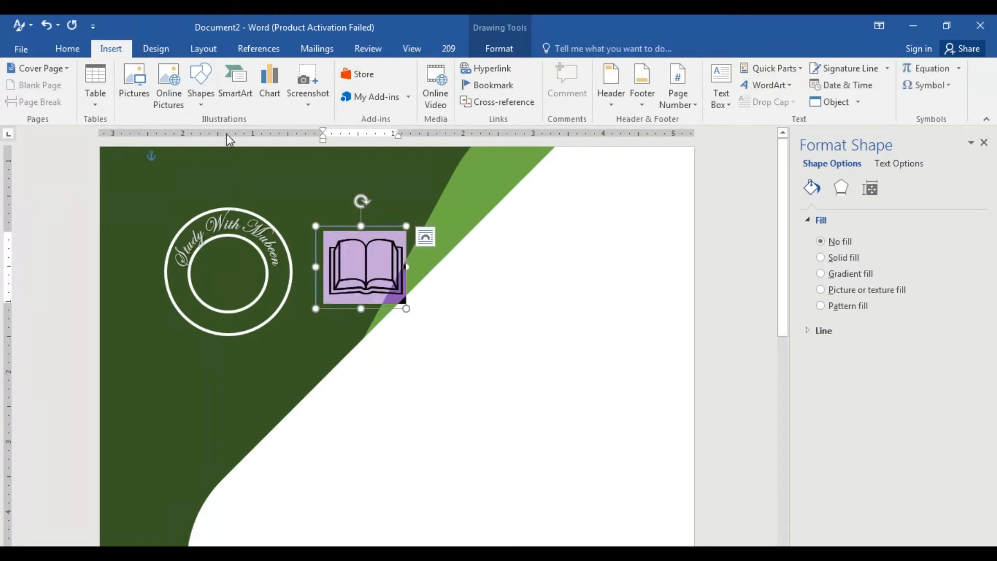
click(67, 49)
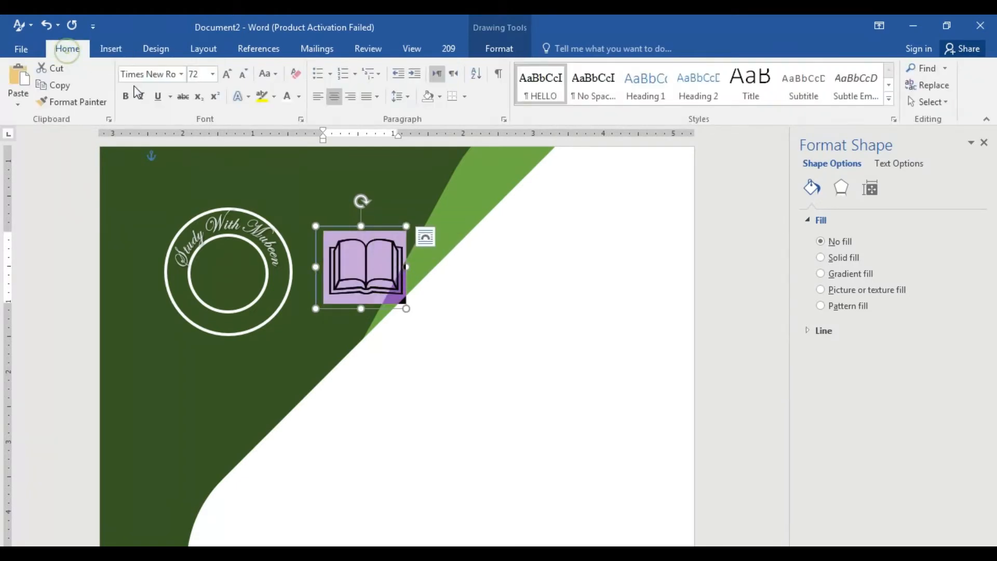
click(212, 74)
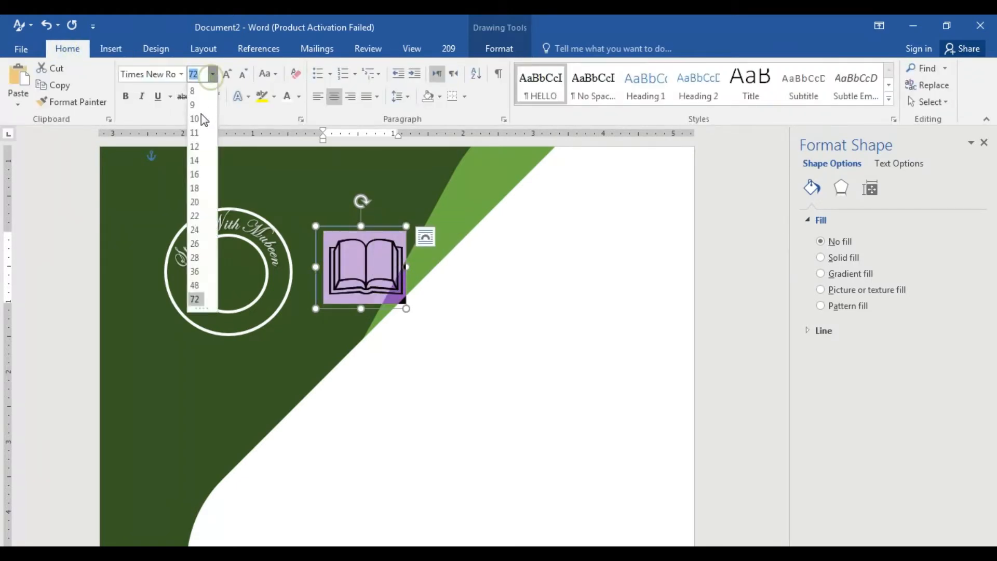
click(195, 271)
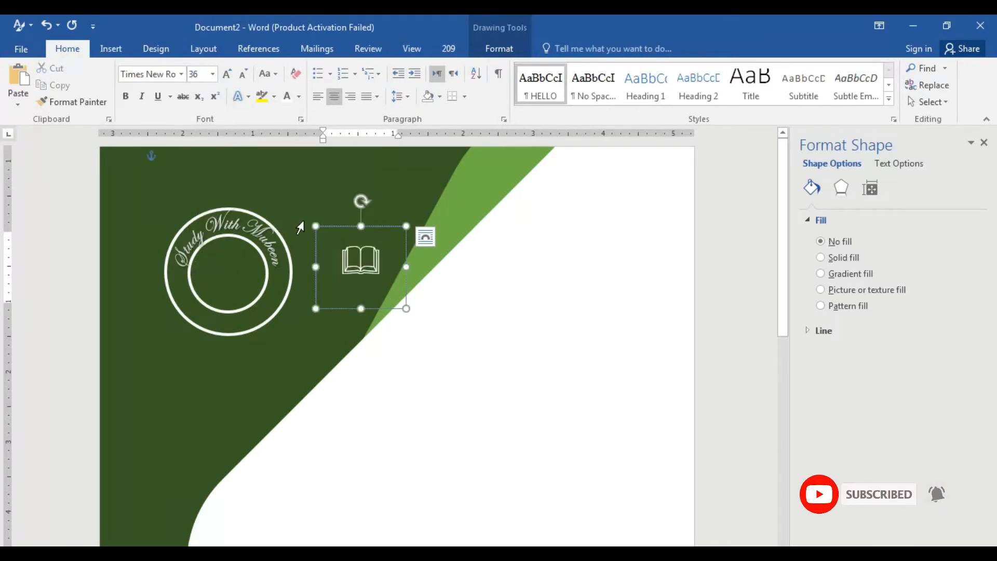
Move the book symbol's box left until the book sits over the logo's inner ring
click(318, 226)
key(Left)
key(Left)
key(Left)
key(Left)
key(Left)
key(Left)
key(Left)
key(Left)
key(Left)
key(Left)
key(Left)
key(Left)
key(Left)
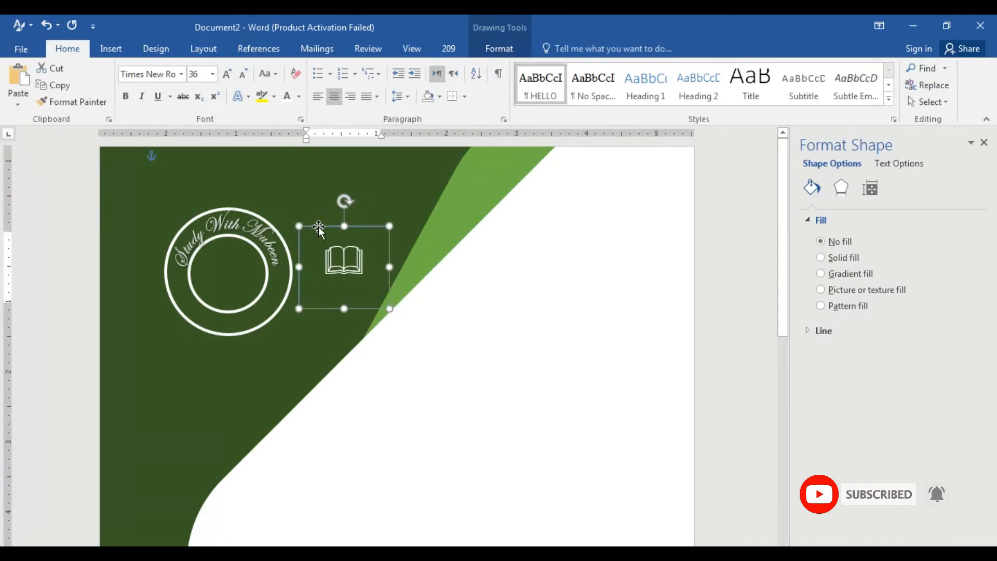
key(Left)
key(Left)
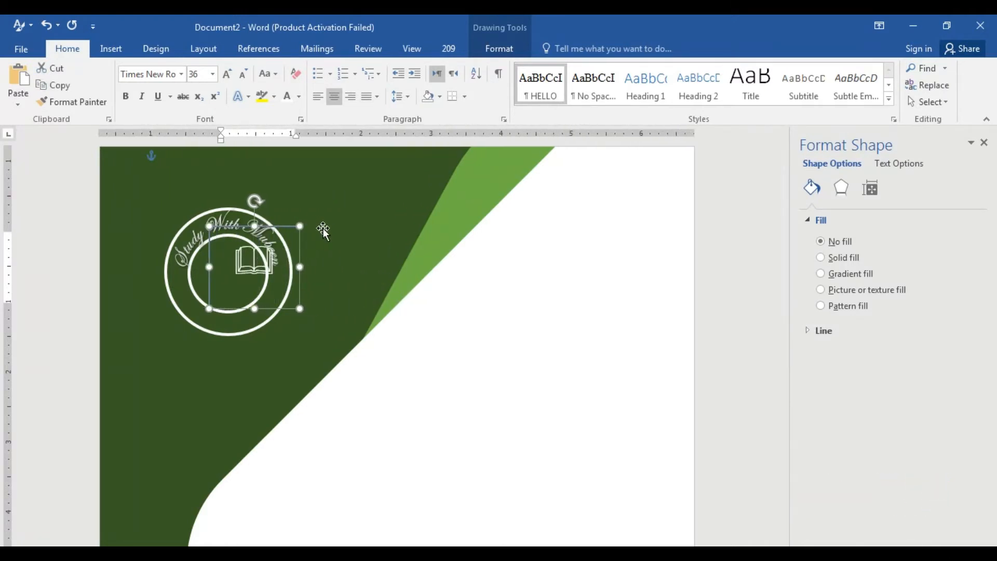
key(ctrl+Left)
key(ctrl+Left)
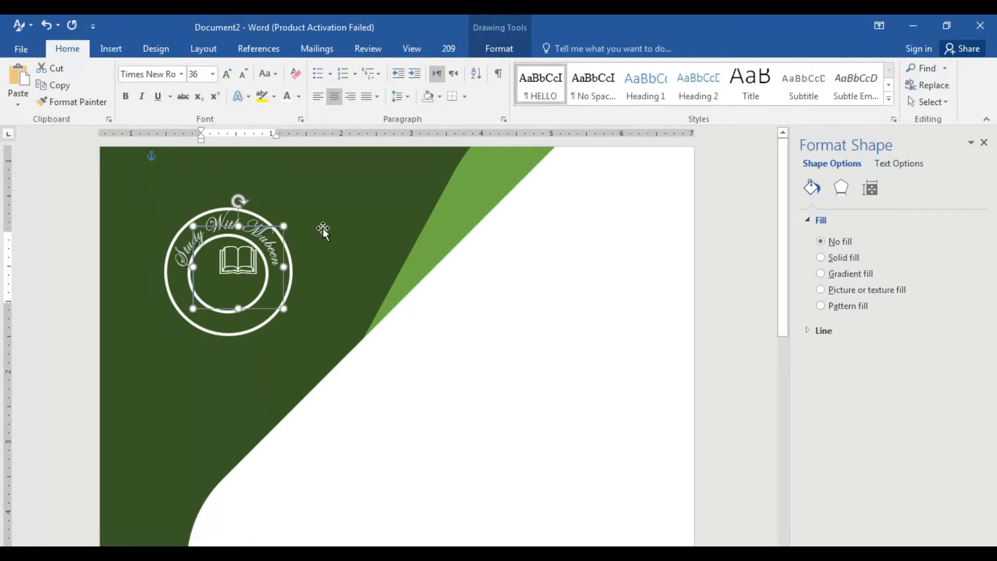
Fine-tune the book symbol's box down and left to center the book within the inner ring
key(ctrl+Down)
key(ctrl+Down)
key(ctrl+Down)
key(ctrl+Down)
key(ctrl+Down)
key(ctrl+Down)
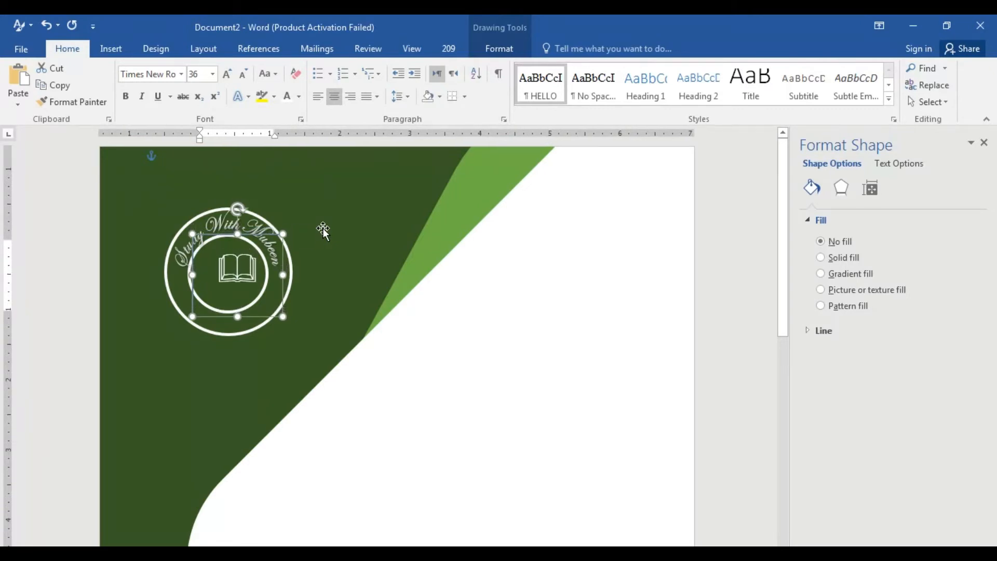
key(ctrl+Left)
key(ctrl+Left)
key(ctrl+Left)
key(ctrl+Left)
key(ctrl+Left)
key(ctrl+Left)
key(ctrl+Left)
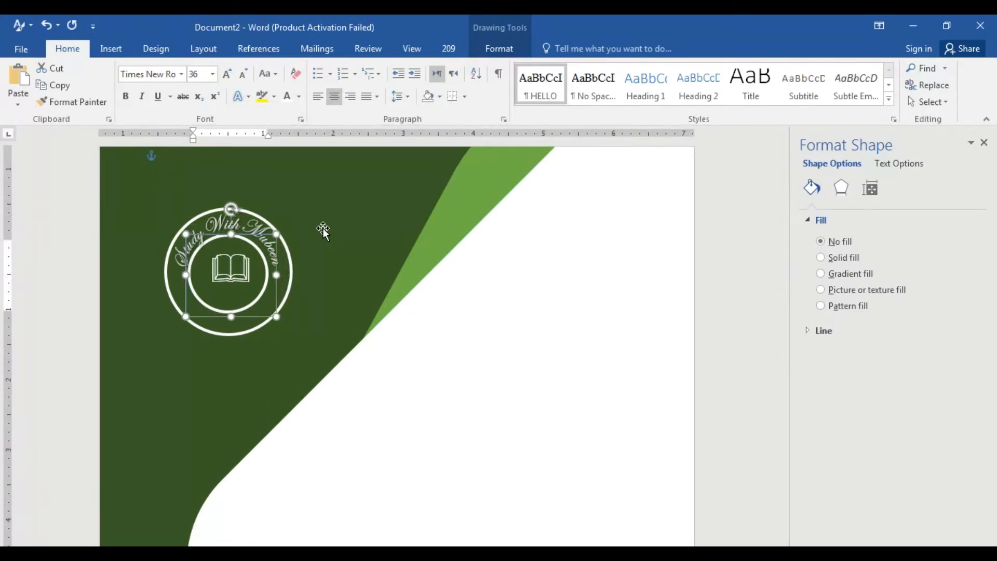
key(ctrl+Down)
key(ctrl+Down)
key(ctrl+Down)
key(ctrl+Down)
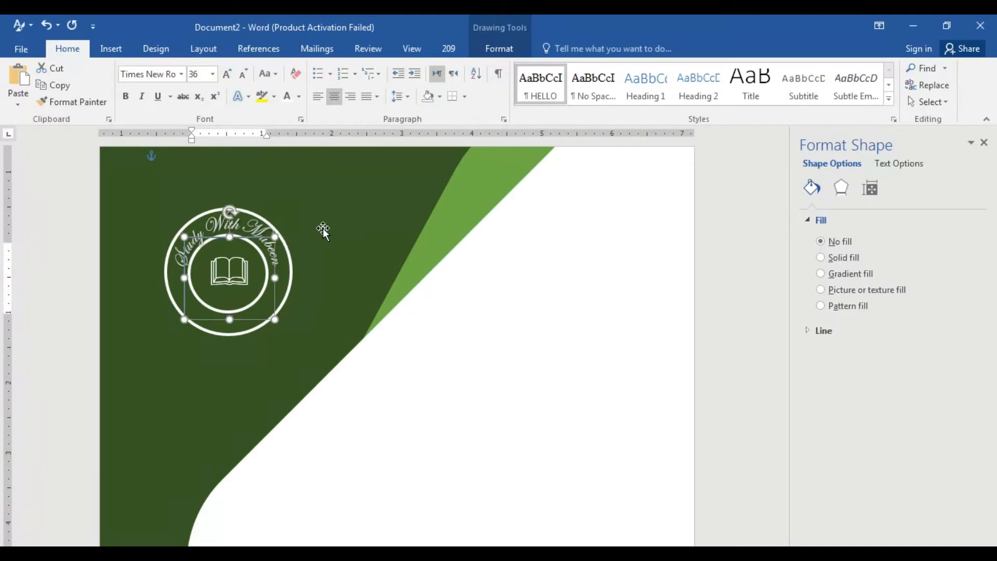
key(ctrl+Left)
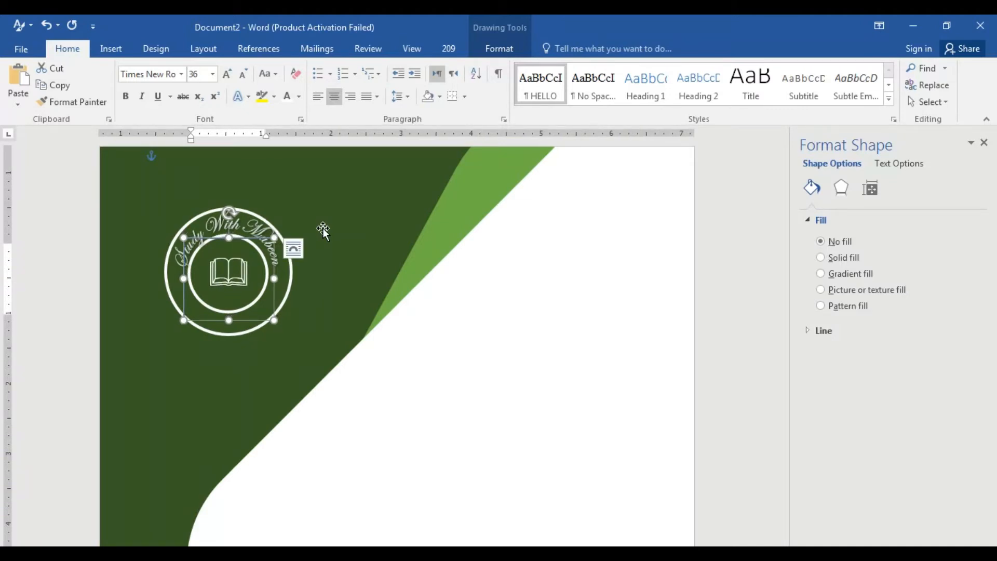
click(314, 282)
triple_click(279, 282)
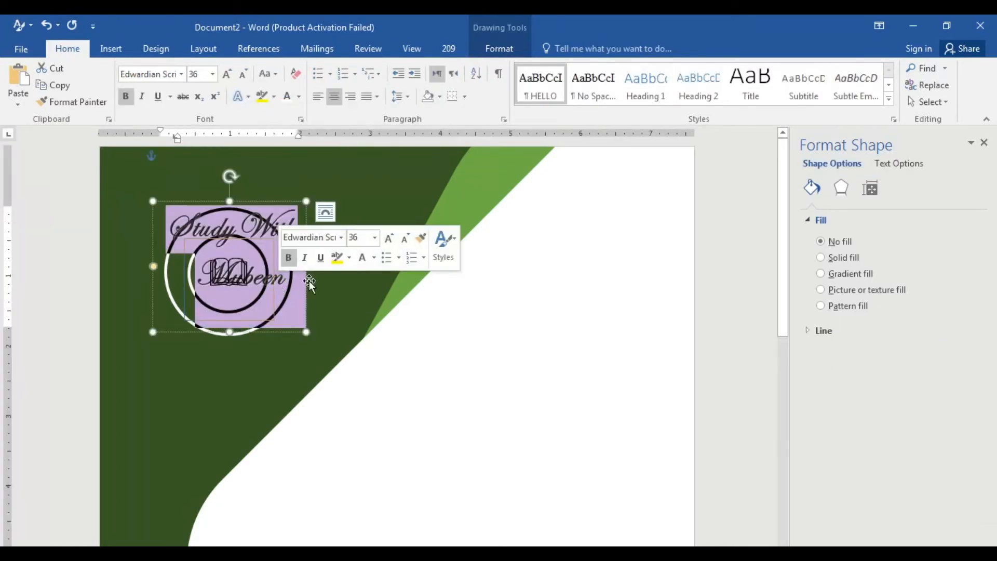
click(343, 289)
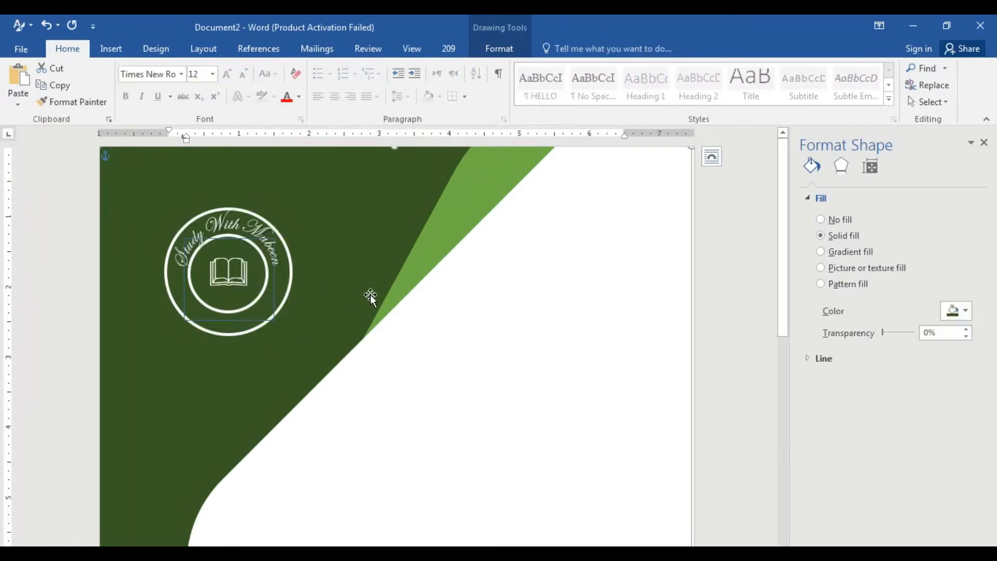
Duplicate the book symbol's box and place the copy to the right of the logo
click(265, 319)
key(ctrl+d)
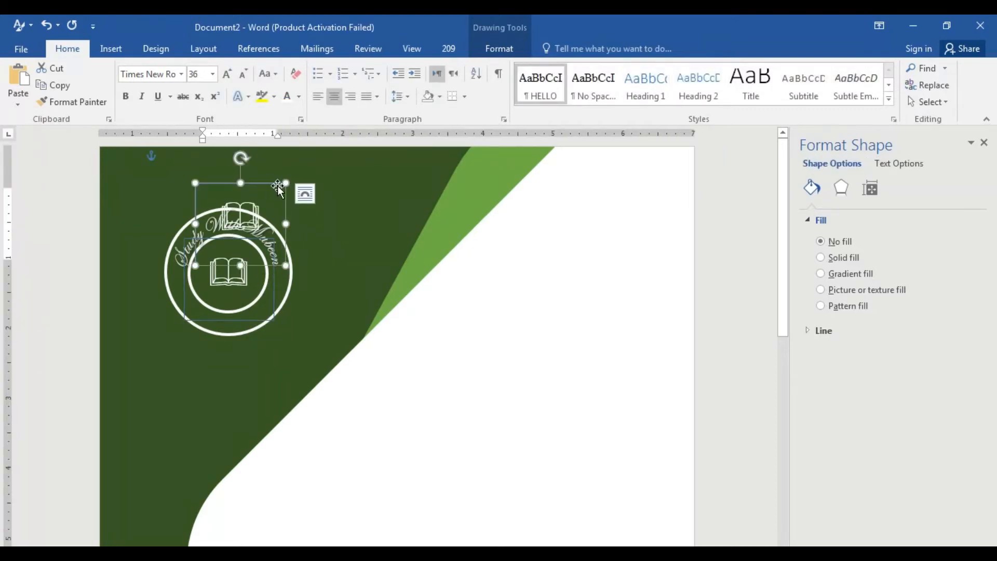
drag(277, 185, 376, 238)
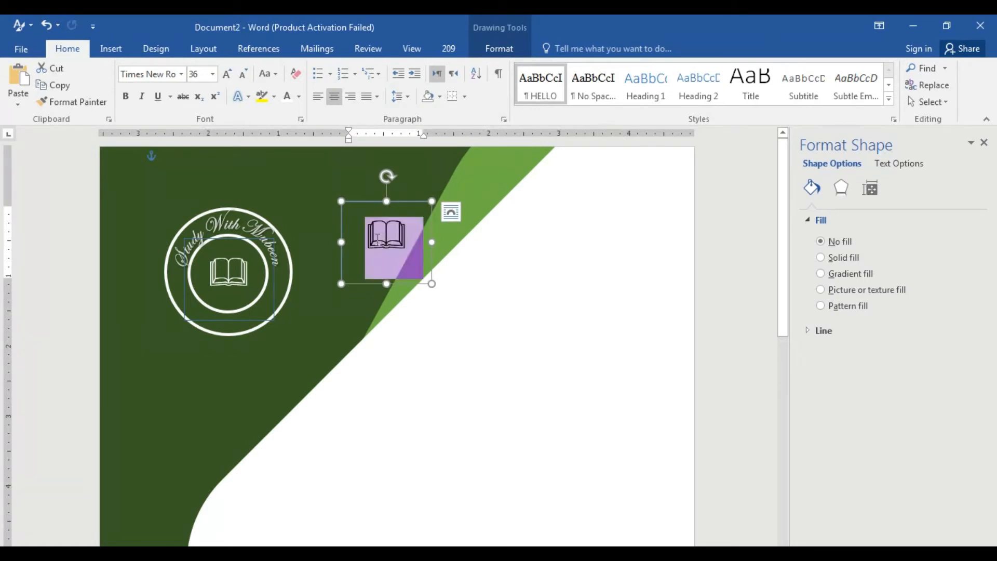
Replace the book in the duplicated box with the copied white four-pointed star at size 48 from the clipboard history
key(Delete)
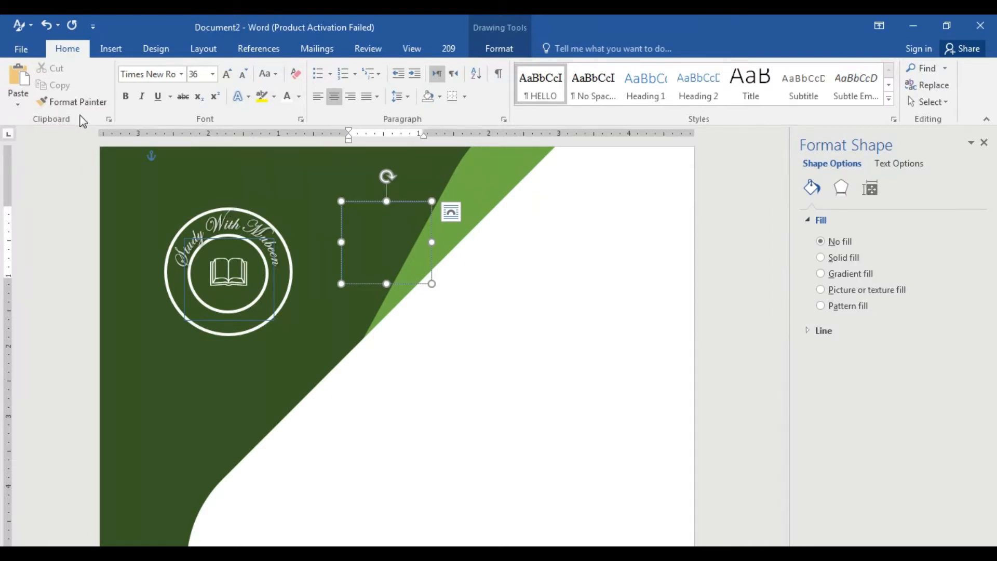
click(108, 119)
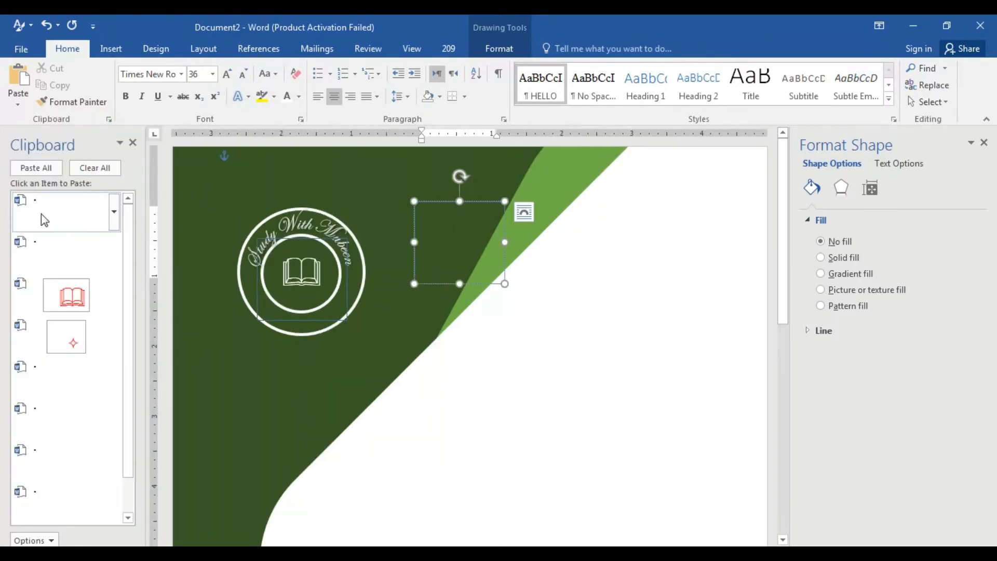
click(36, 243)
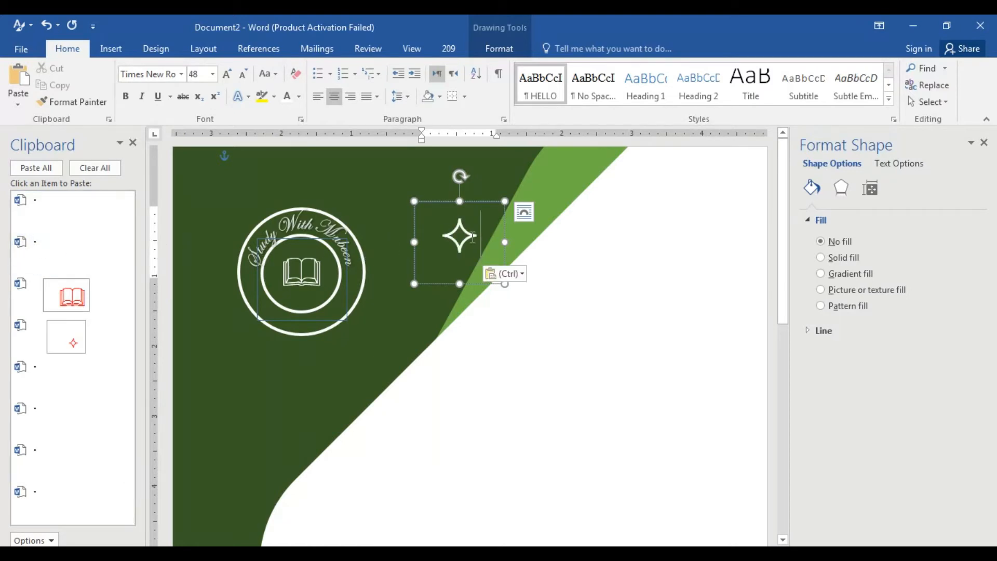
click(133, 142)
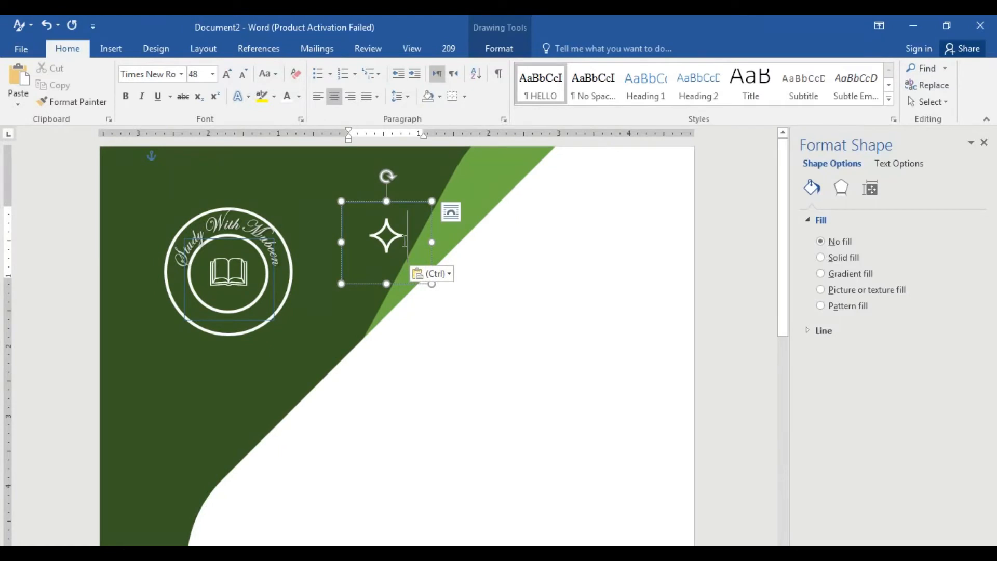
Reduce the four-pointed star symbol to font size 14
drag(405, 241, 386, 238)
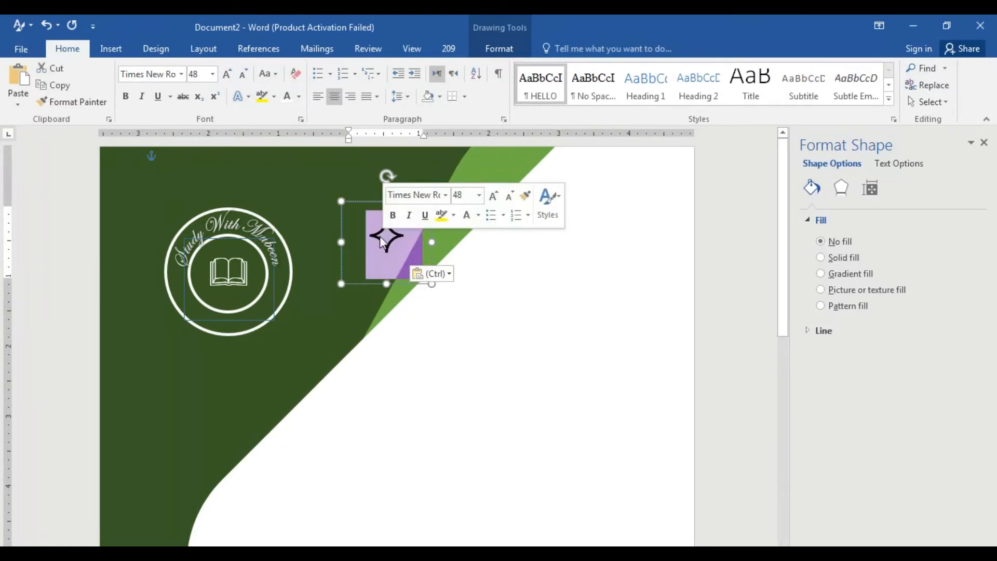
click(479, 196)
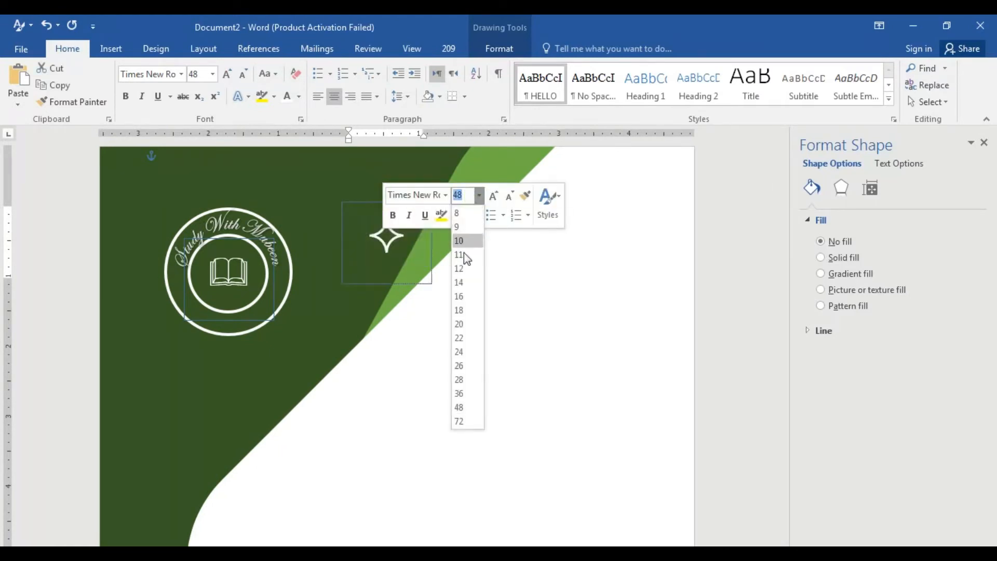
click(459, 283)
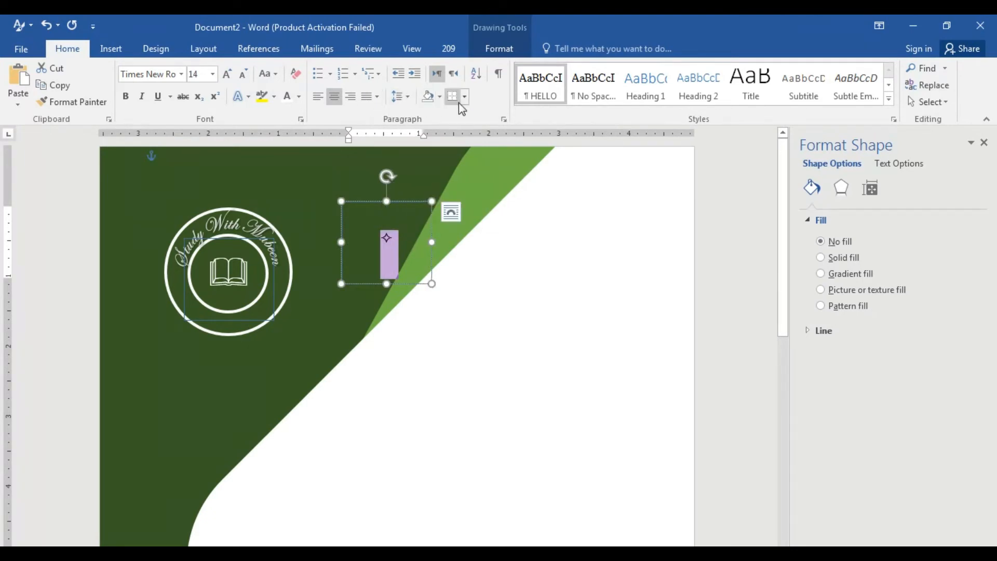
Remove the shape outline from the star symbol's box and from the book symbol's box
click(491, 52)
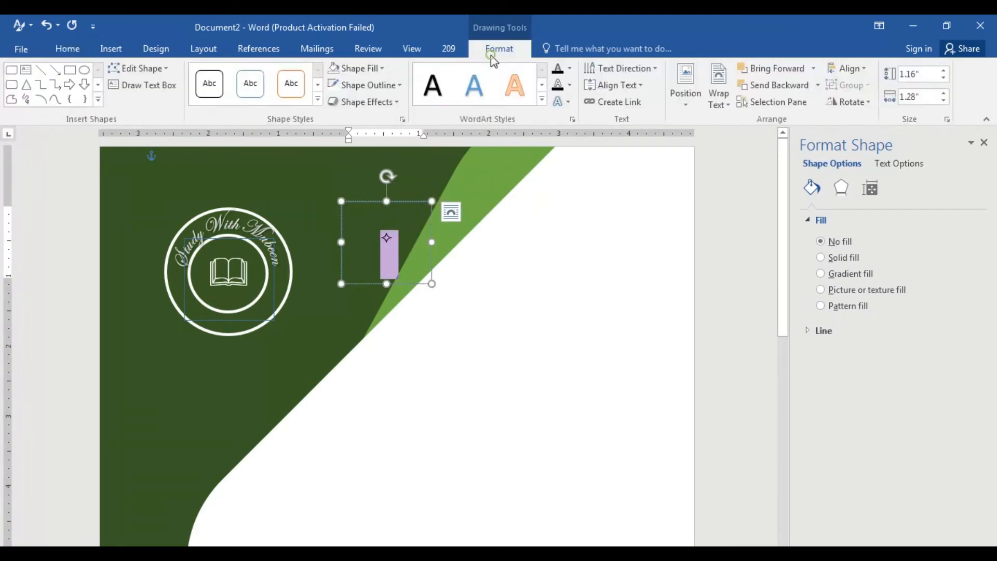
click(568, 102)
click(399, 85)
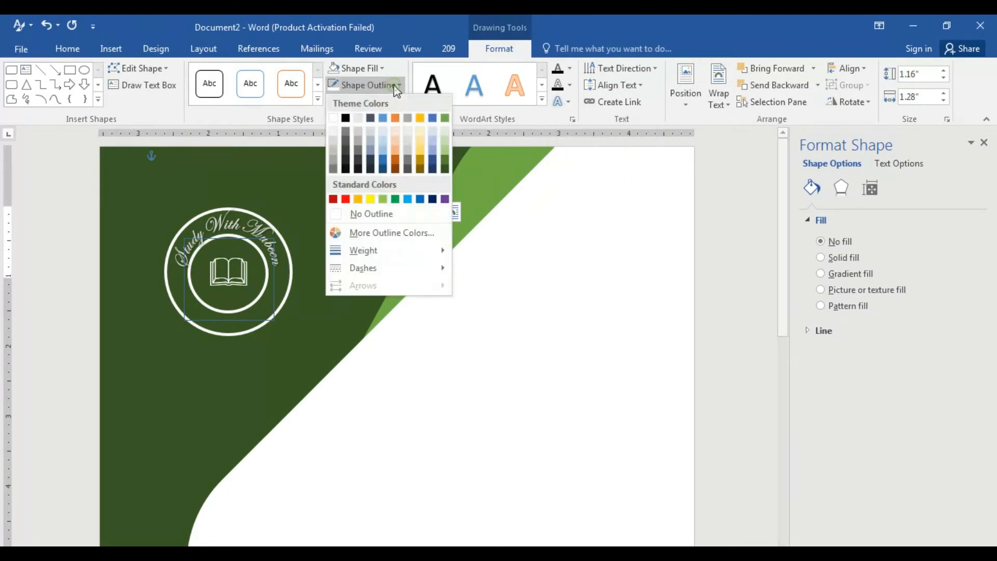
click(394, 216)
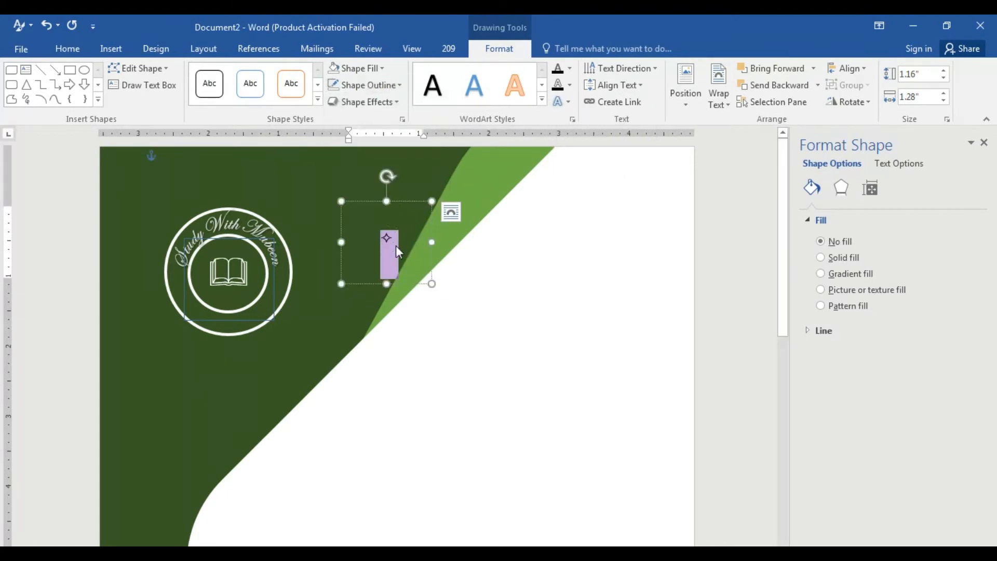
click(248, 319)
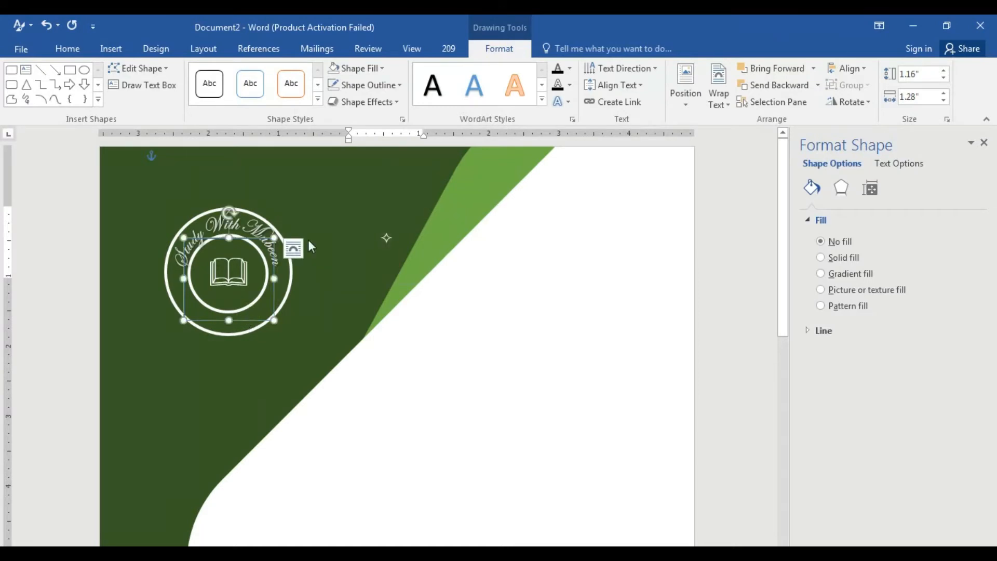
click(399, 85)
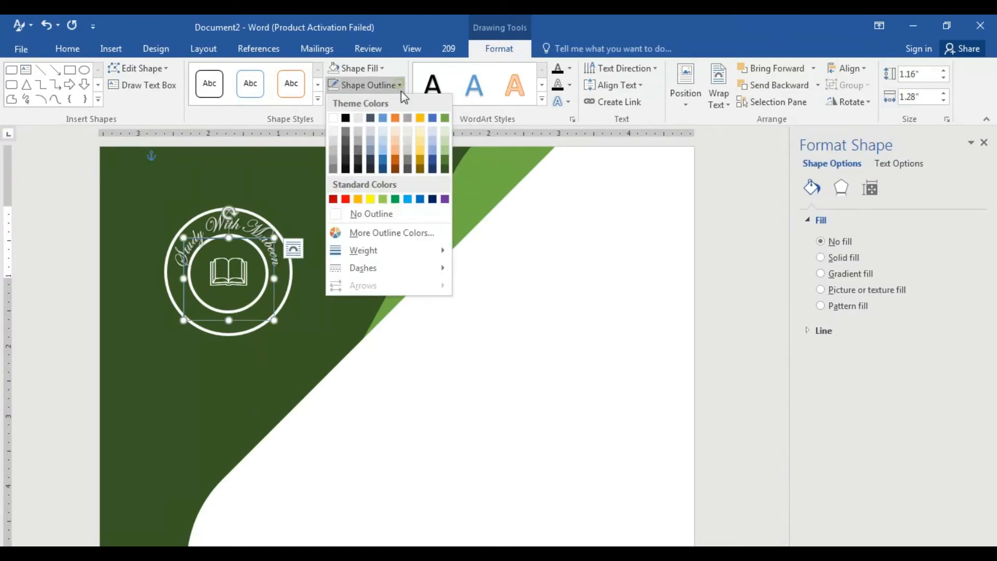
click(381, 215)
Move the star symbol's box left and down until the star sits over the logo near the book's upper right
click(387, 240)
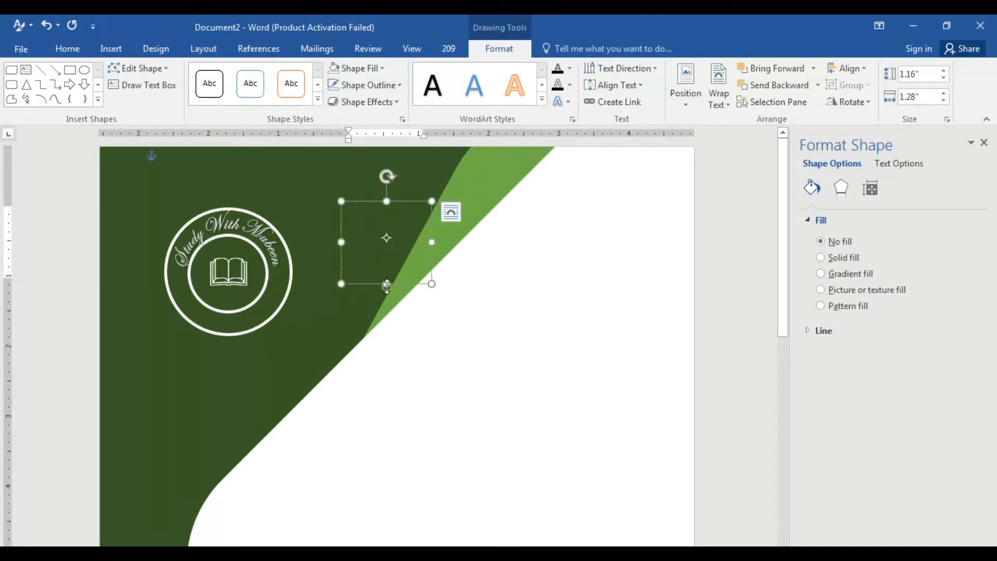
drag(387, 286, 387, 287)
key(Left)
key(Left)
key(Left)
key(Left)
key(Left)
key(Left)
key(Left)
key(Left)
key(Left)
key(Left)
key(Left)
key(Left)
key(Left)
key(Left)
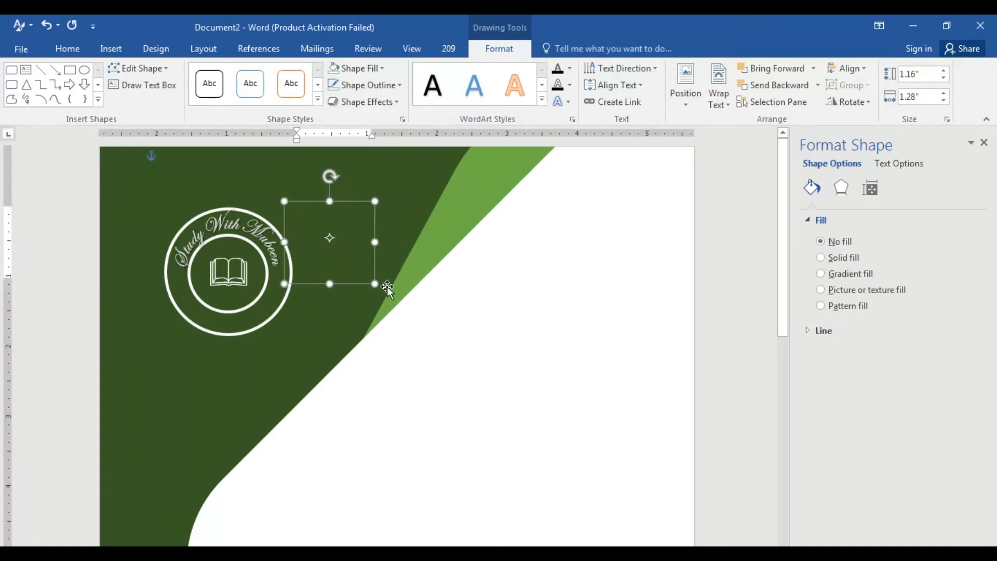
key(Down)
key(Down)
key(Down)
key(Down)
key(Down)
key(Down)
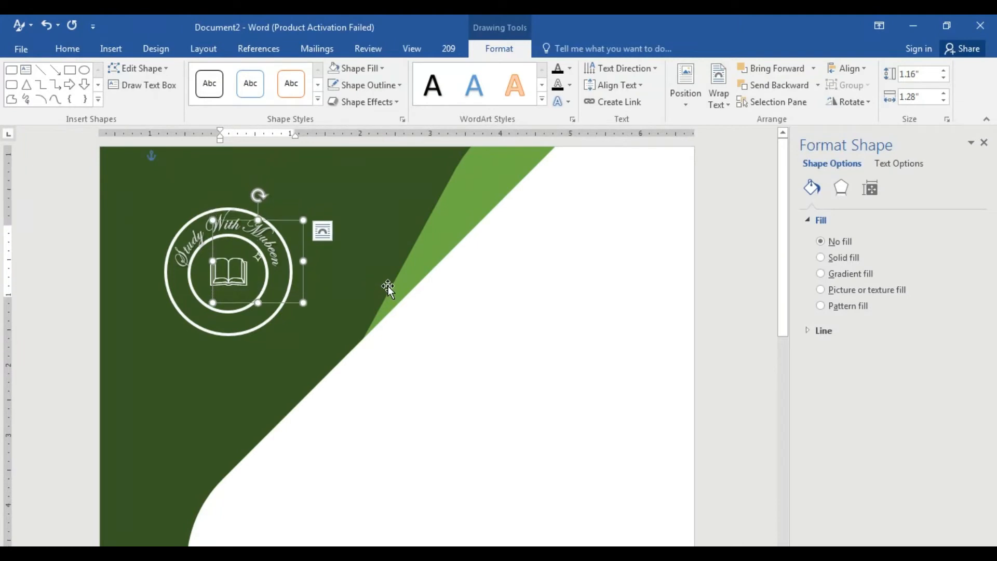
Fine-tune the star's box right and down so the star sits between the two rings, just below the arched text's end
key(Right)
key(Right)
key(Right)
key(Right)
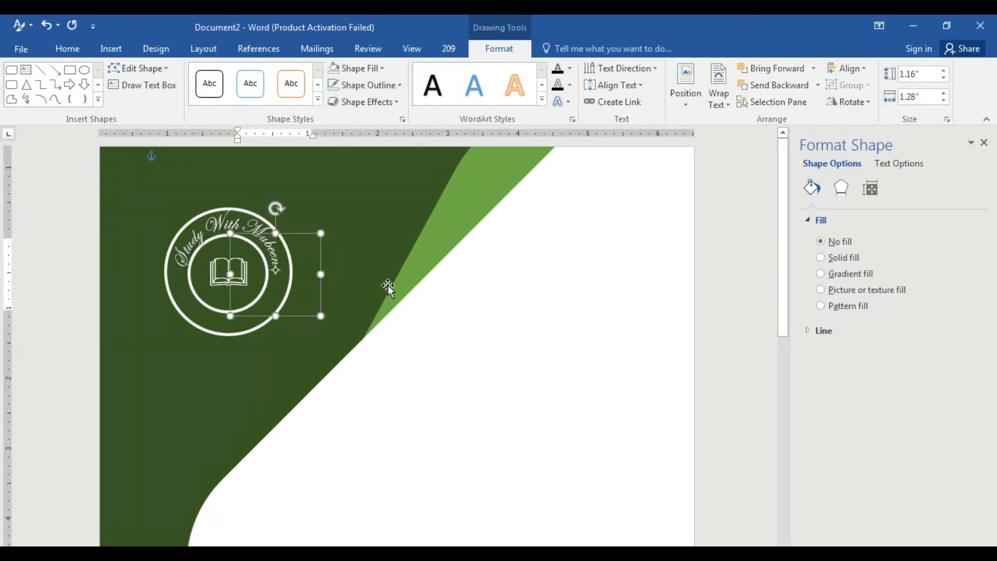
key(Down)
key(Down)
key(Down)
key(Down)
key(Down)
key(Down)
key(Down)
key(Right)
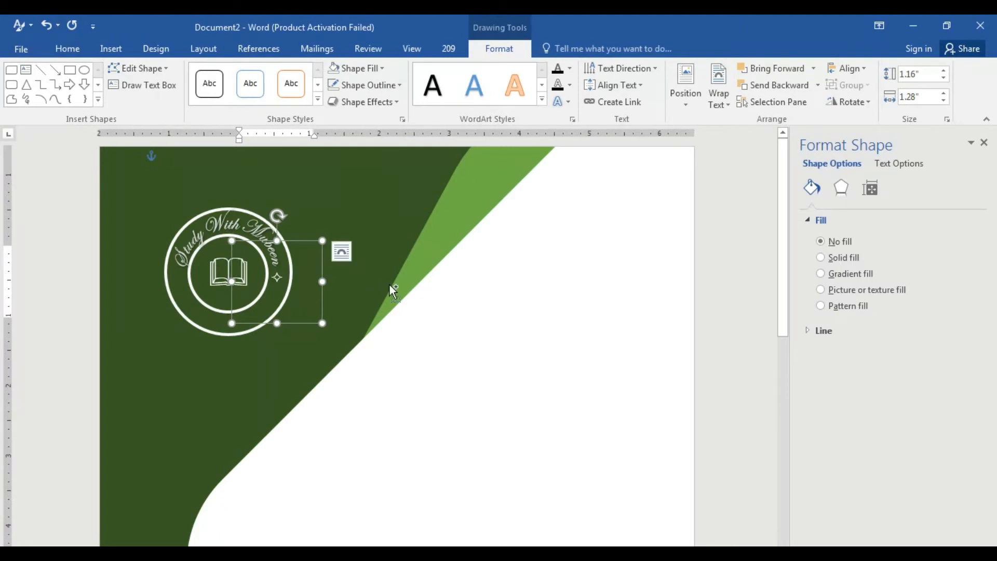
Duplicate the star's box and place the copy between the rings on the logo's left side, level with the first star
key(ctrl+d)
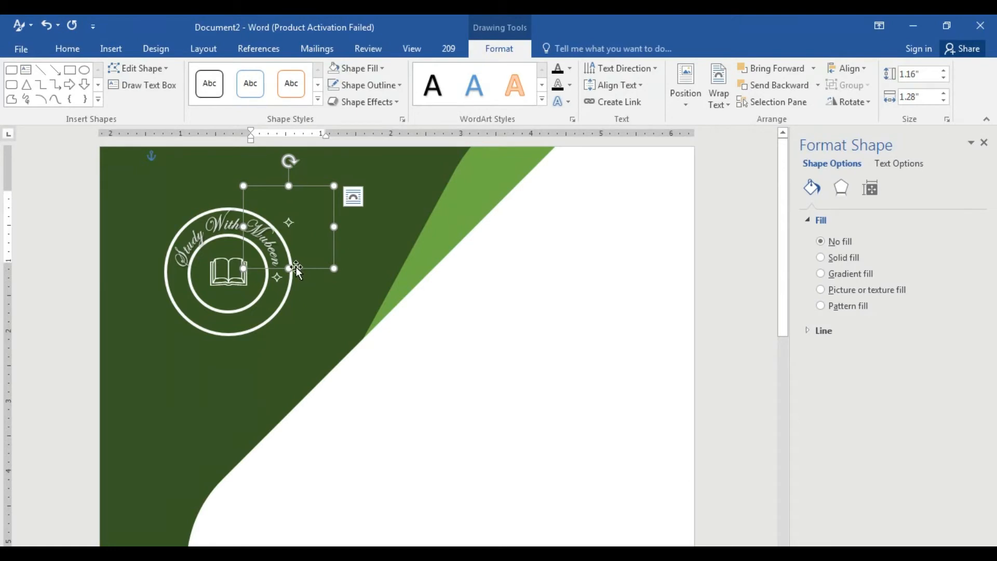
drag(303, 267, 185, 323)
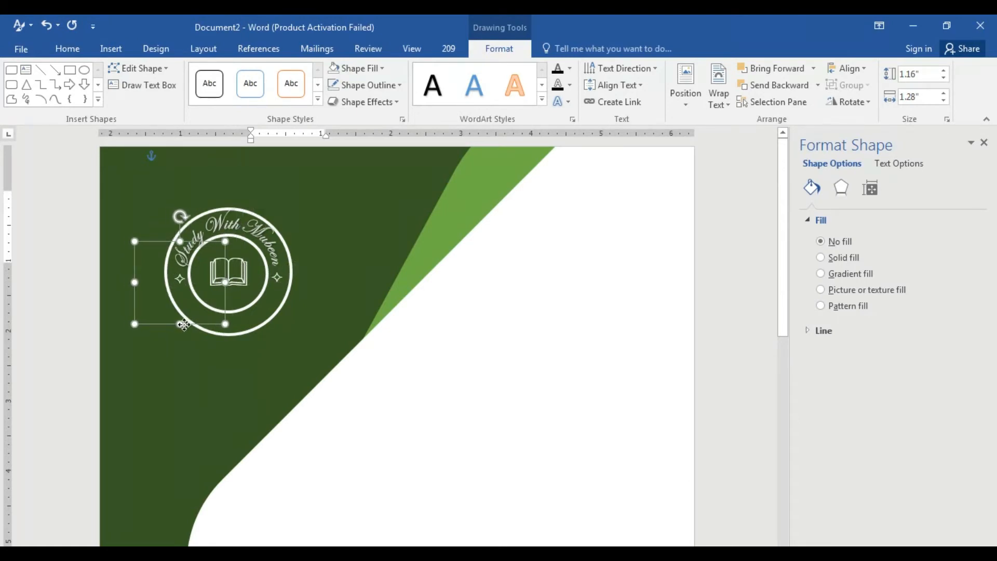
drag(184, 324, 181, 323)
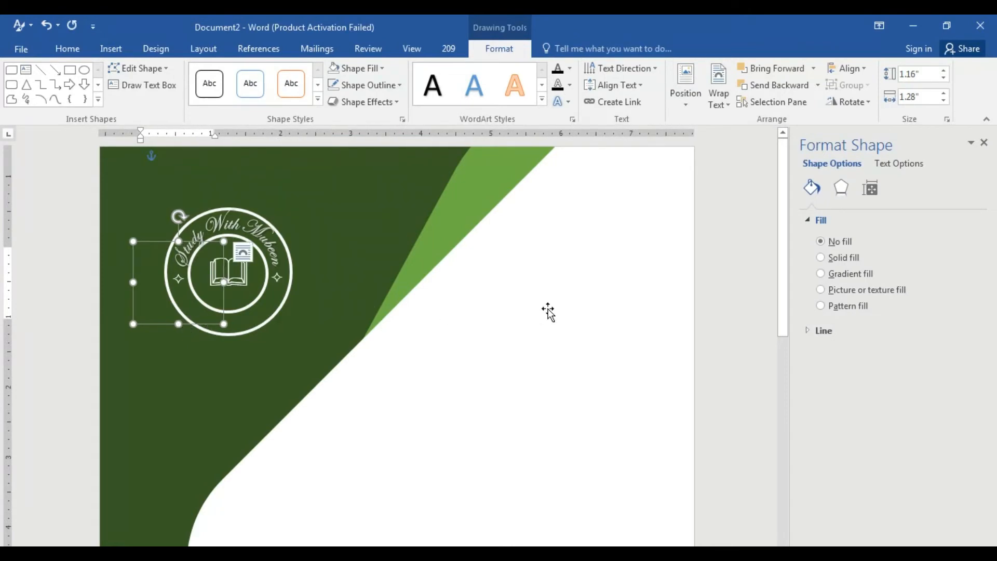
Close the Format Shape pane
scroll(732, 298, down, 10)
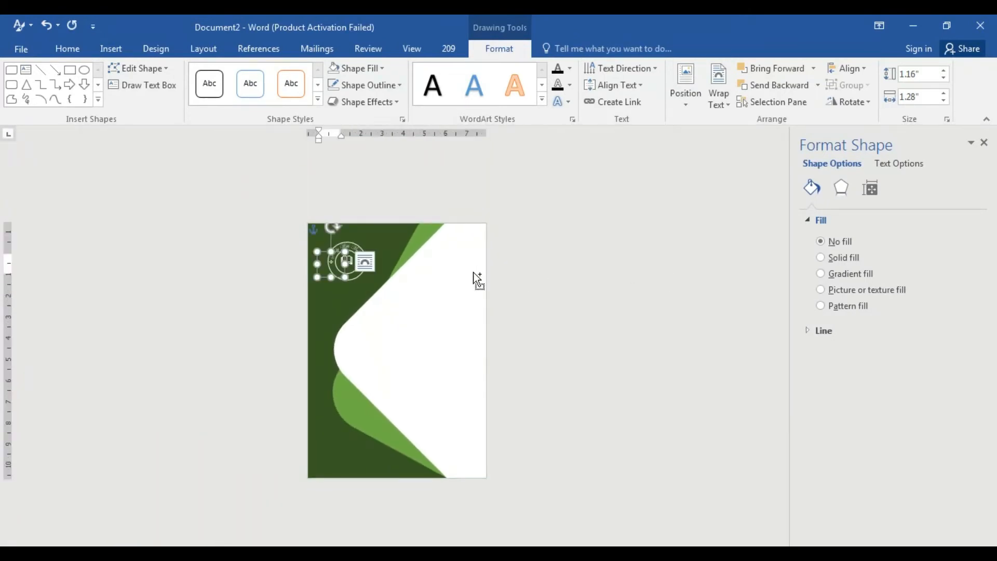
scroll(474, 275, up, 2)
scroll(554, 267, down, 1)
click(554, 270)
scroll(763, 299, up, 1)
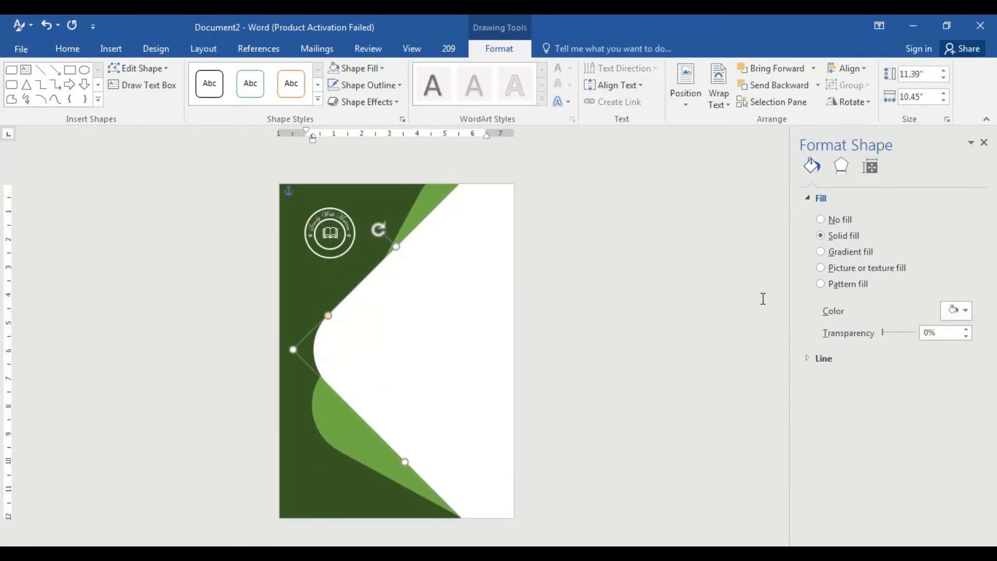
click(984, 143)
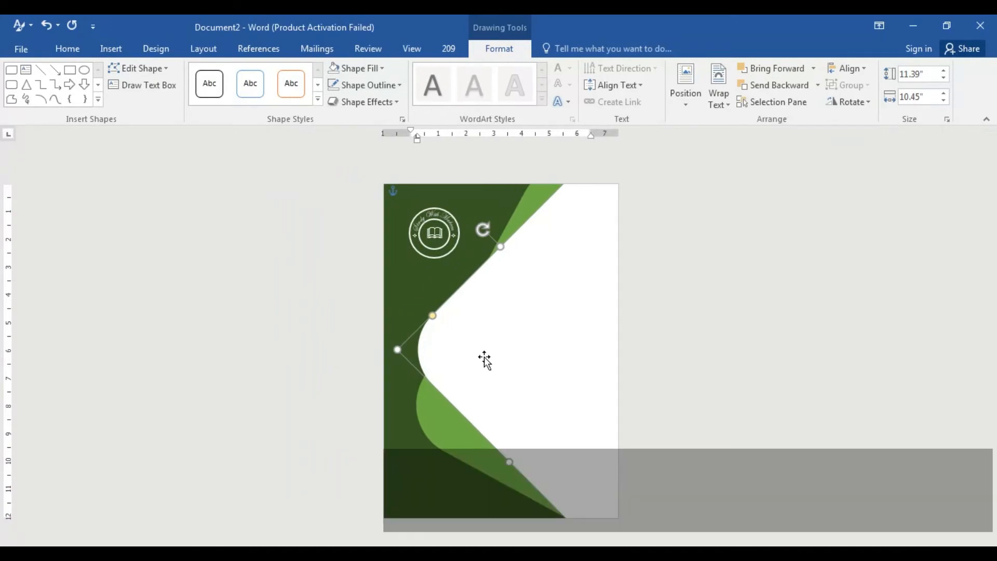
Insert a gray gradient WordArt and place it in the white area at the middle of the page
scroll(444, 479, up, 1)
key(alt+n)
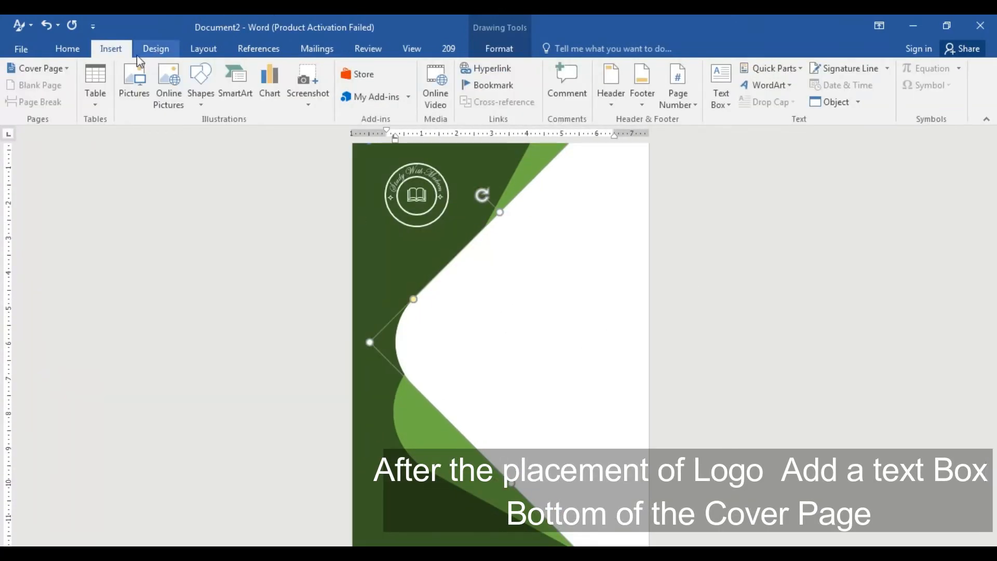
click(786, 86)
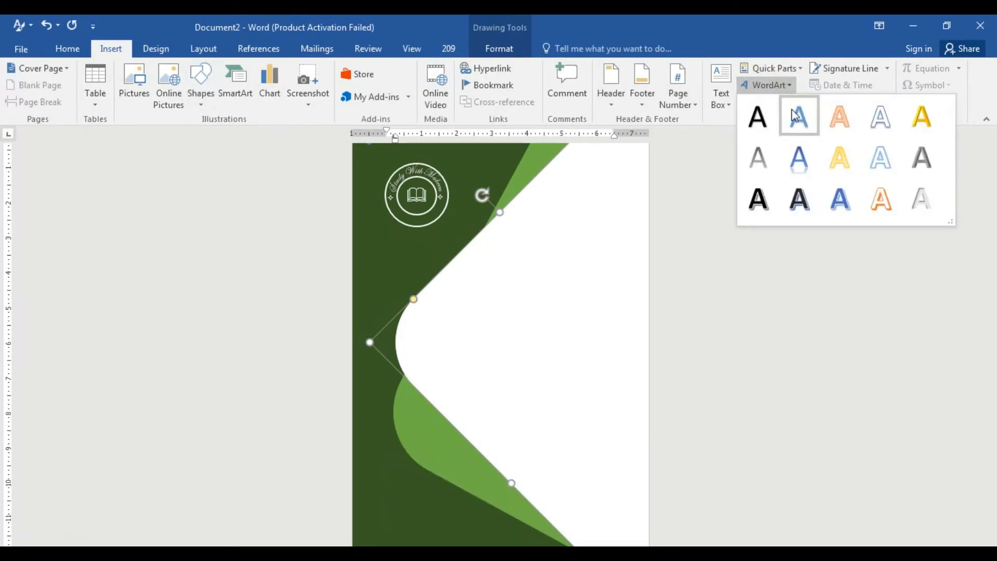
click(770, 163)
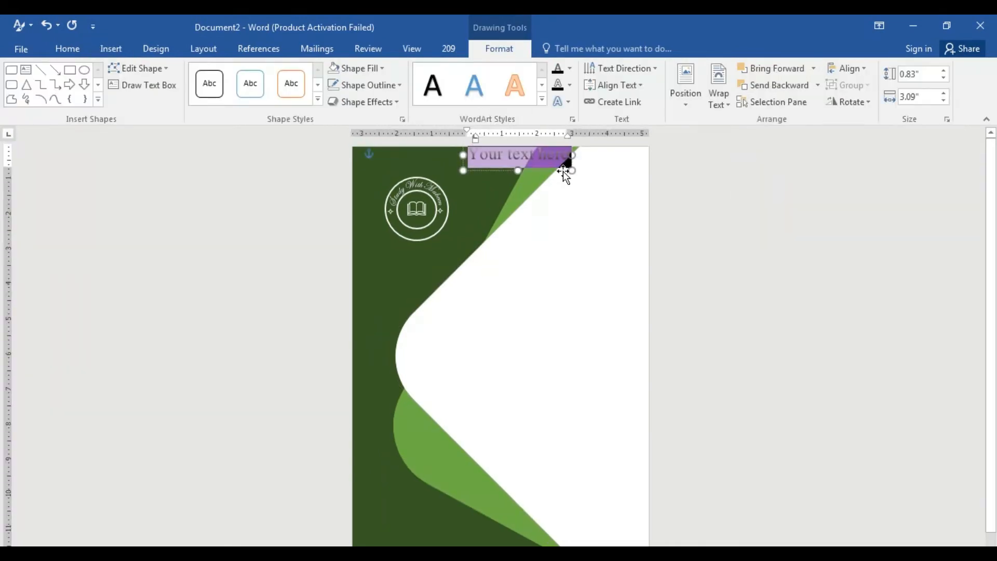
drag(566, 169, 453, 365)
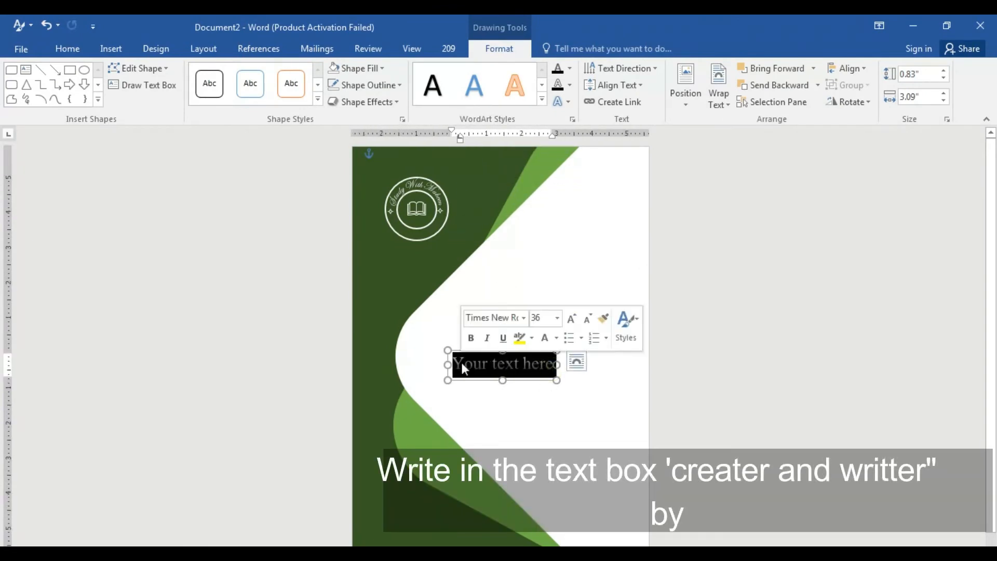
Replace the WordArt placeholder text with "Created By"
key(BackSpace)
text(Created)
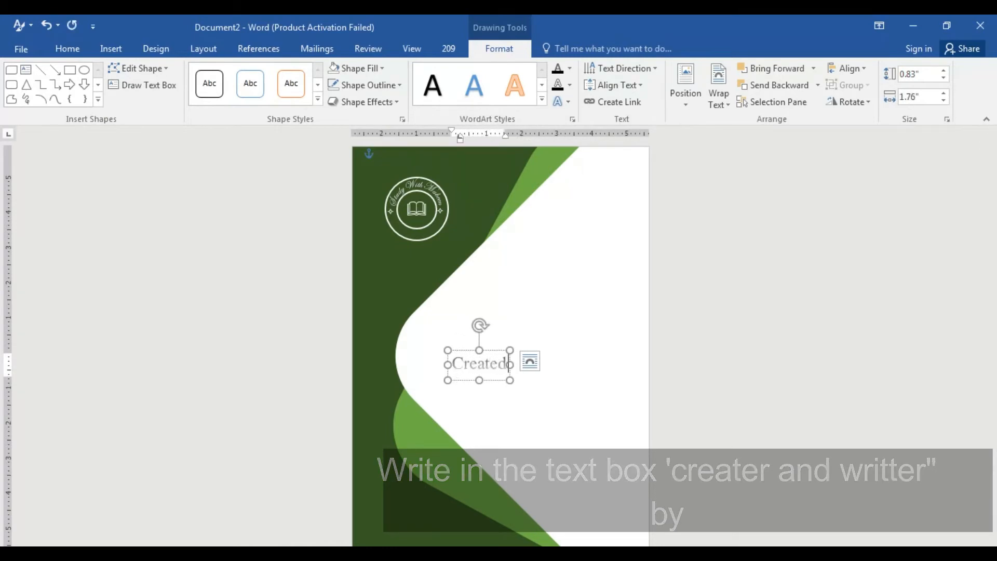
text( By)
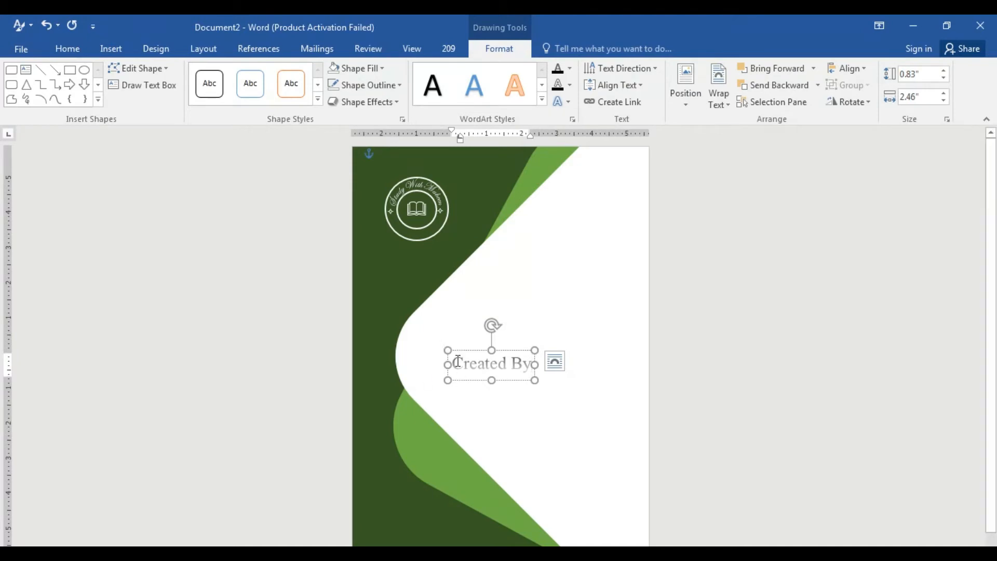
Set the font color of the "Created By" text to the standard green
drag(456, 363, 527, 366)
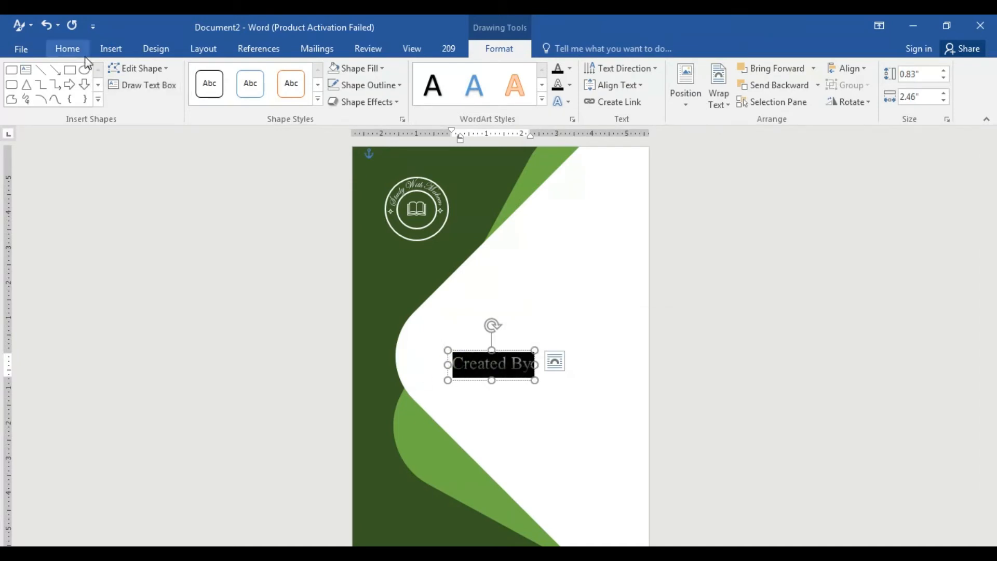
click(109, 48)
click(212, 97)
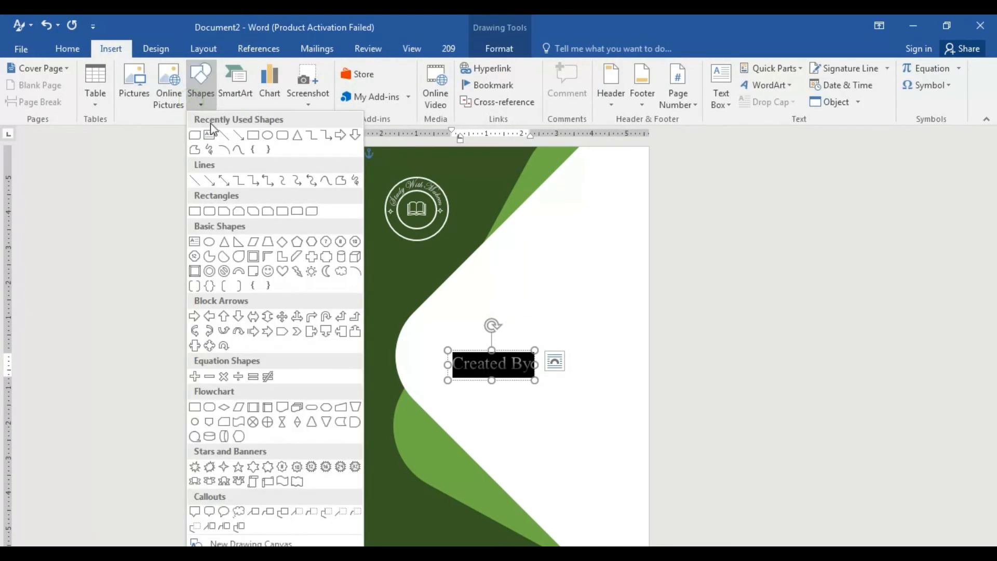
click(207, 99)
click(81, 52)
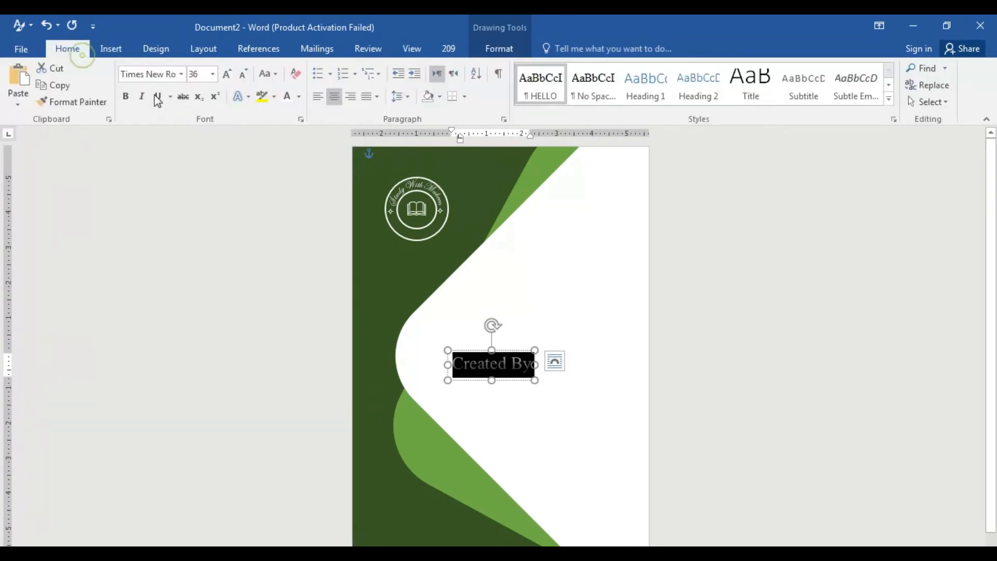
click(287, 97)
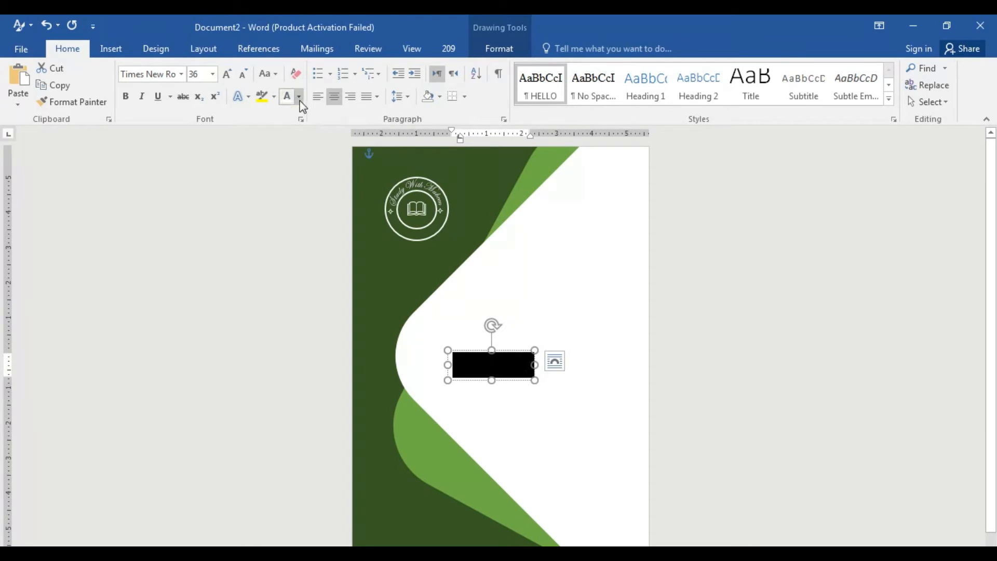
click(299, 96)
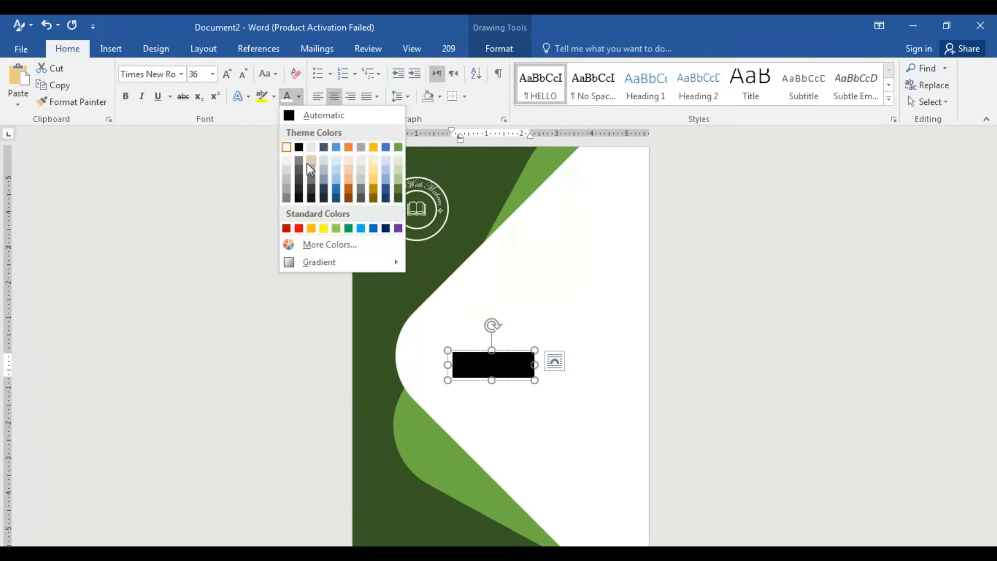
click(344, 227)
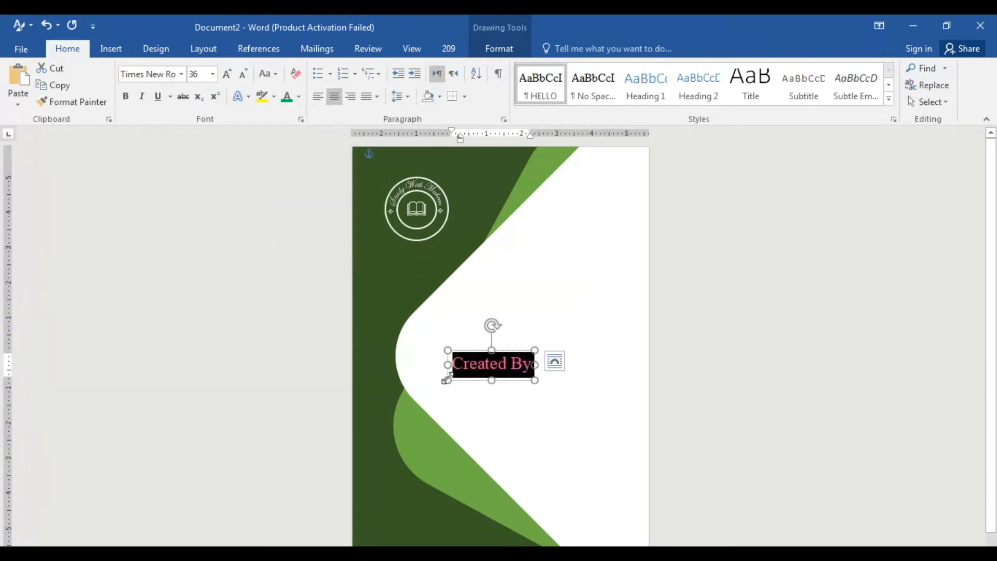
Move the "Created By" WordArt to the dark green area at the page's lower left and color its text standard orange
drag(450, 380, 446, 500)
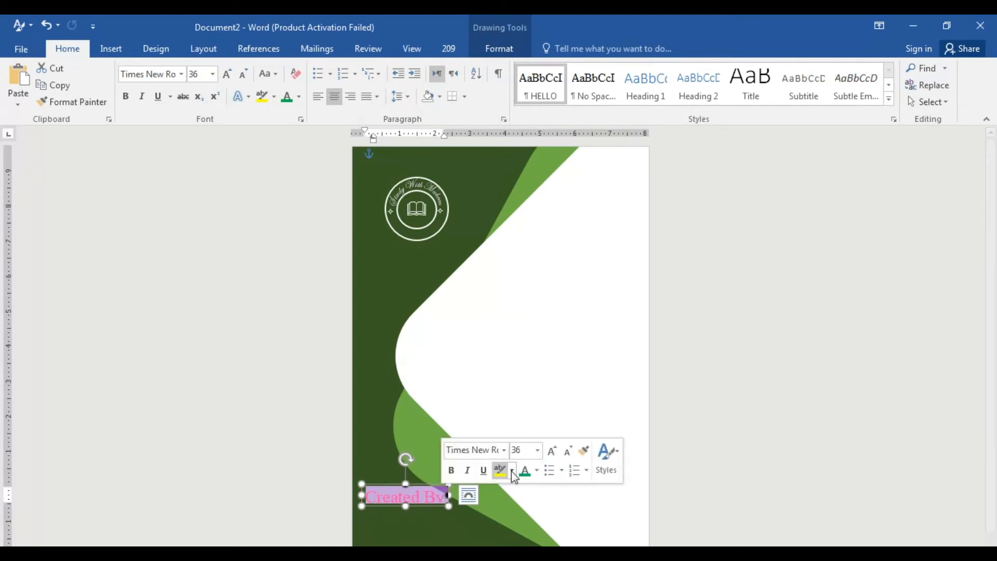
click(536, 471)
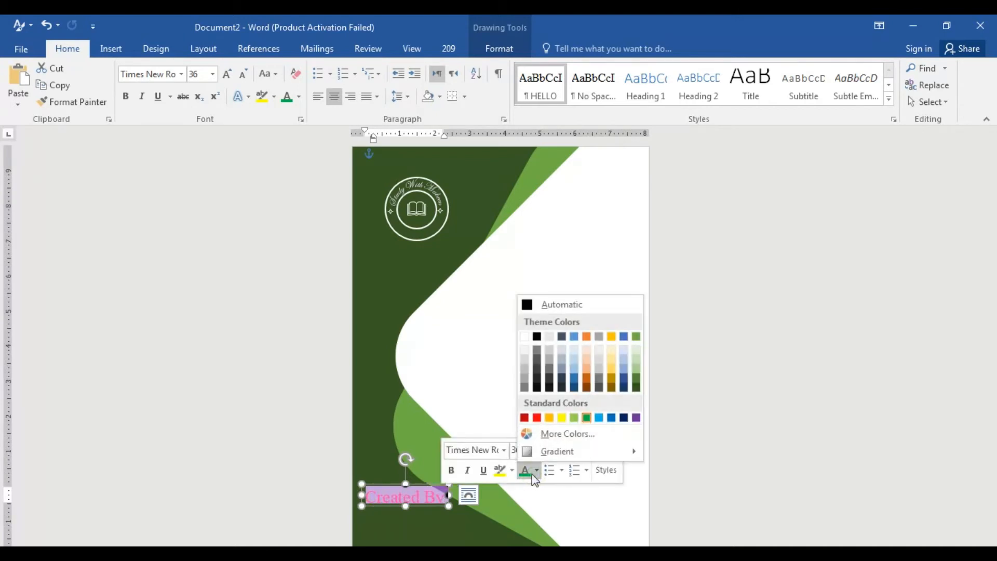
click(549, 418)
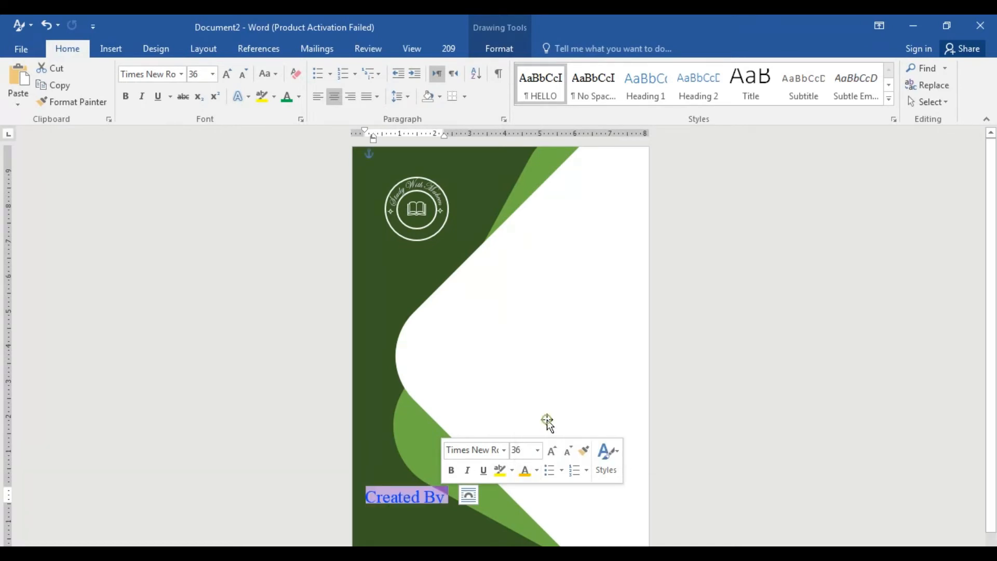
click(440, 504)
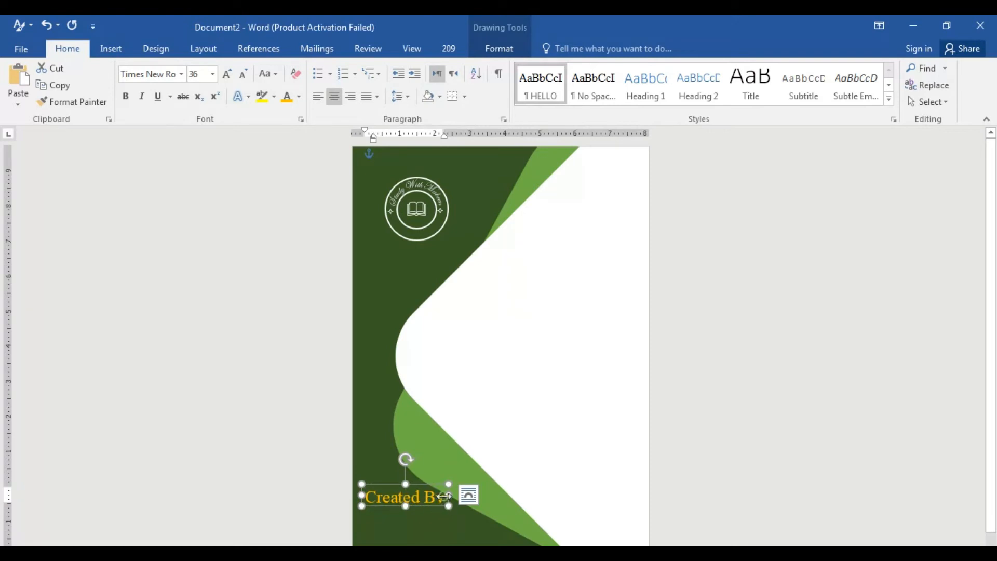
Set the font size of the "Created By" text to 14
drag(416, 501, 365, 498)
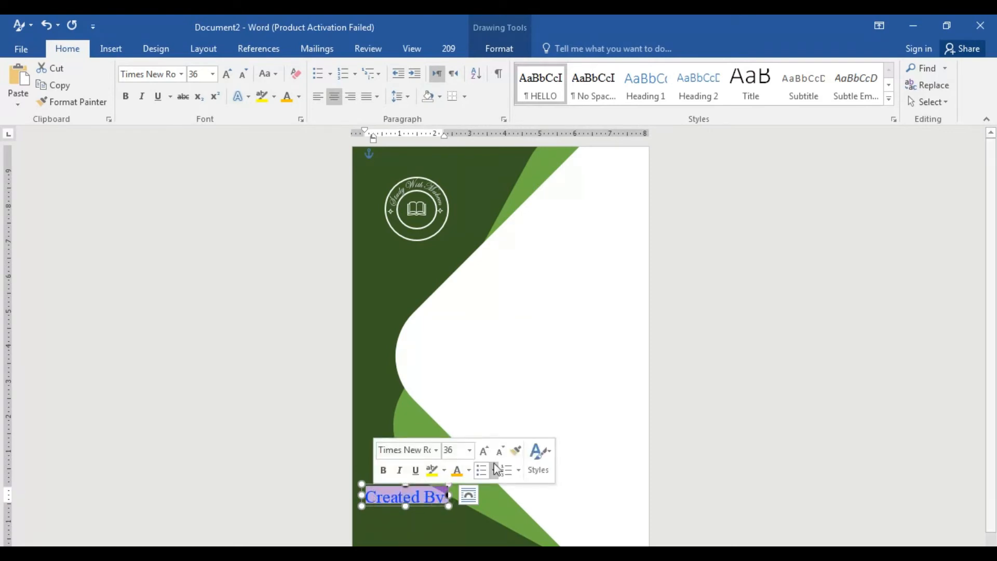
click(470, 450)
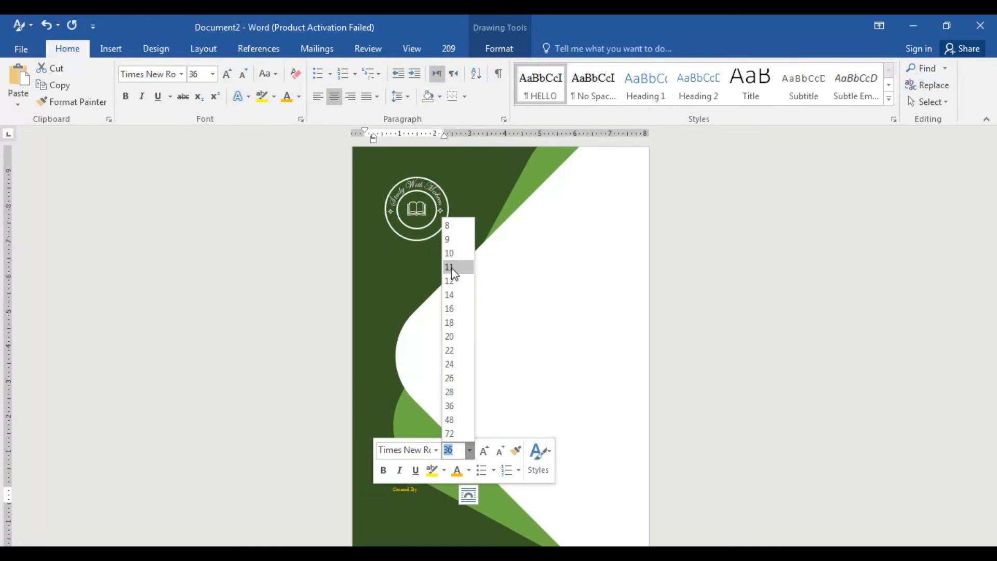
click(457, 296)
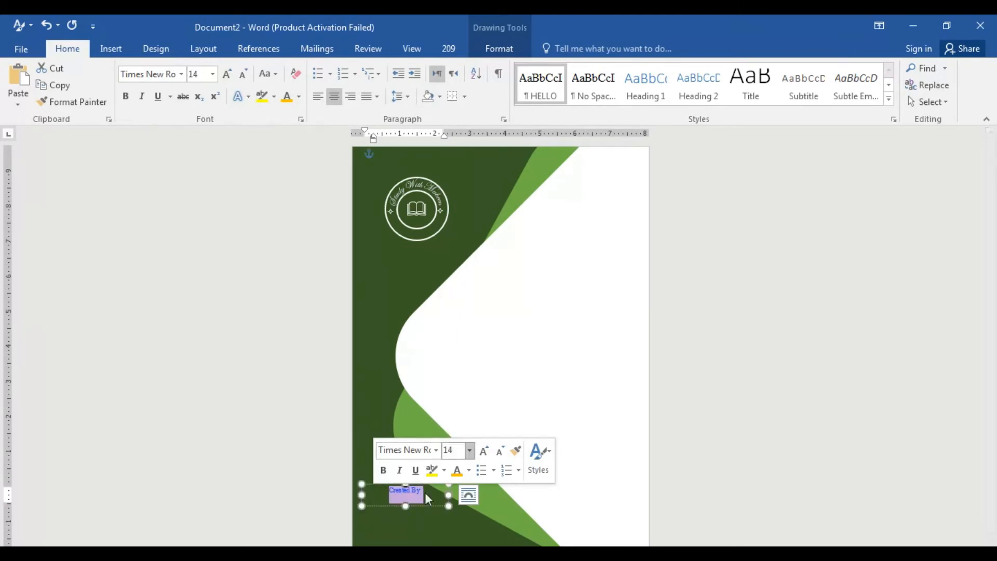
Duplicate the "Created By" text box and place the copy just above the original
click(436, 503)
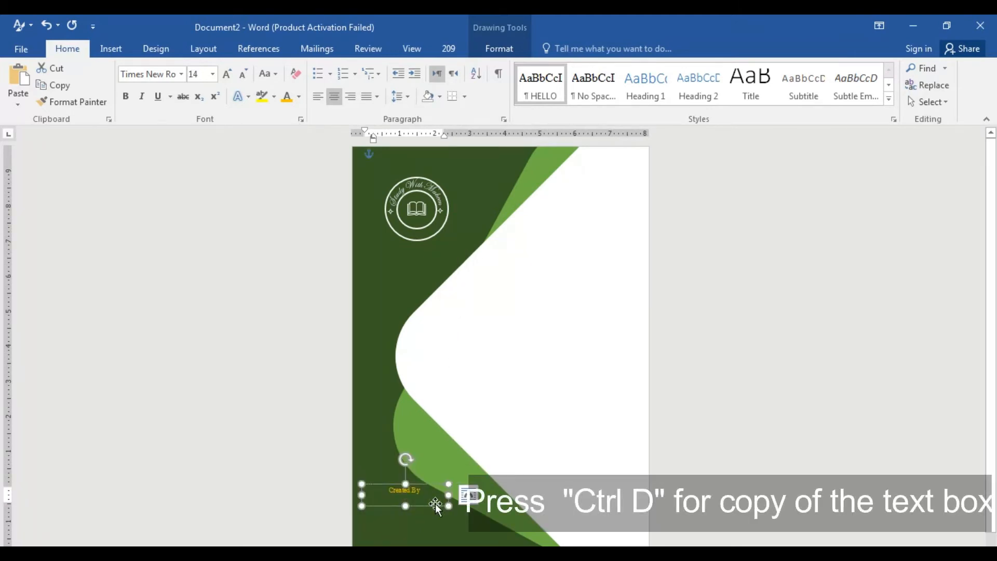
key(ctrl+d)
drag(435, 504, 431, 457)
Replace the upper copy's text with "Study With" and the creator's name, coloring "Study With" white and the name red
triple_click(405, 459)
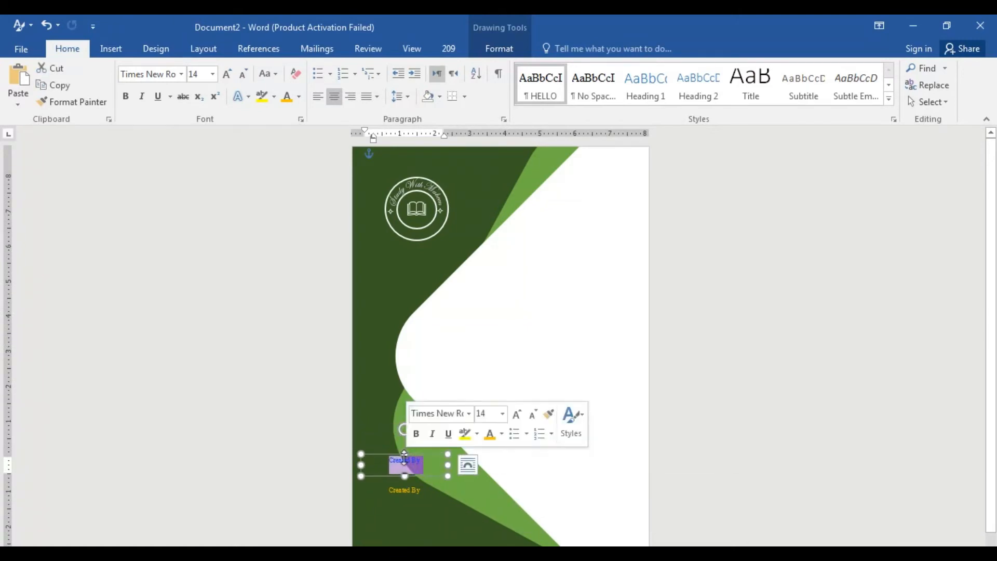
key(Delete)
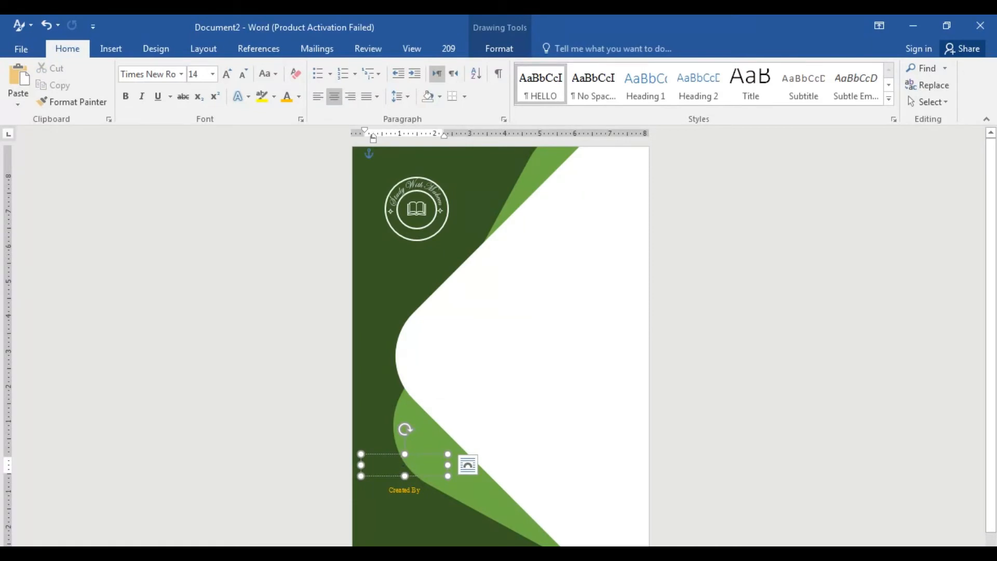
text(Study W)
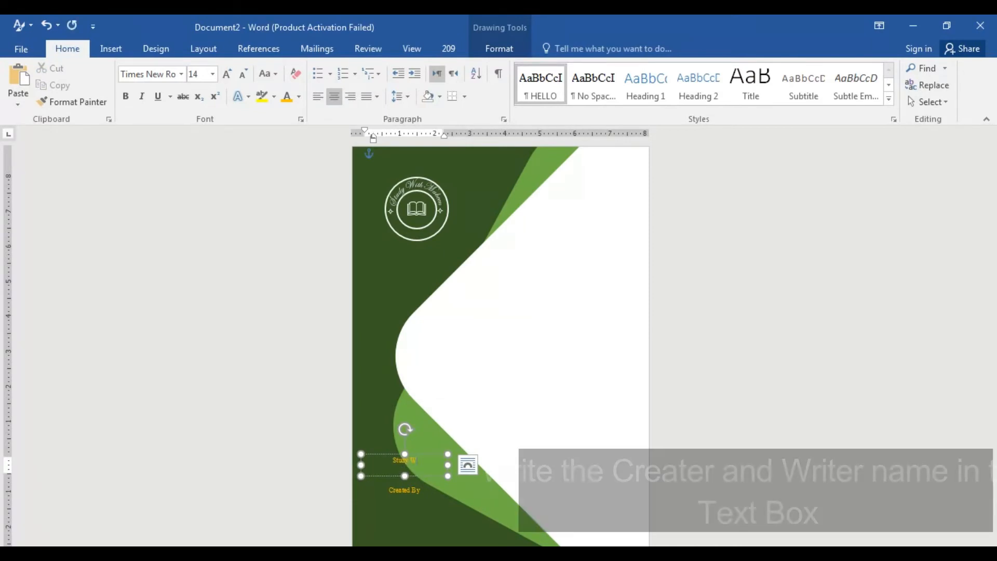
text(ith Ma)
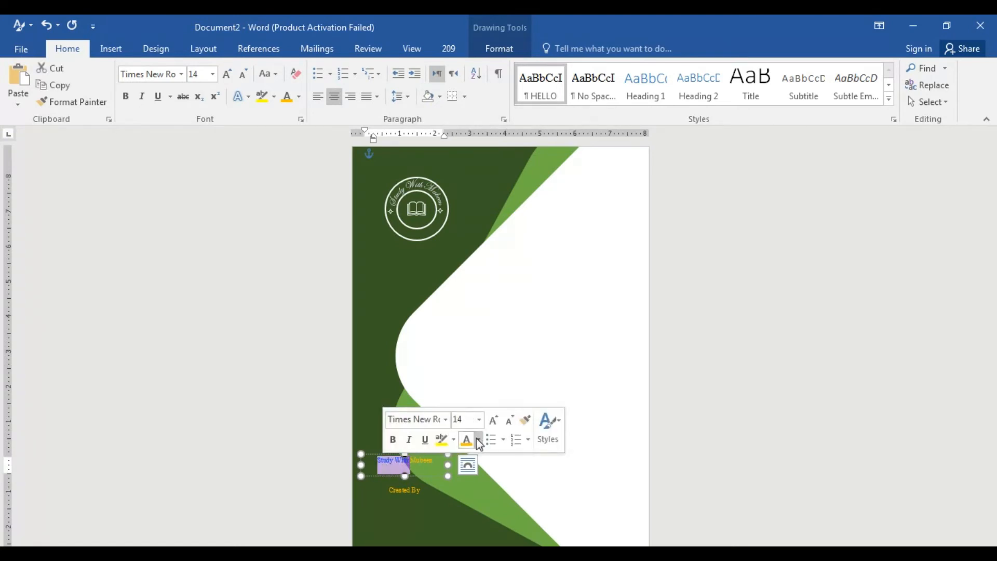
click(479, 440)
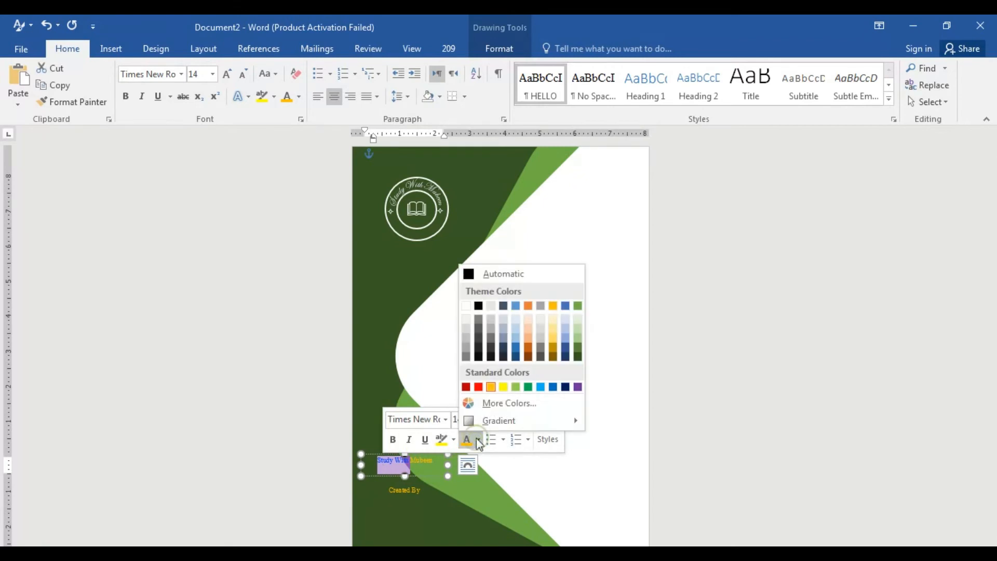
click(478, 387)
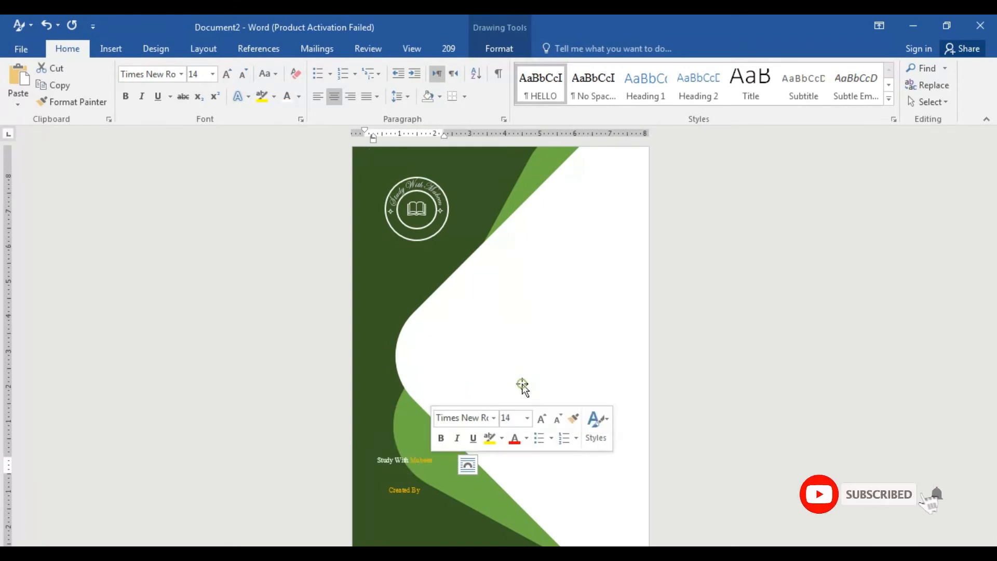
Format the whole "Study With" line in Bodoni MT Black at size 28
drag(435, 462, 383, 459)
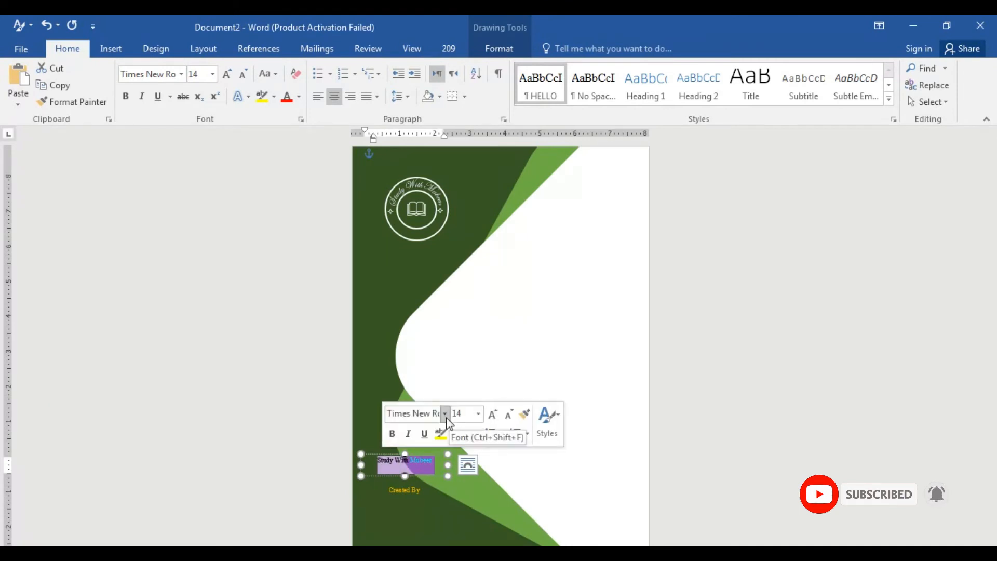
click(478, 414)
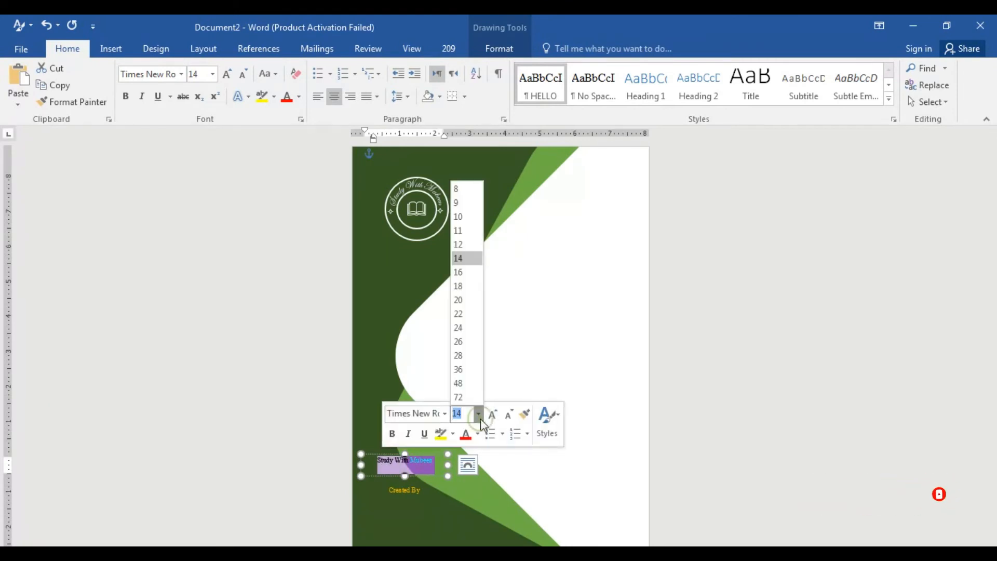
click(465, 355)
click(445, 415)
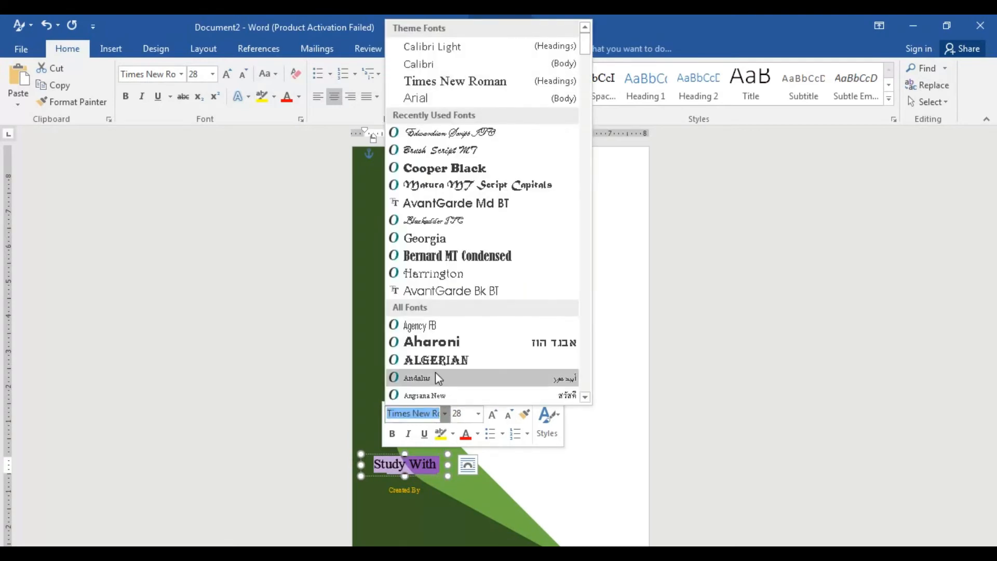
scroll(436, 378, down, 7)
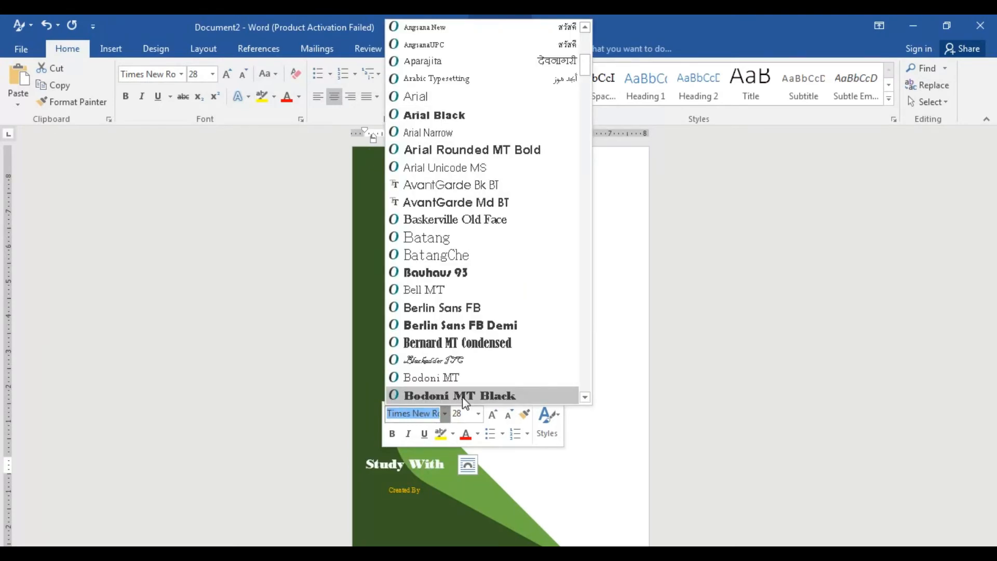
click(462, 397)
Change the font of the creator's name after "Study With" to Broadway
drag(446, 476, 398, 483)
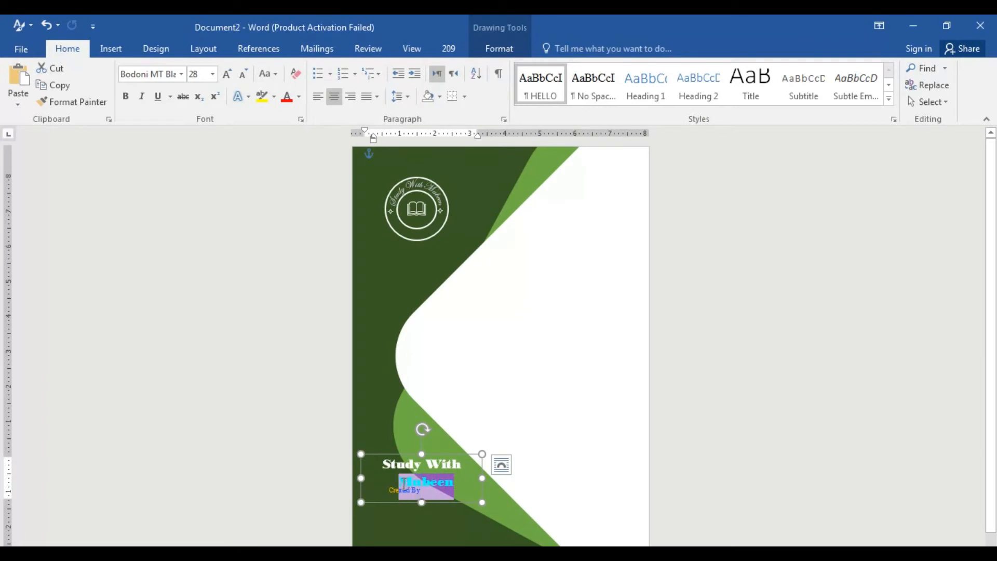
click(464, 438)
scroll(464, 379, down, 10)
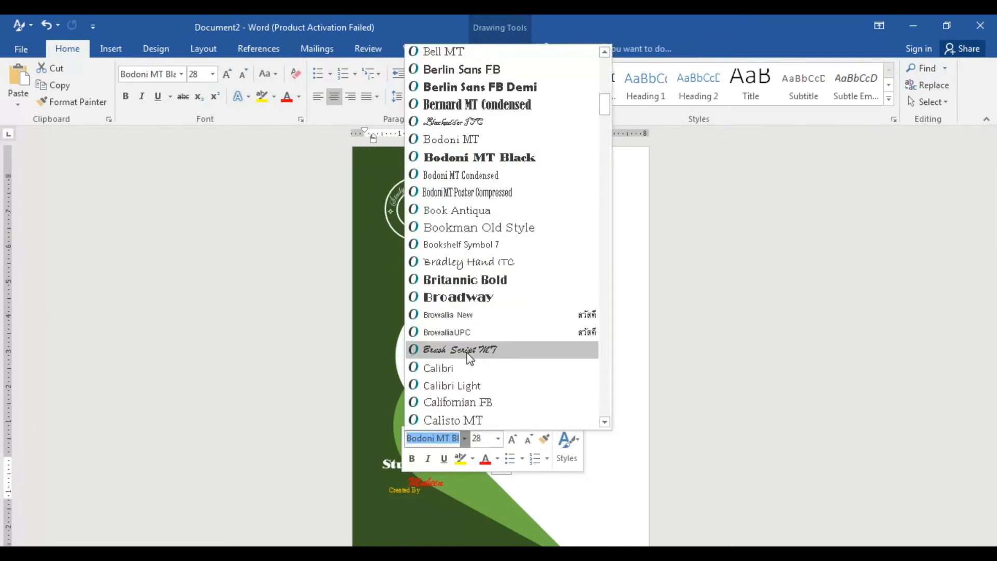
click(472, 295)
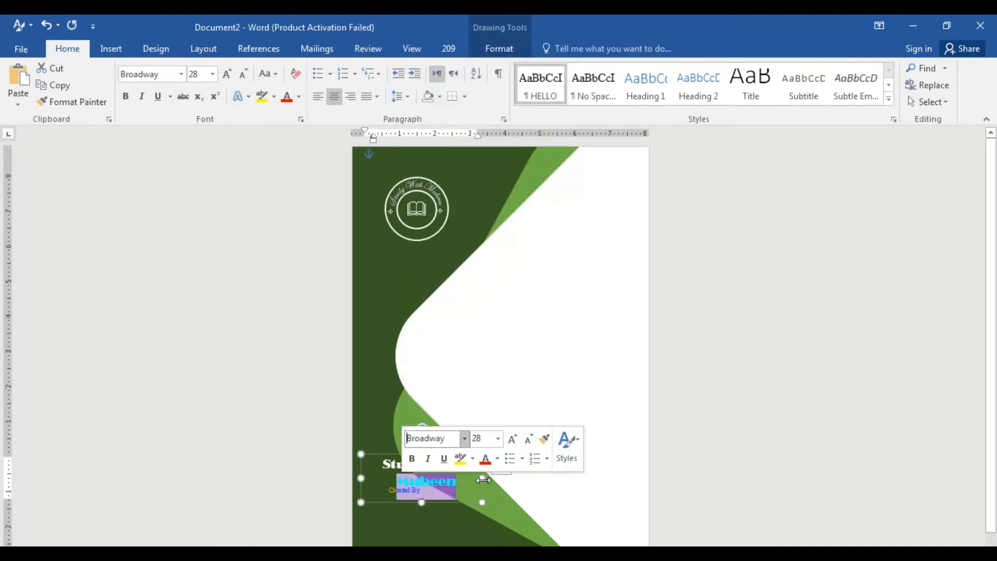
Resize the "Study With" text box to fit its text on a single line and move it below "Created By"
drag(482, 477, 521, 475)
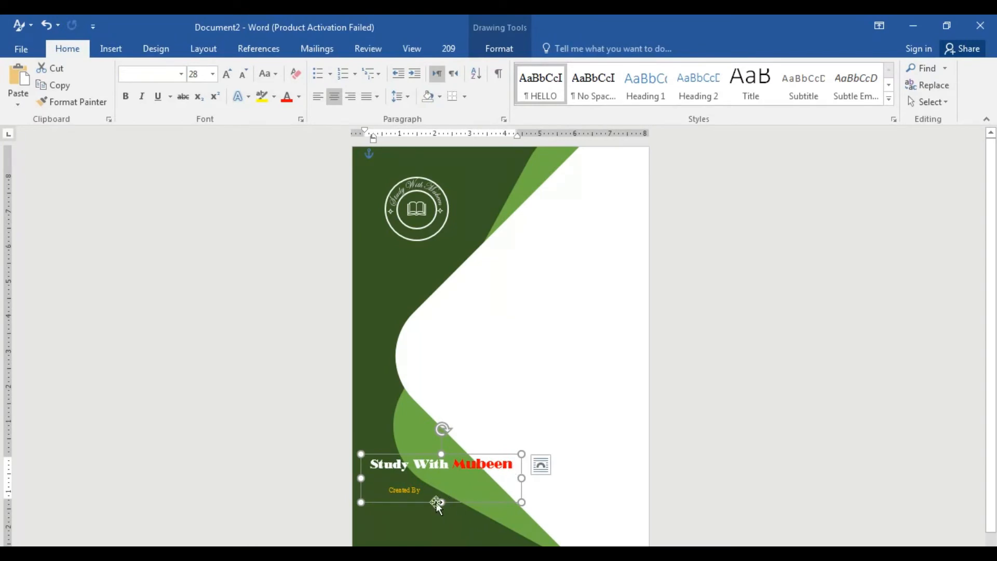
drag(441, 502, 442, 475)
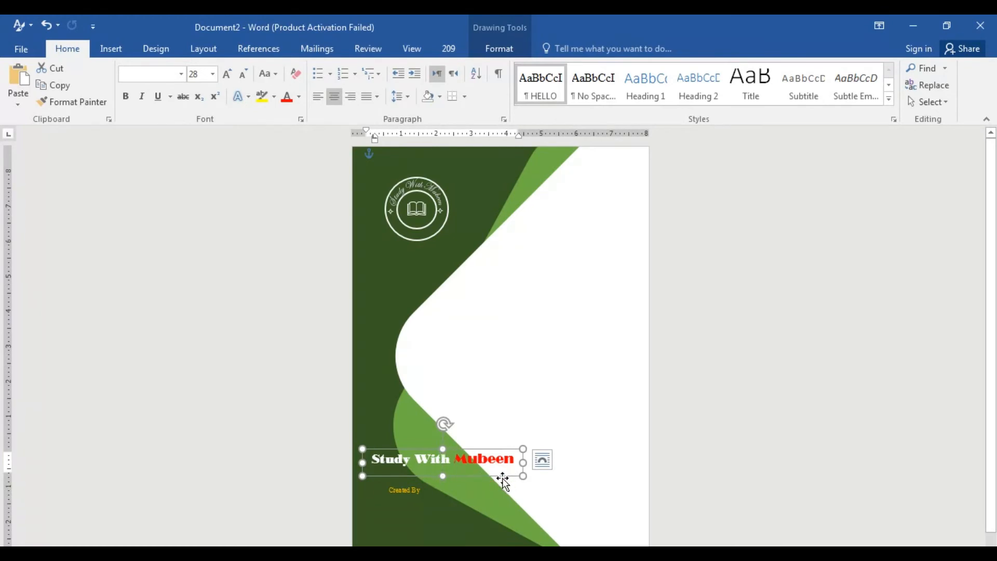
drag(503, 478, 370, 517)
Set the "Study With" line to font size 22 and move its box down to the bottom left of the page
click(492, 468)
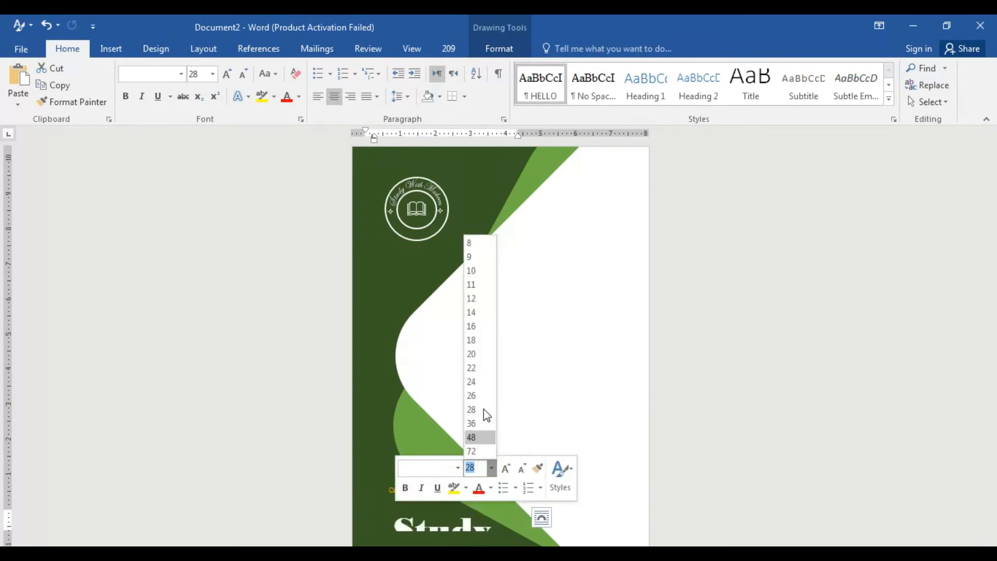
click(480, 373)
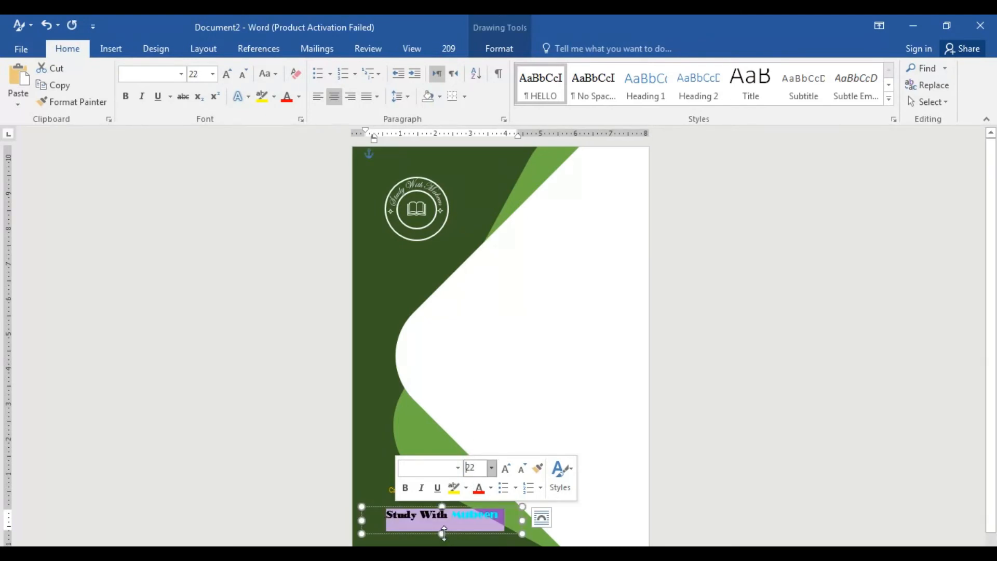
click(521, 535)
drag(461, 534, 450, 549)
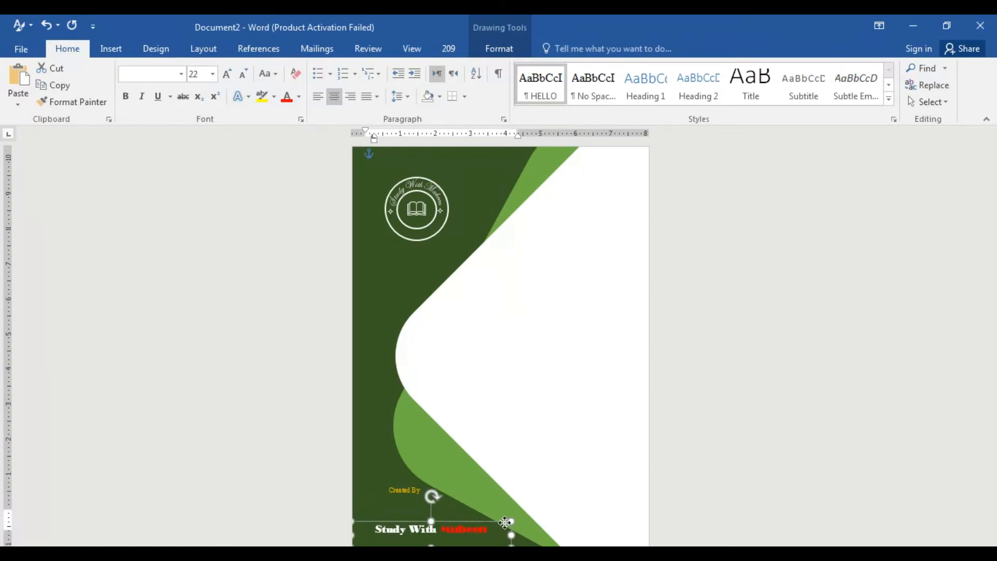
drag(505, 523, 505, 521)
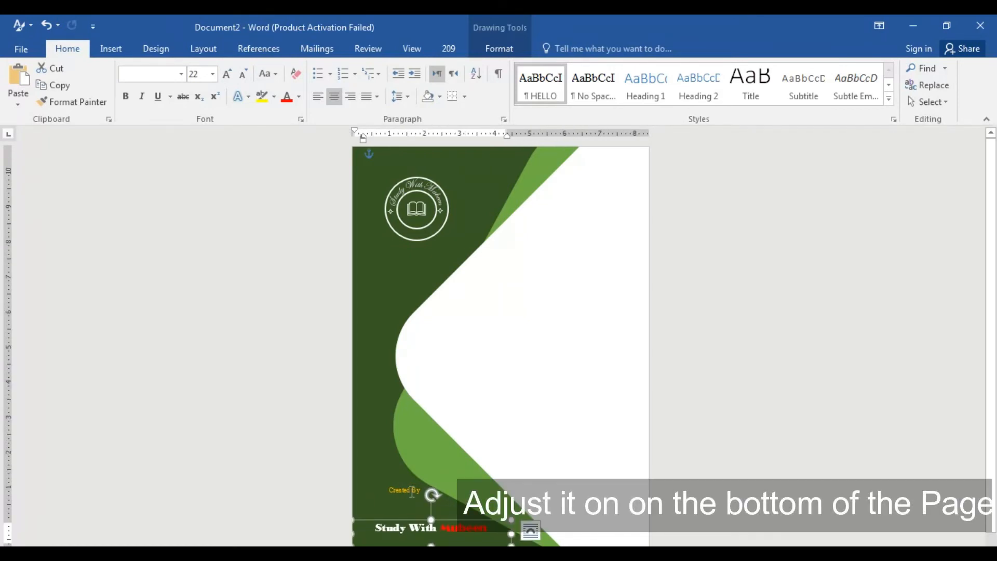
Move the "Created By" text box down so it sits directly above the "Study With" line
click(410, 492)
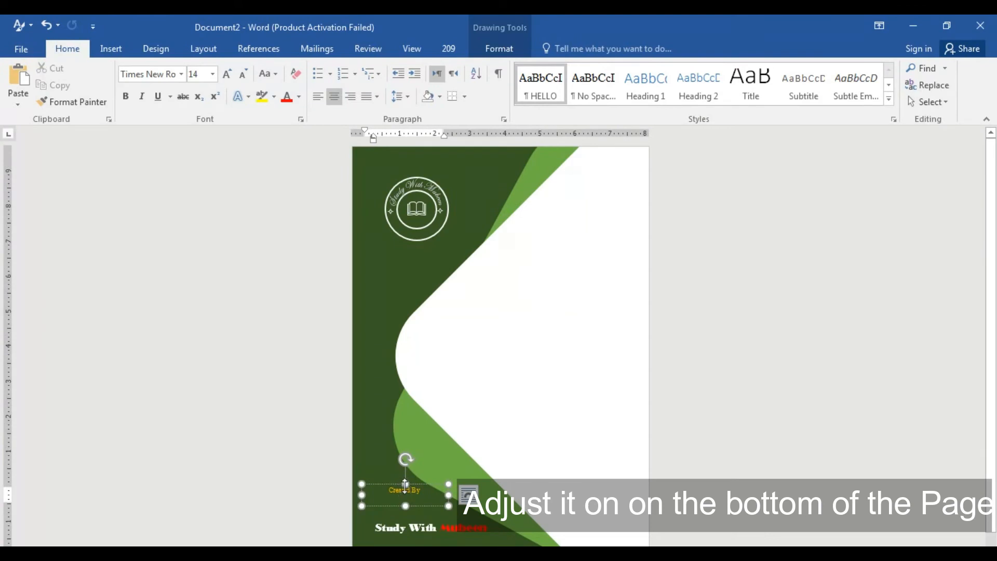
drag(406, 491, 393, 516)
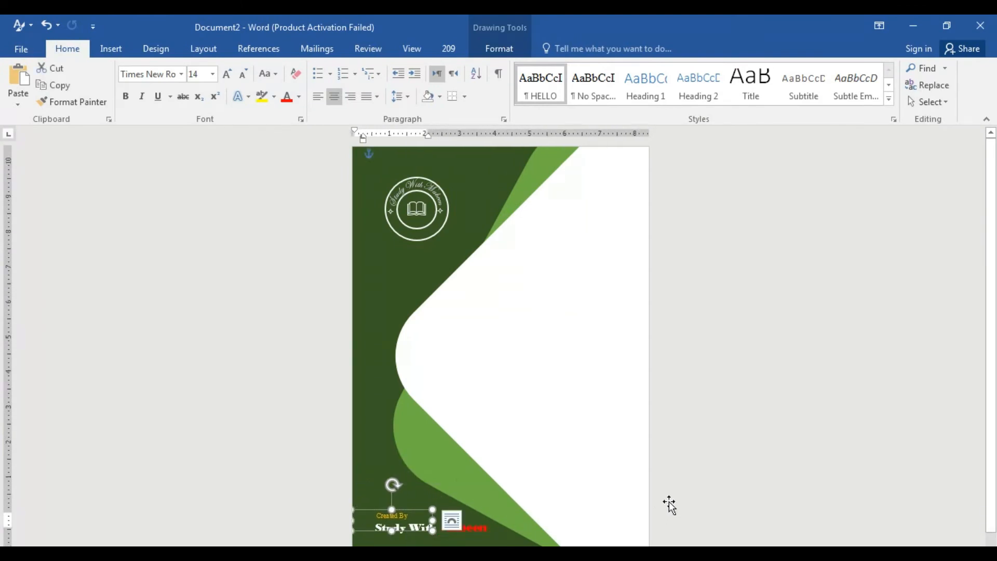
click(704, 485)
scroll(705, 472, down, 1)
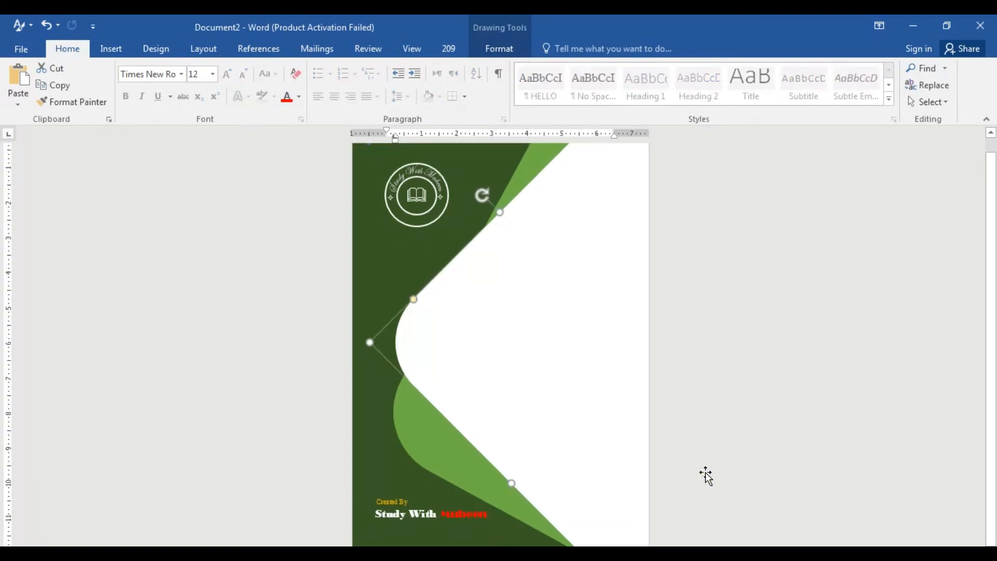
Duplicate the "Study With" text box, move the copy to the white area, and shorten it to one line of text
click(429, 514)
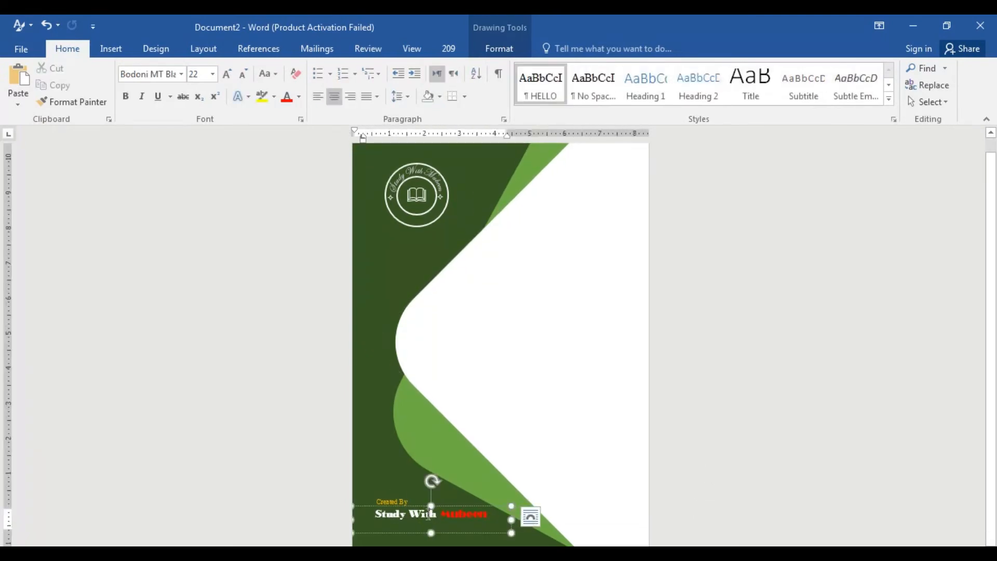
click(510, 507)
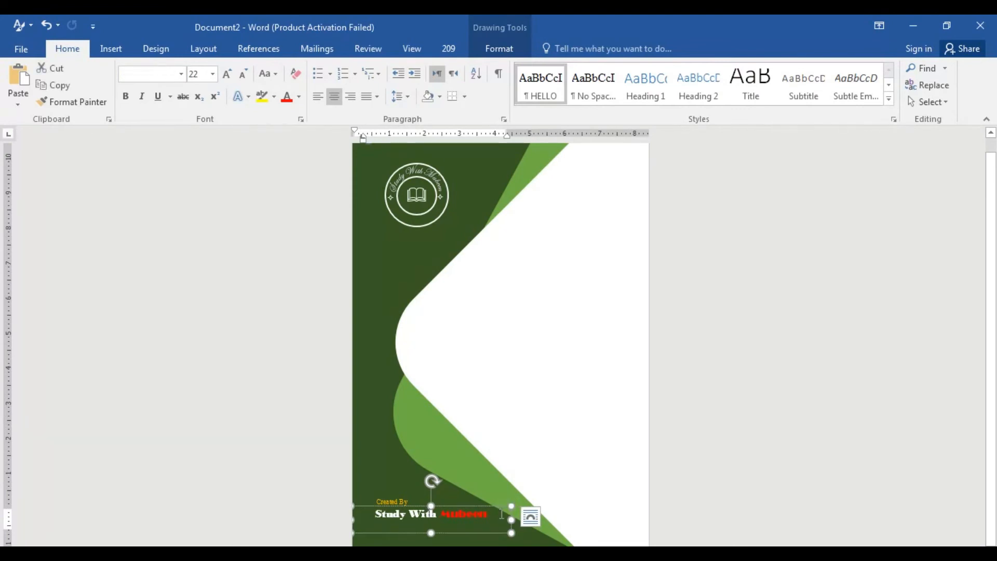
key(ctrl+v)
drag(510, 482, 608, 277)
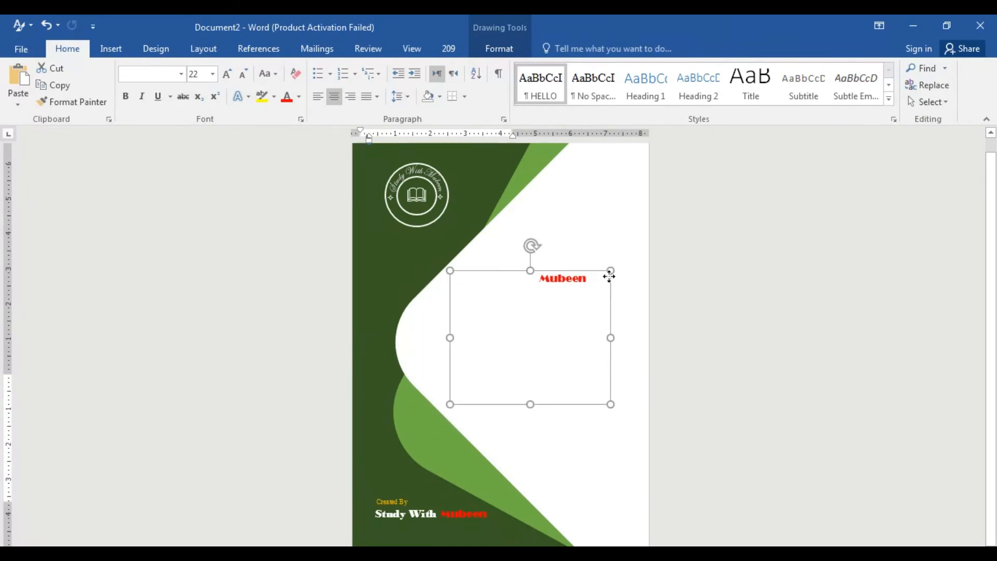
drag(531, 404, 474, 291)
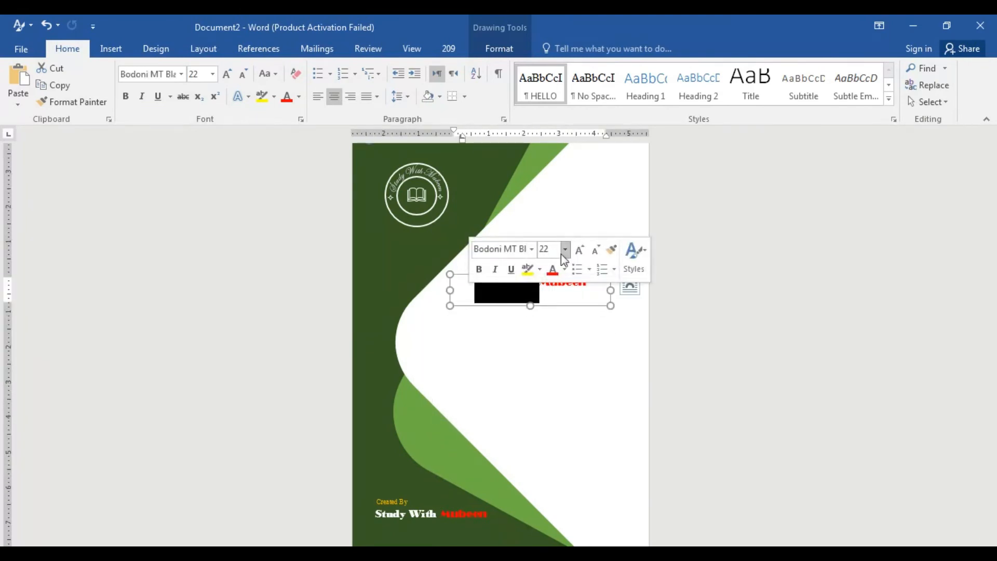
Replace all the text in the copied box in the white area with "2021"
click(565, 249)
key(Escape)
key(Delete)
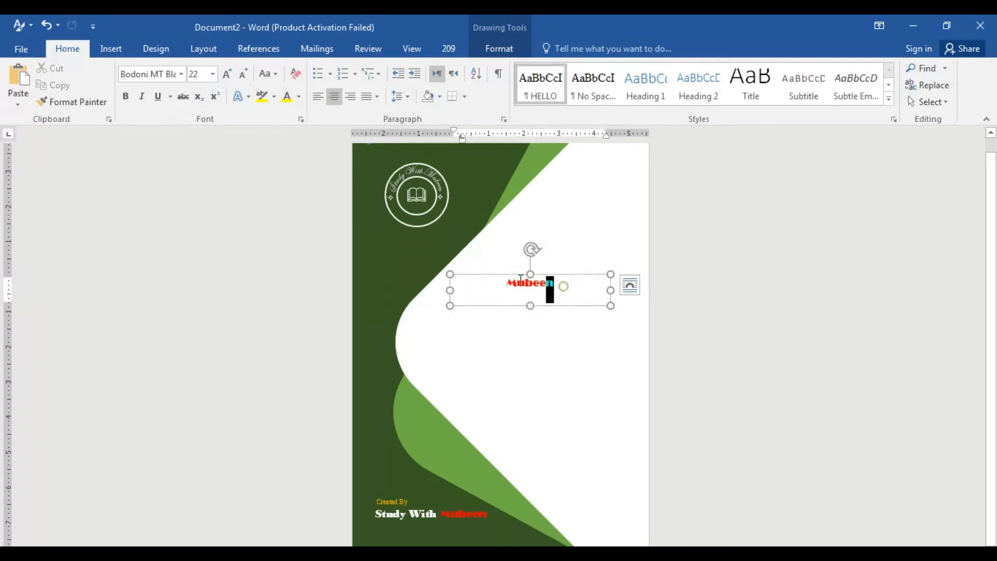
drag(521, 280, 505, 281)
key(Delete)
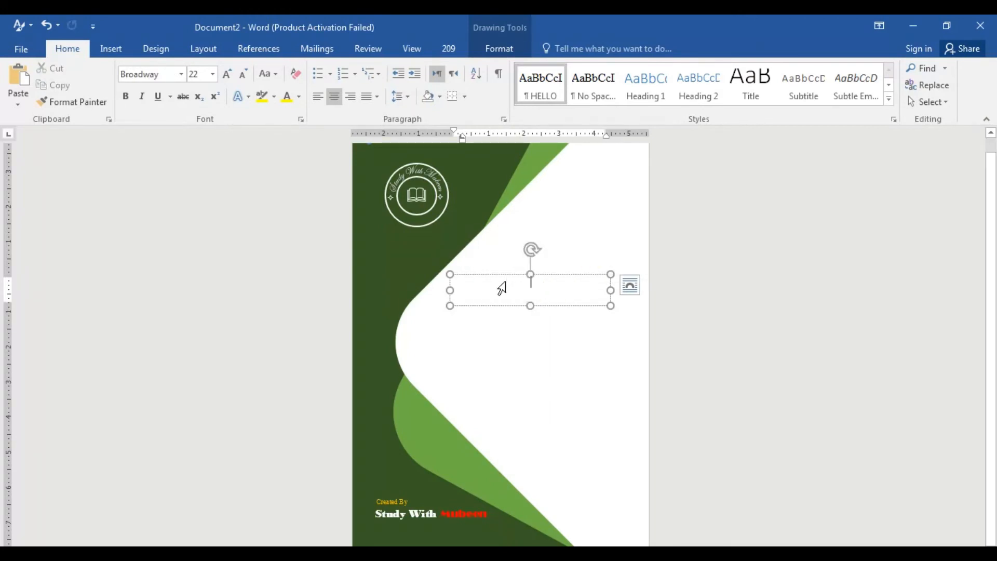
text(2021)
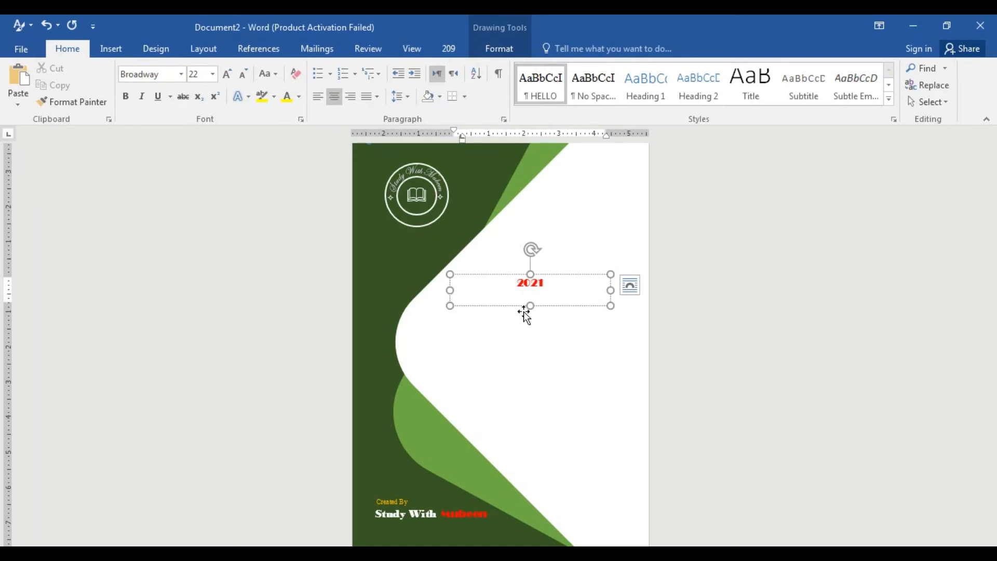
Set the "2021" text to the Bodoni MT Black font and enlarge its text box slightly in height and width
drag(549, 283, 515, 285)
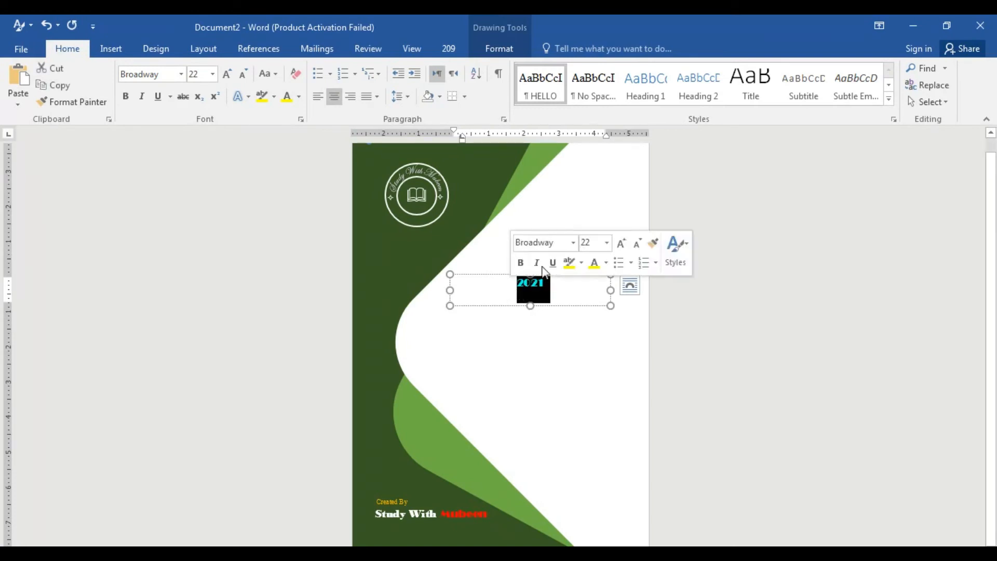
click(573, 242)
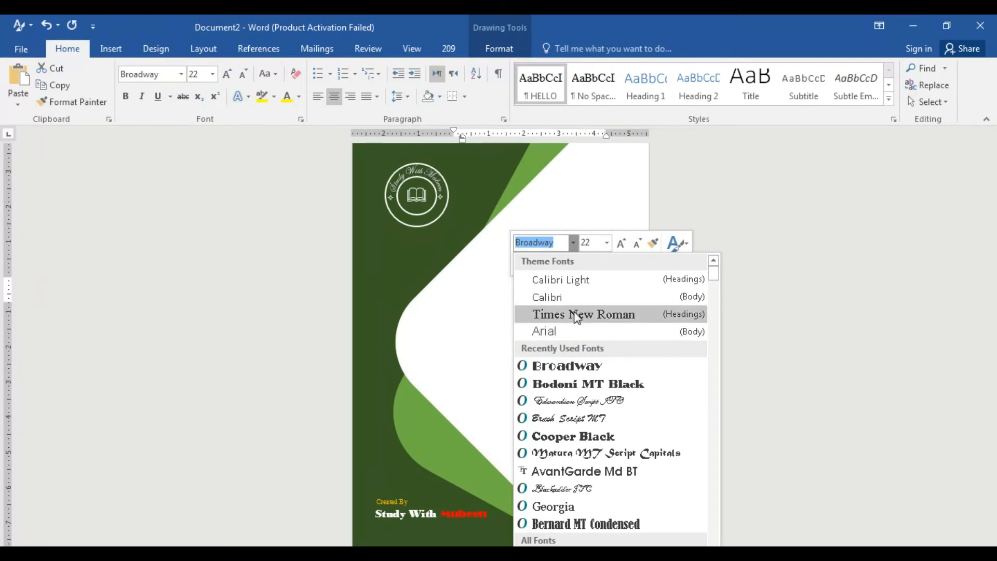
click(585, 390)
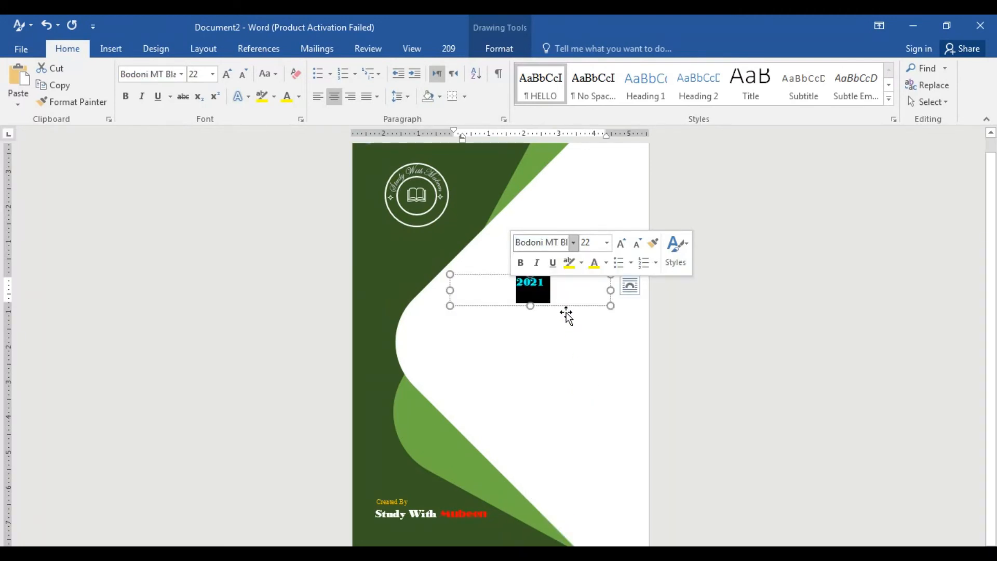
click(532, 307)
mouse_move(610, 305)
mouse_down()
mouse_move(619, 323)
mouse_move(618, 304)
mouse_up()
Set the font size of the "2021" text to 48
drag(555, 298, 521, 281)
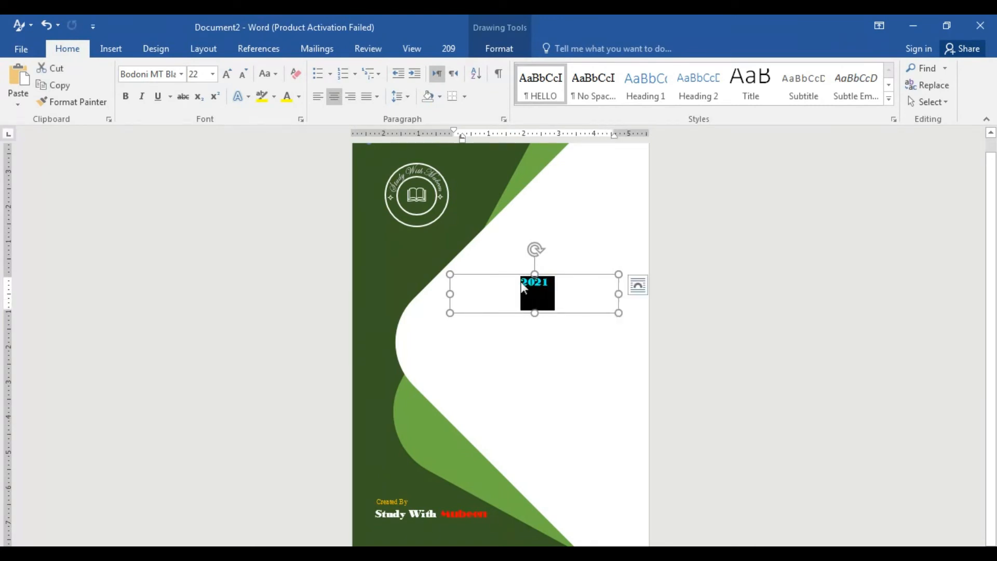
click(616, 236)
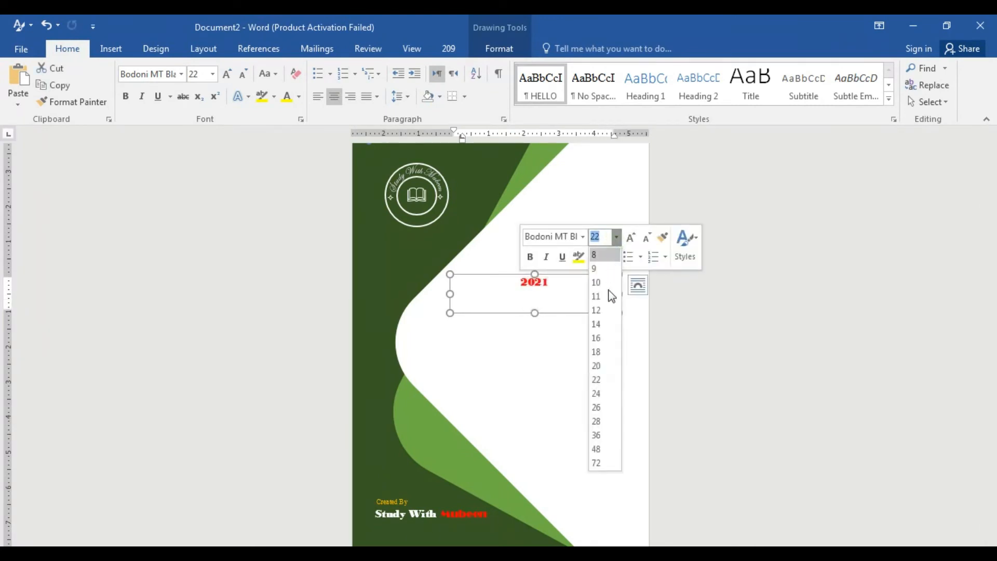
click(611, 449)
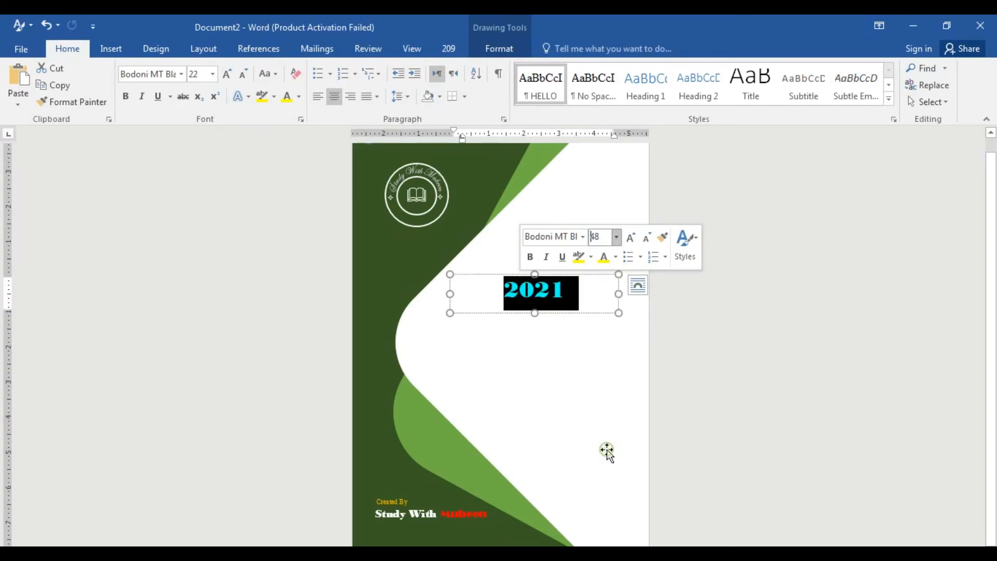
click(616, 237)
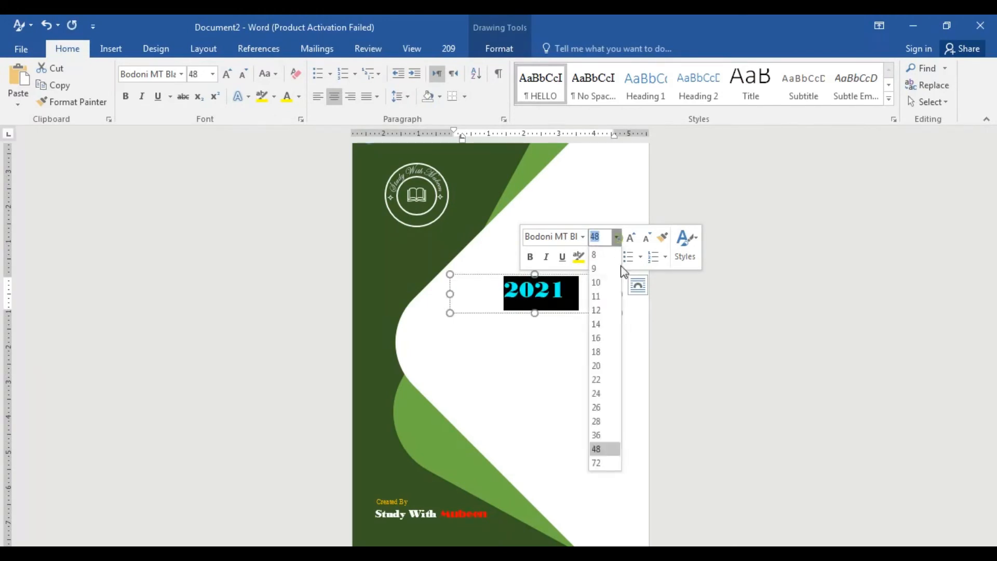
click(612, 450)
Change the year to "2022" and color it in the darkest shade of the theme blue
click(583, 299)
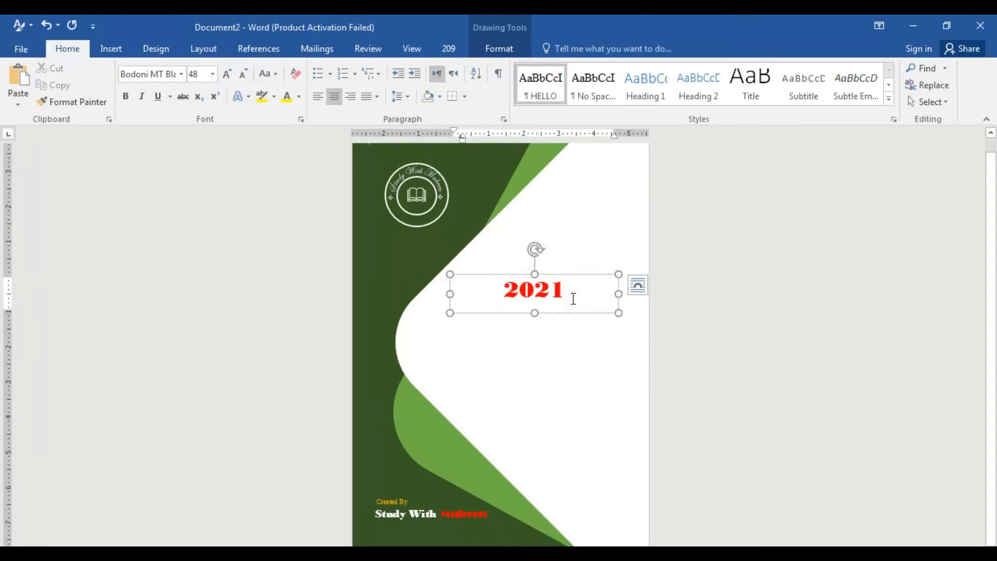
key(BackSpace)
text(2)
drag(566, 293, 503, 293)
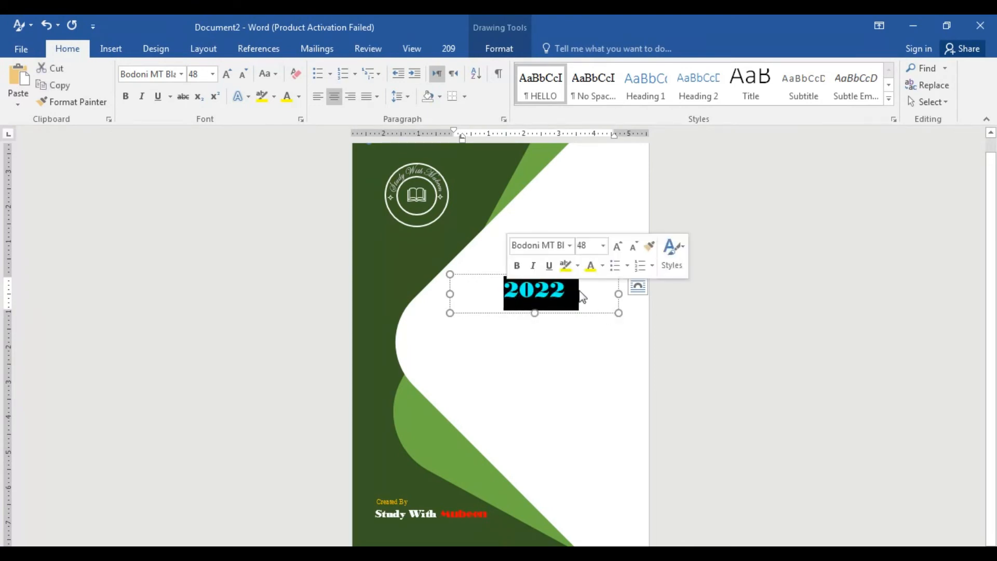
click(603, 272)
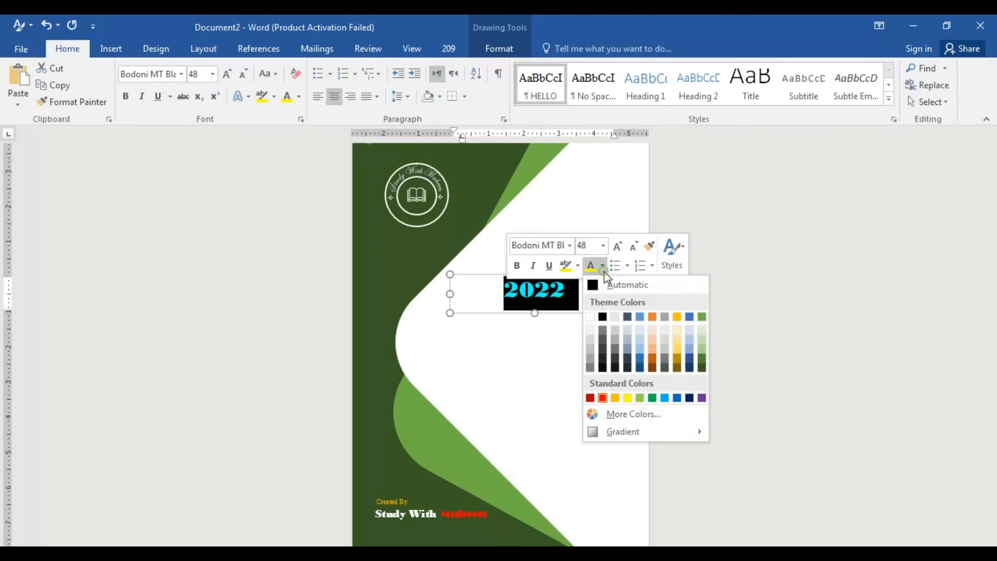
click(640, 369)
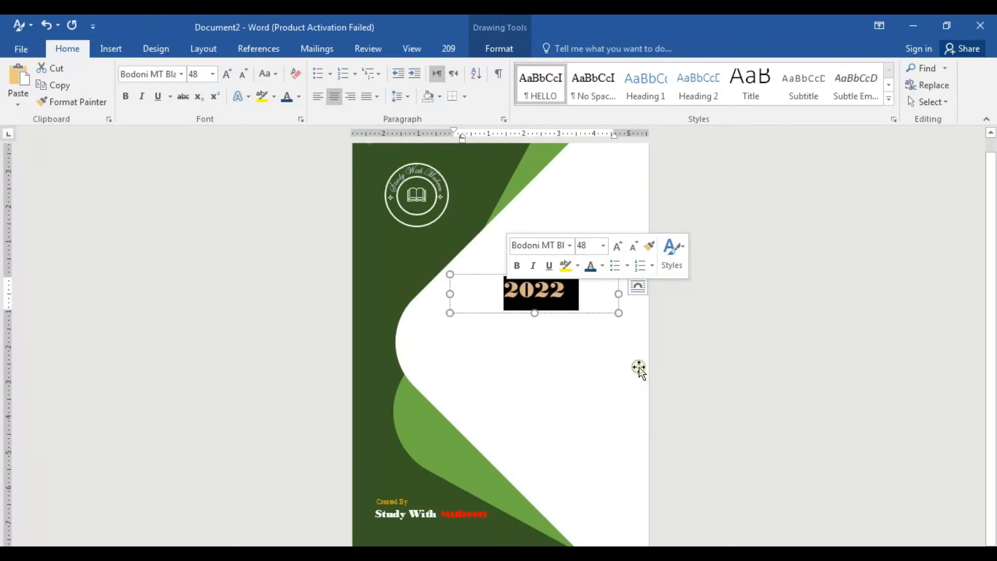
Nudge the "2022" text box left so it sits closer to the dark green edge
click(613, 312)
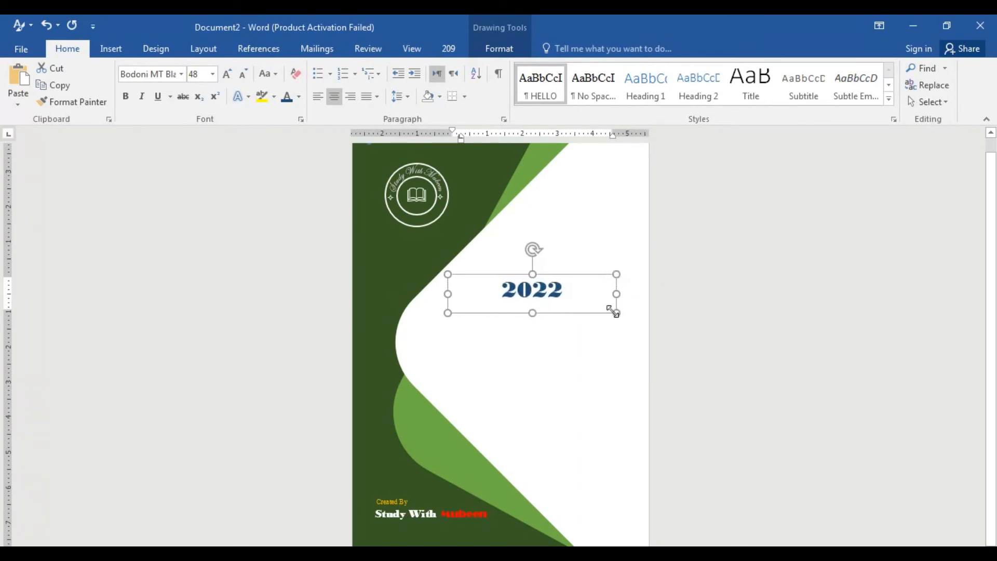
key(Left)
key(Left)
key(Left)
key(Left)
key(Left)
key(Left)
key(Left)
key(Up)
key(Left)
key(Left)
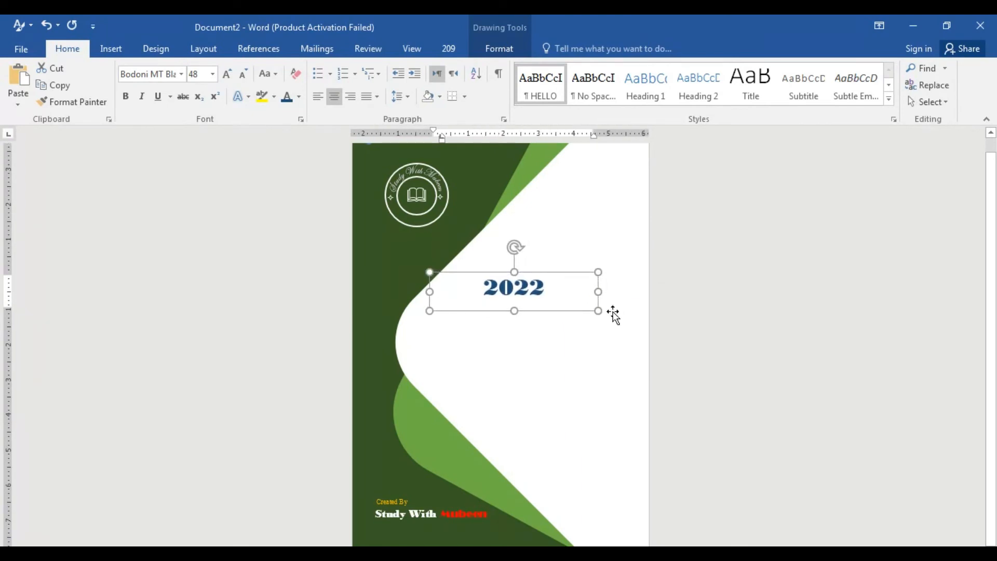
key(Down)
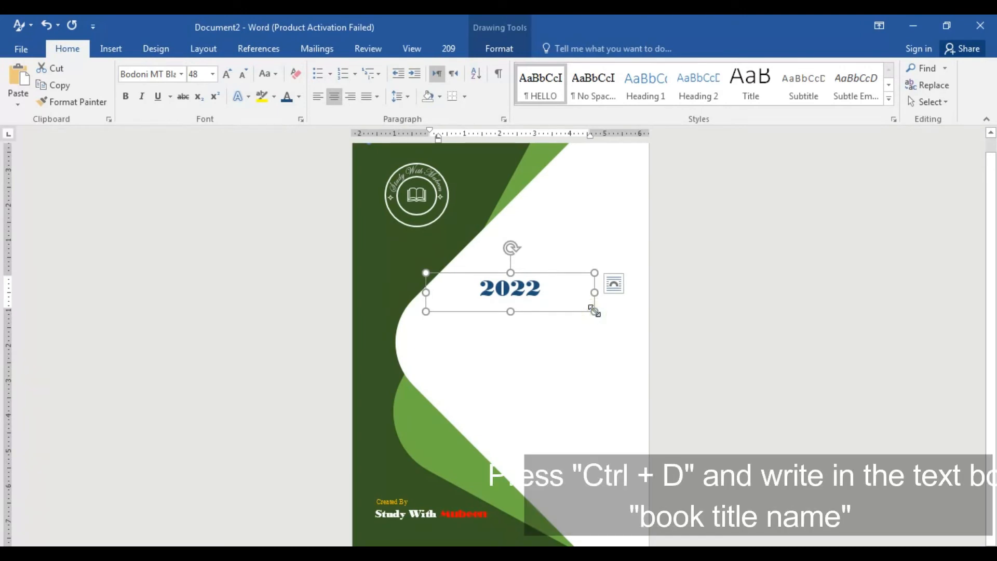
Duplicate the "2022" text box and place the copy directly below the original, aligned with it
key(ctrl+d)
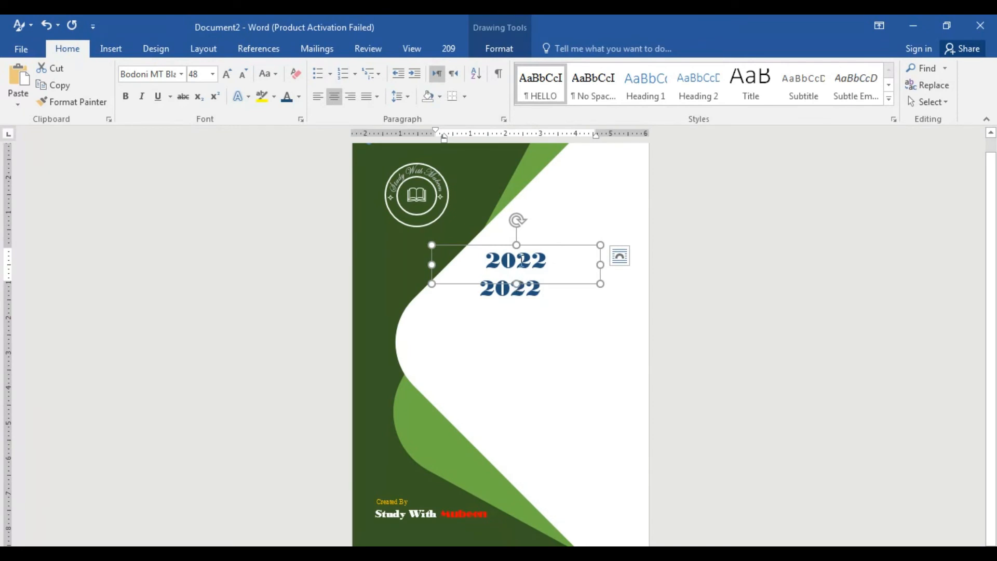
click(593, 247)
drag(600, 284, 585, 328)
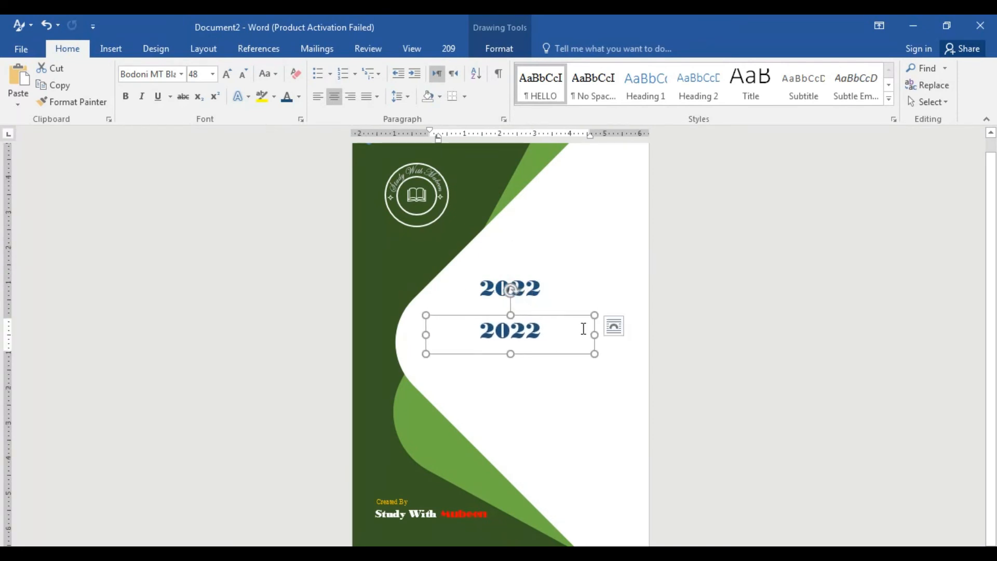
Replace the text in the lower copied box with "Book"
scroll(583, 329, up, 1)
key(BackSpace)
key(BackSpace)
key(BackSpace)
key(BackSpace)
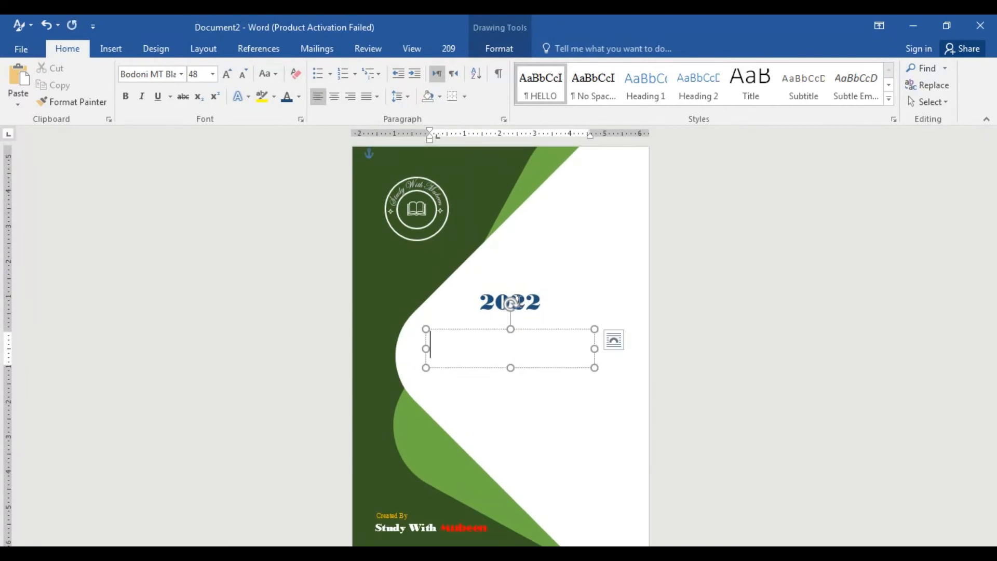
text(Book)
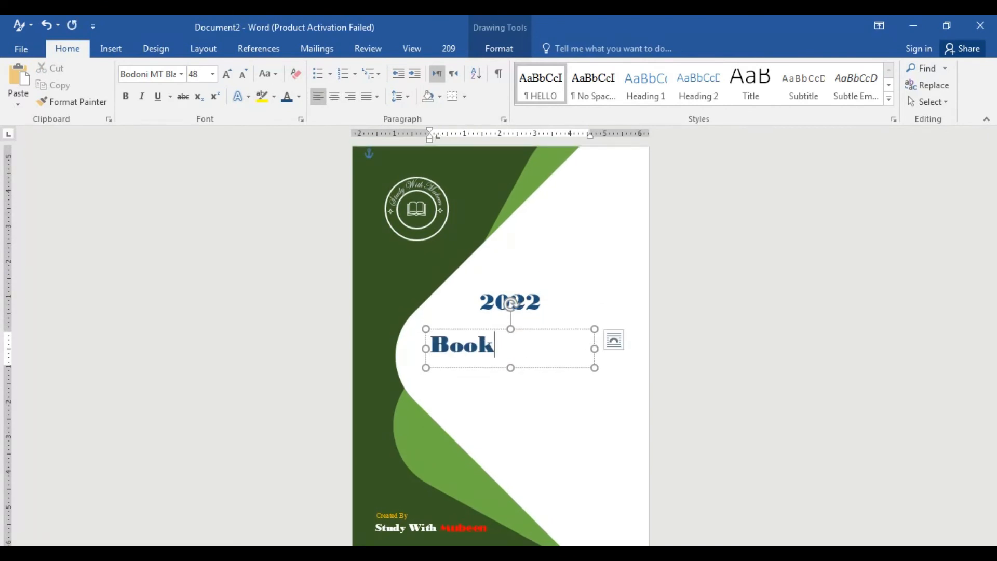
Color the "Book" text black and set its font to Matura MT Script Capitals
drag(496, 349, 438, 347)
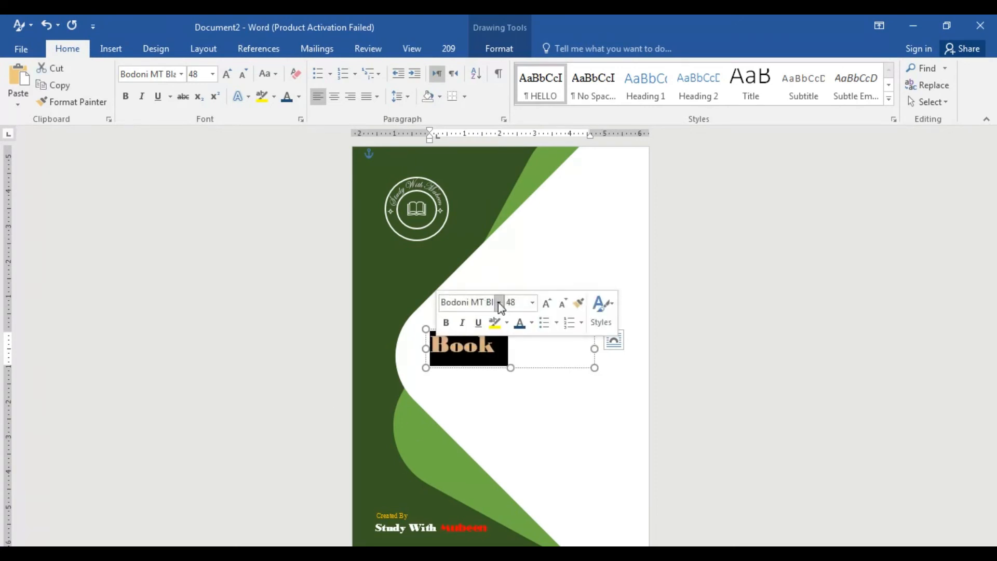
click(530, 324)
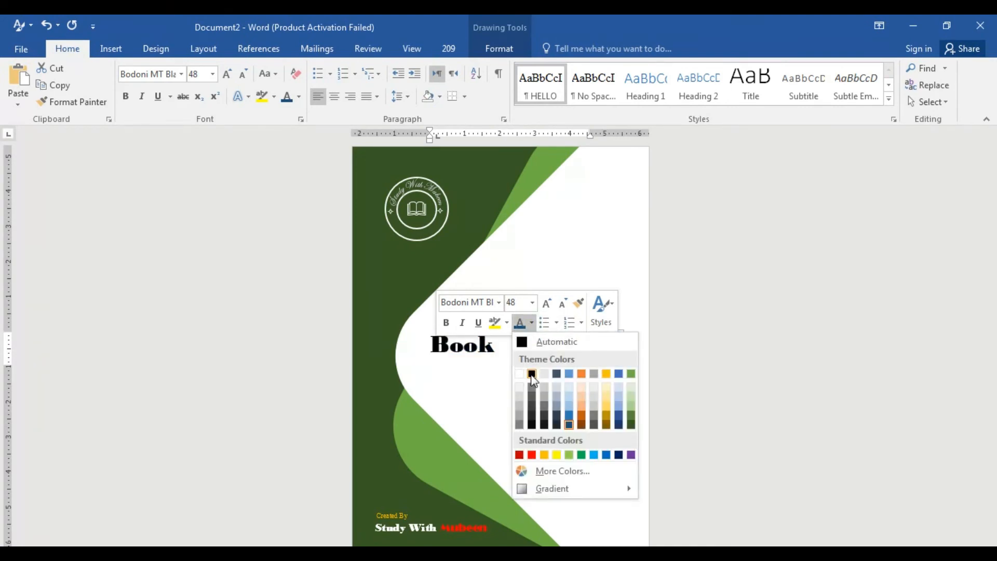
click(532, 374)
click(498, 303)
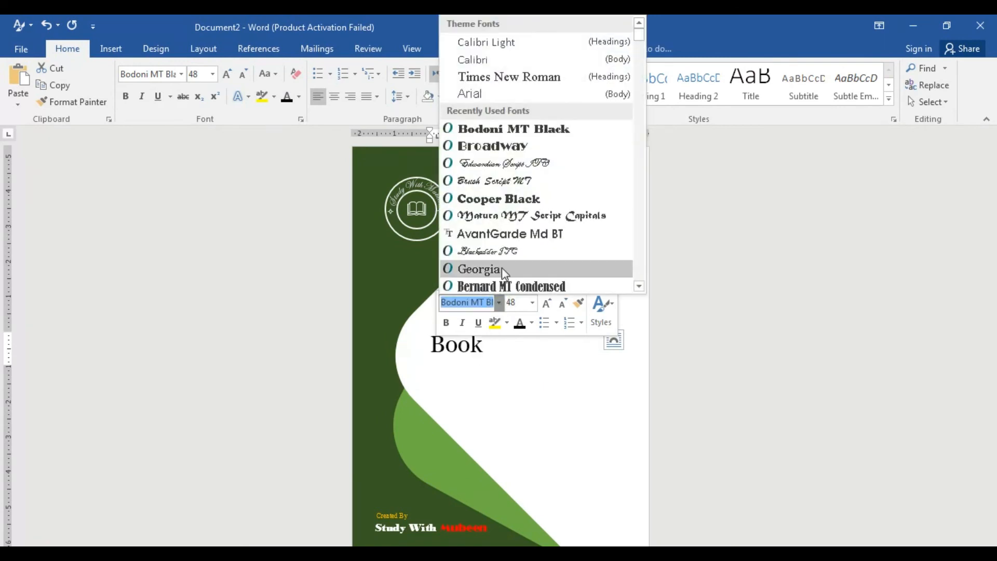
click(514, 215)
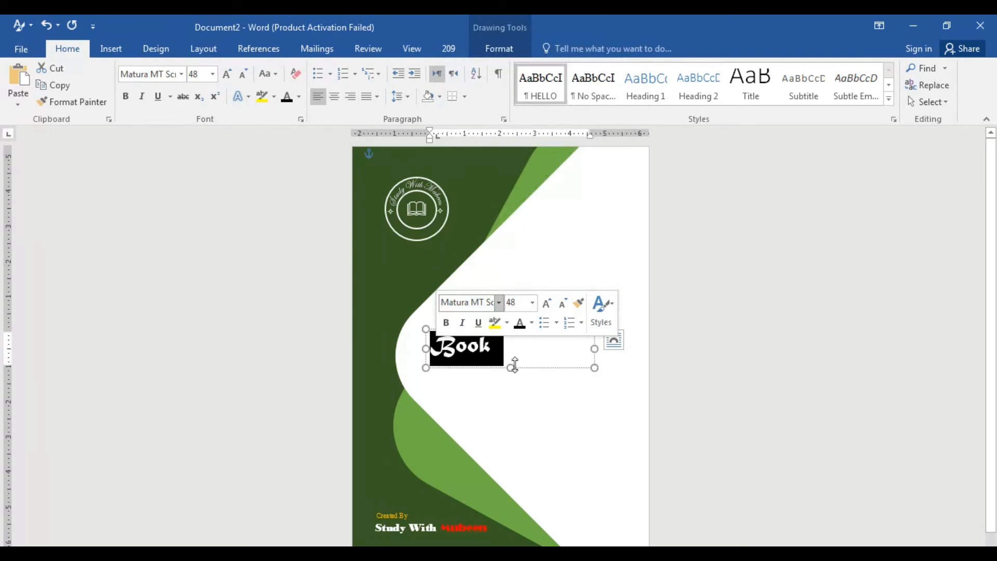
Duplicate the "Book" text box and replace the copy's text with "Title"
click(516, 367)
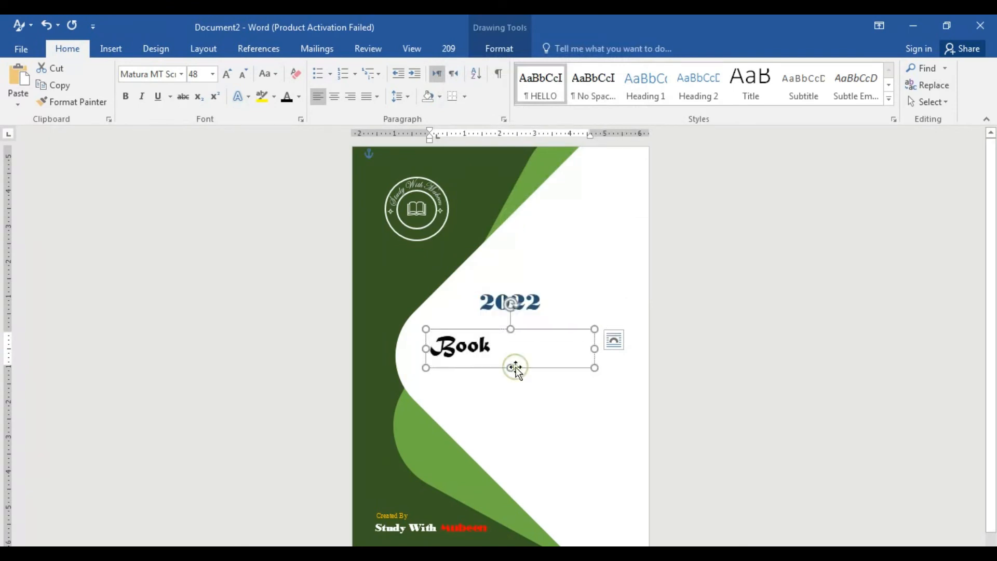
drag(516, 366, 521, 340)
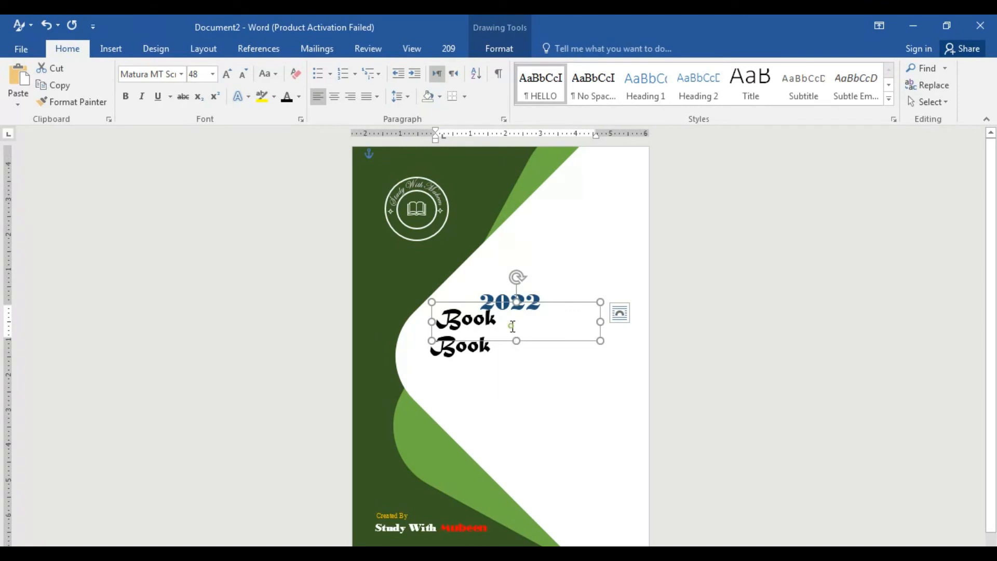
click(513, 326)
key(BackSpace)
key(BackSpace)
key(BackSpace)
key(BackSpace)
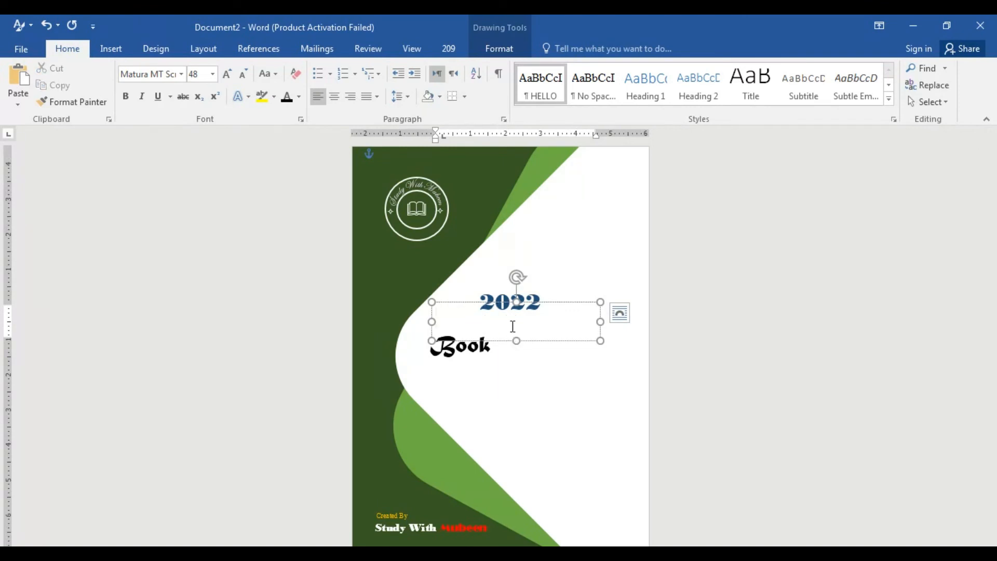
text(Titke)
key(BackSpace)
key(BackSpace)
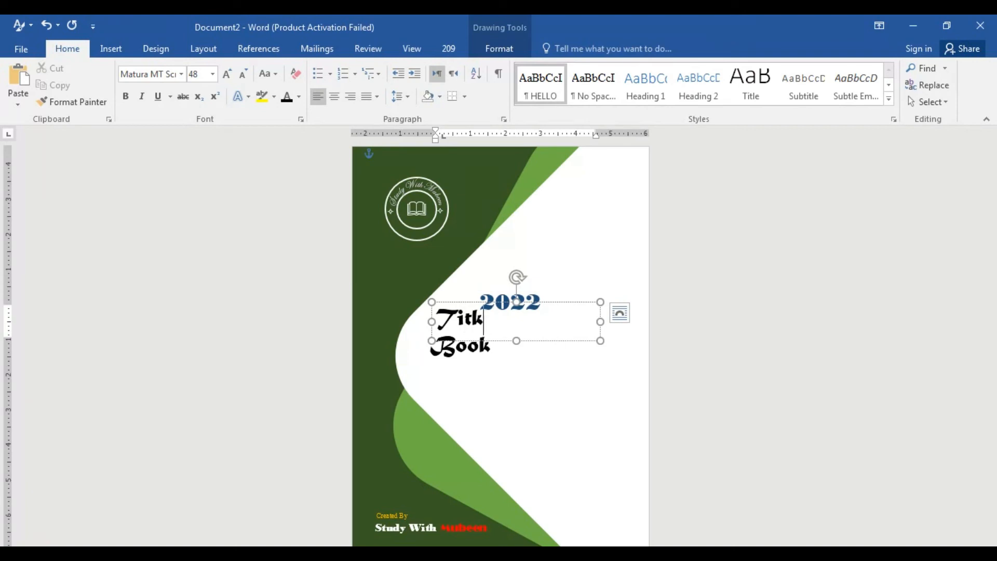
text(le)
Set the "Title" text to the Broadway font
drag(498, 319, 435, 320)
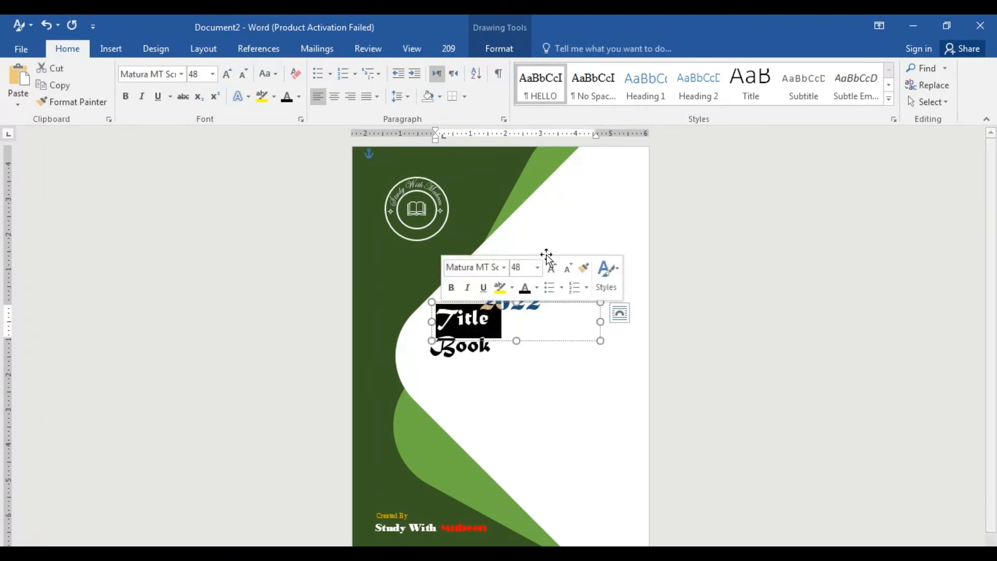
click(504, 268)
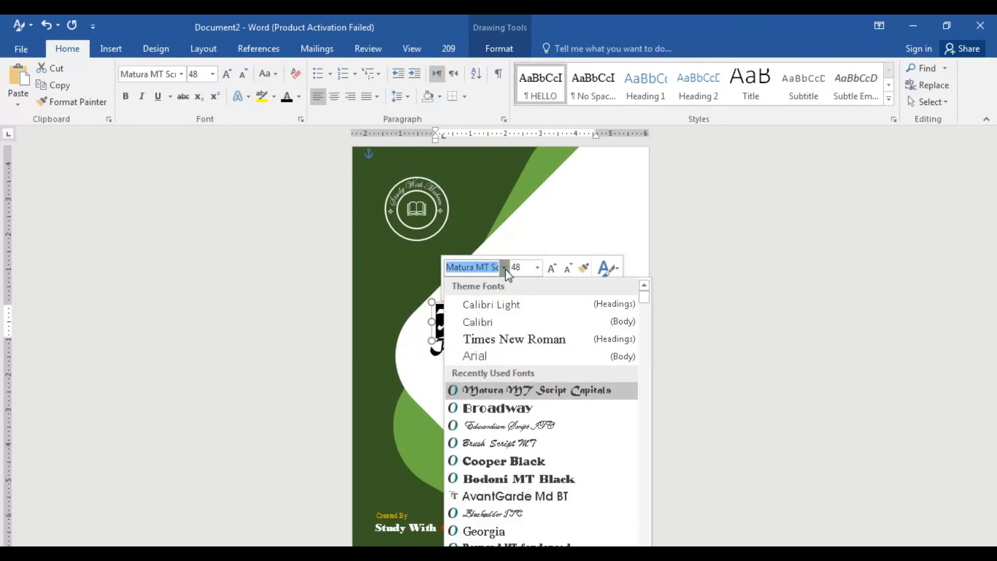
scroll(518, 343, down, 10)
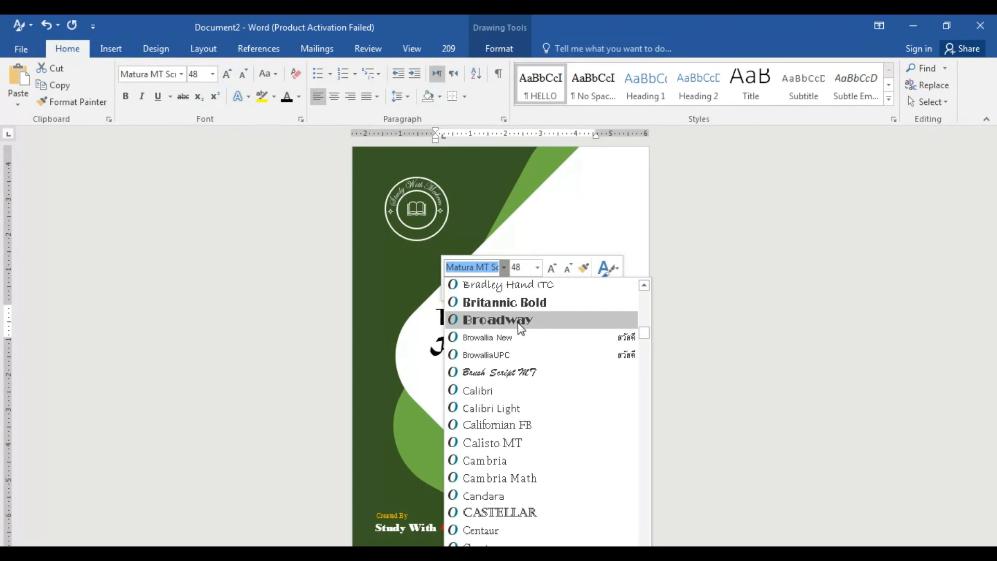
click(519, 320)
double_click(489, 319)
click(490, 320)
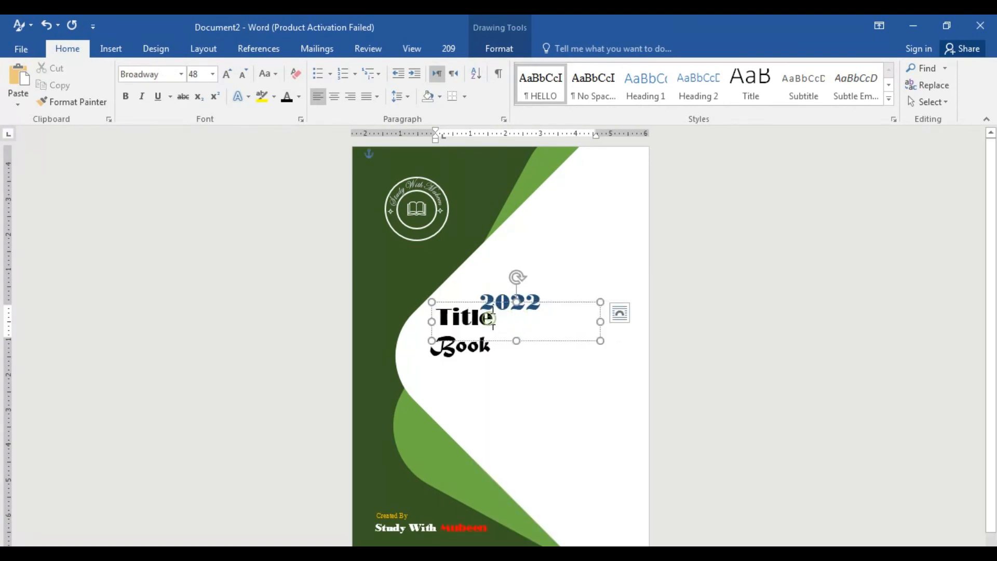
Color the "Title" text standard red and move its box down to just below "Book"
drag(494, 321, 440, 321)
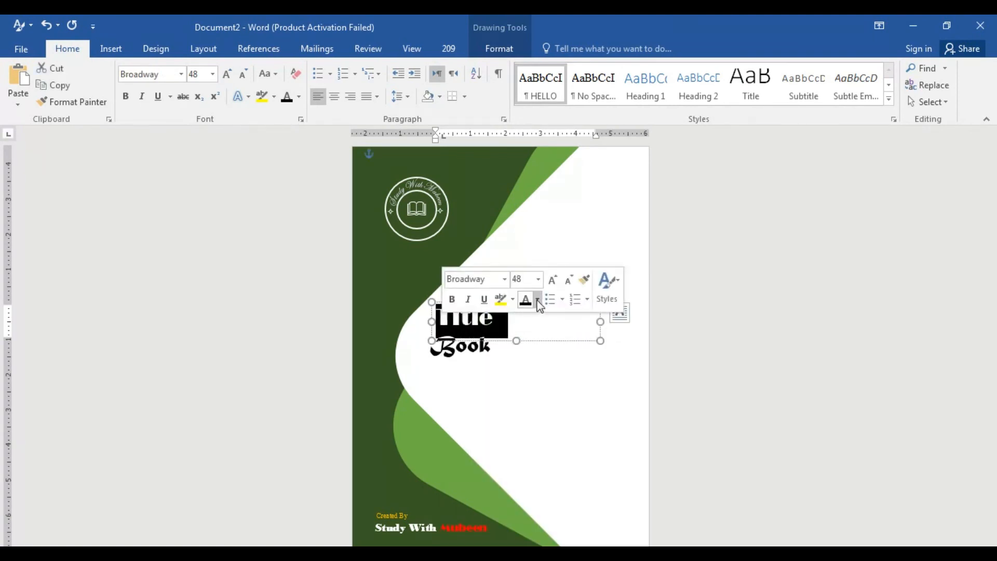
click(538, 299)
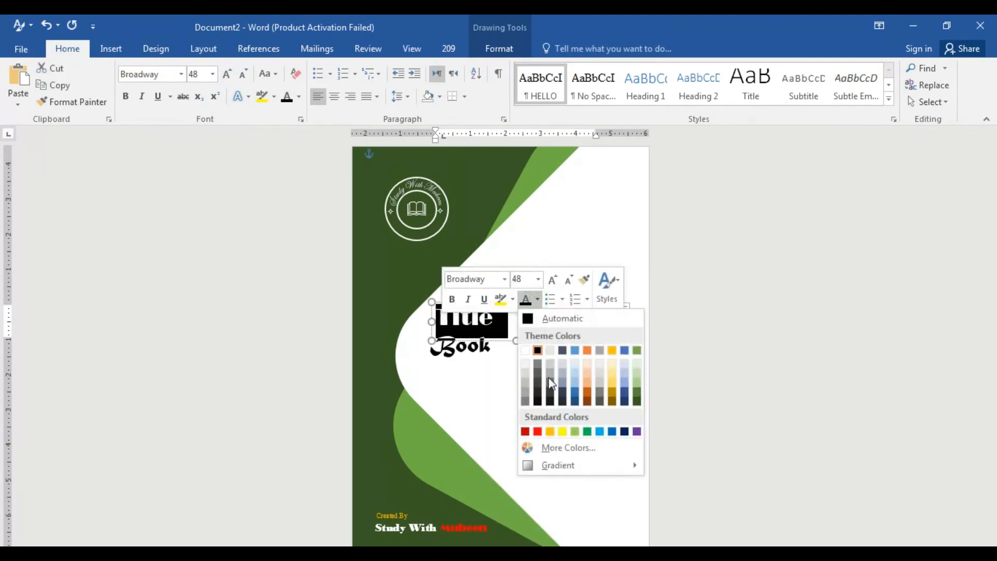
click(538, 432)
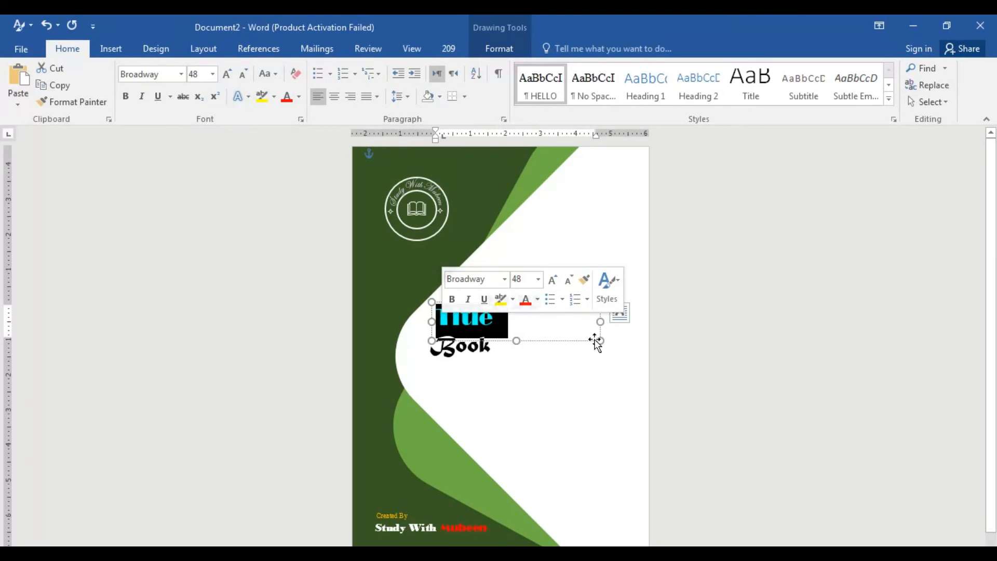
drag(598, 341, 600, 407)
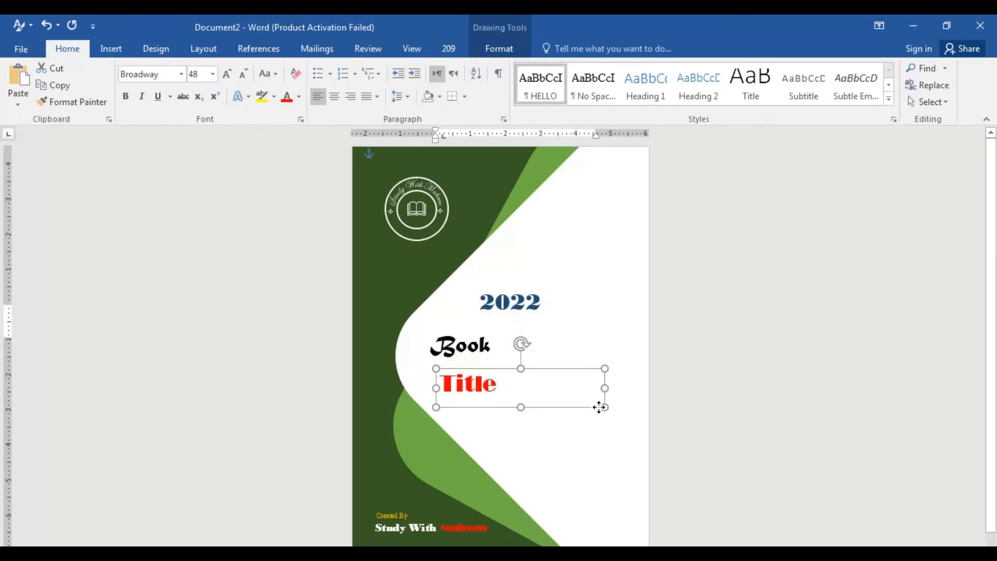
click(522, 354)
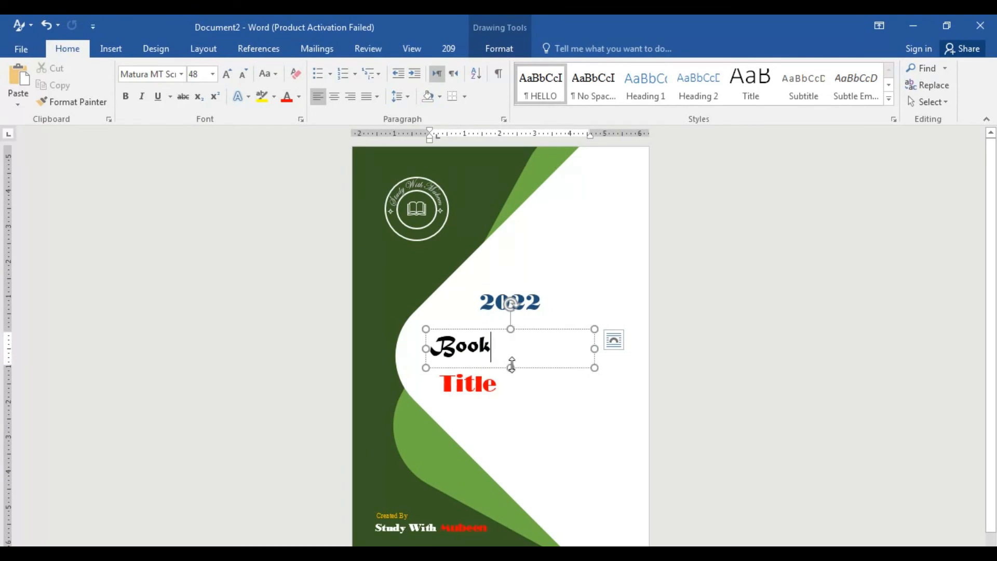
Move the "Book" text box up just below "2022" and place the "Title" box directly to the right of "Book"
click(593, 367)
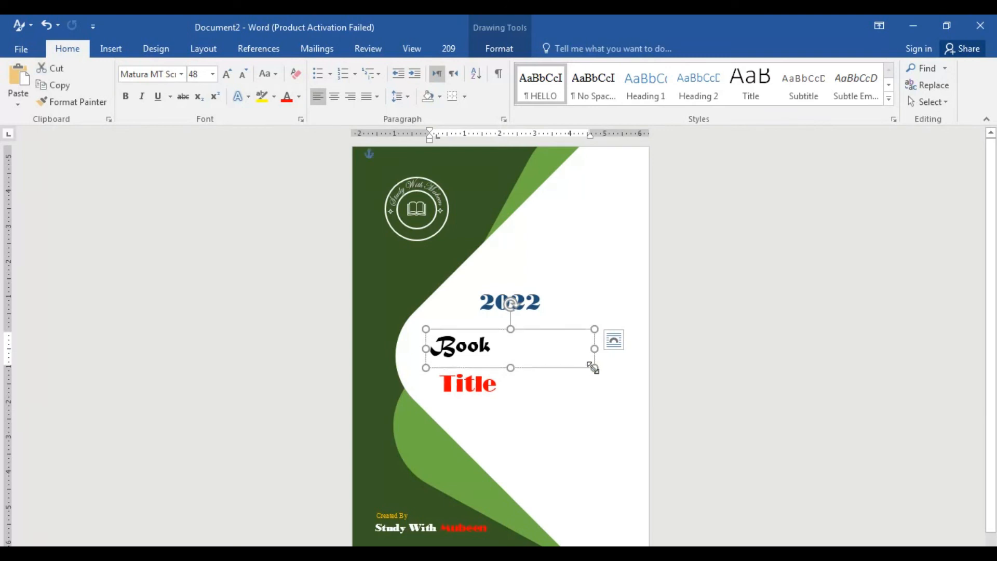
drag(427, 358, 449, 341)
click(466, 383)
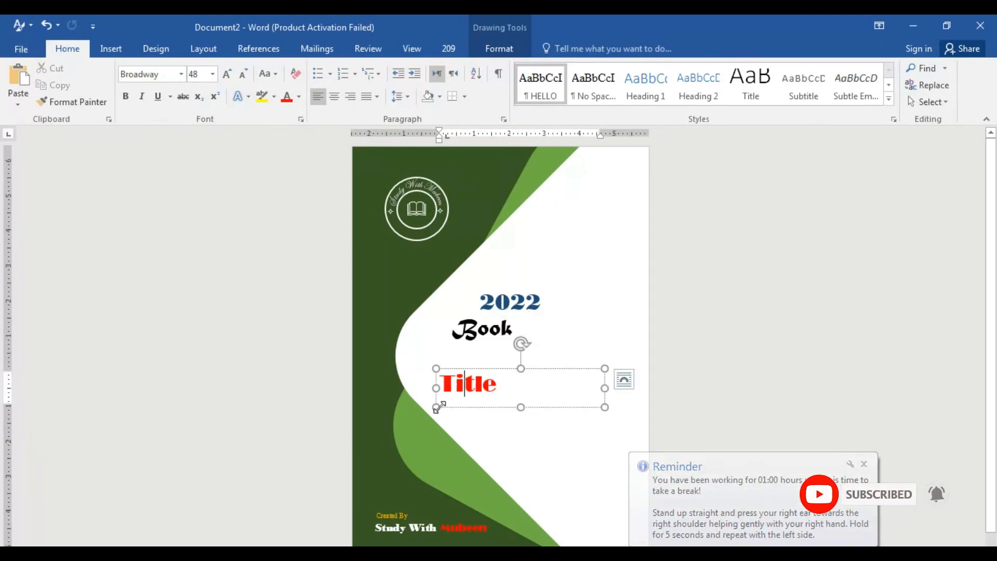
drag(438, 405, 512, 348)
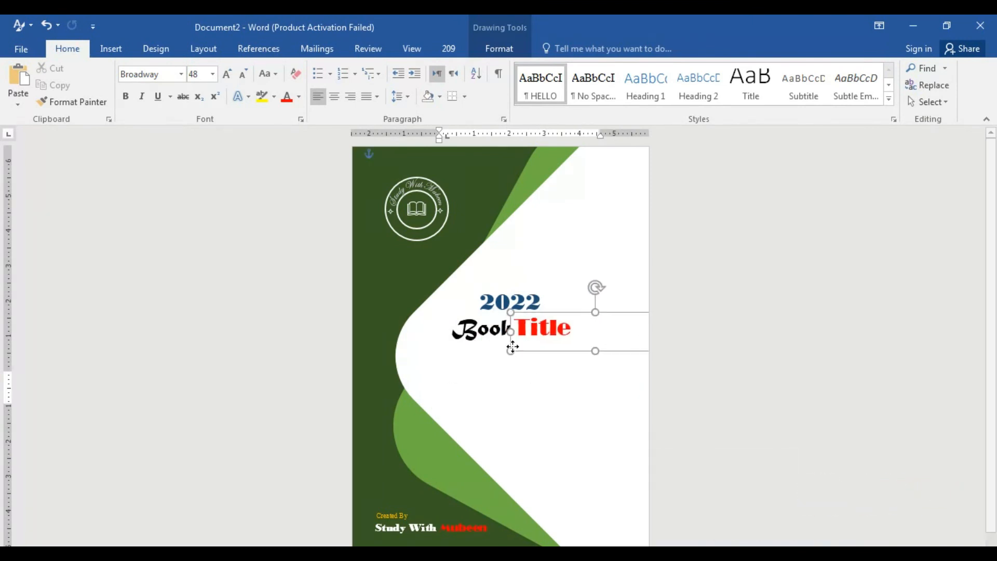
click(710, 385)
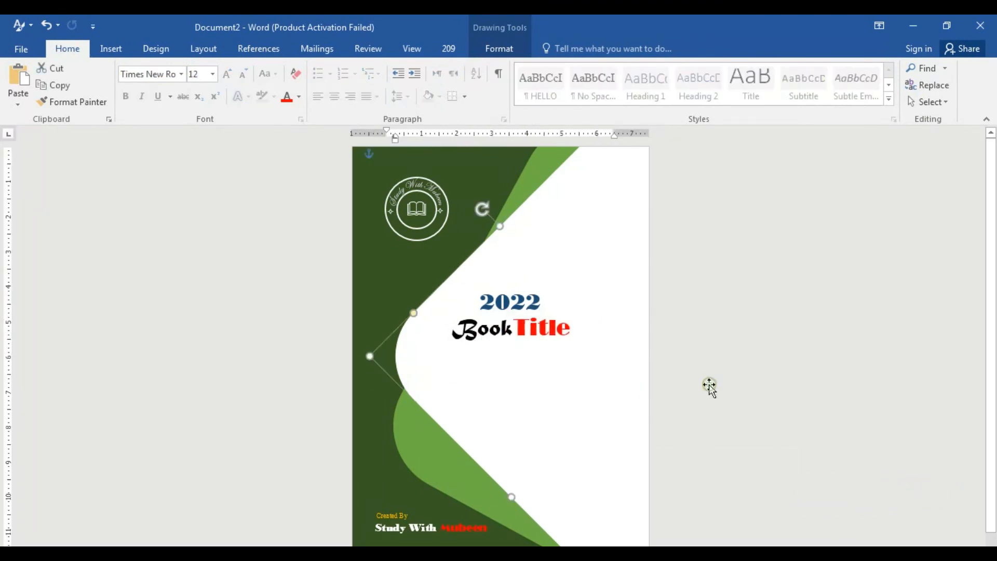
Set the font size of the "Title" text to 60
click(542, 335)
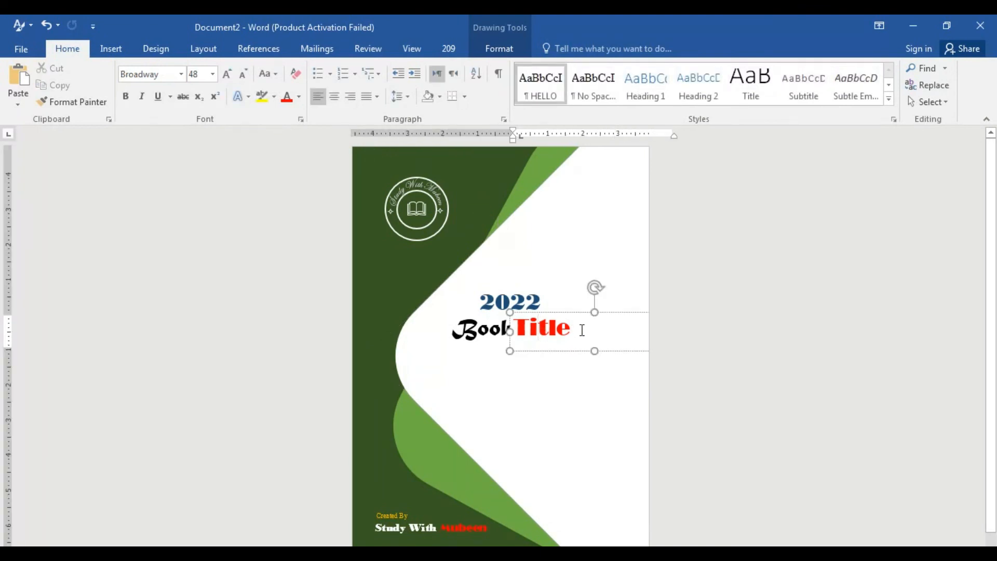
drag(582, 331, 514, 333)
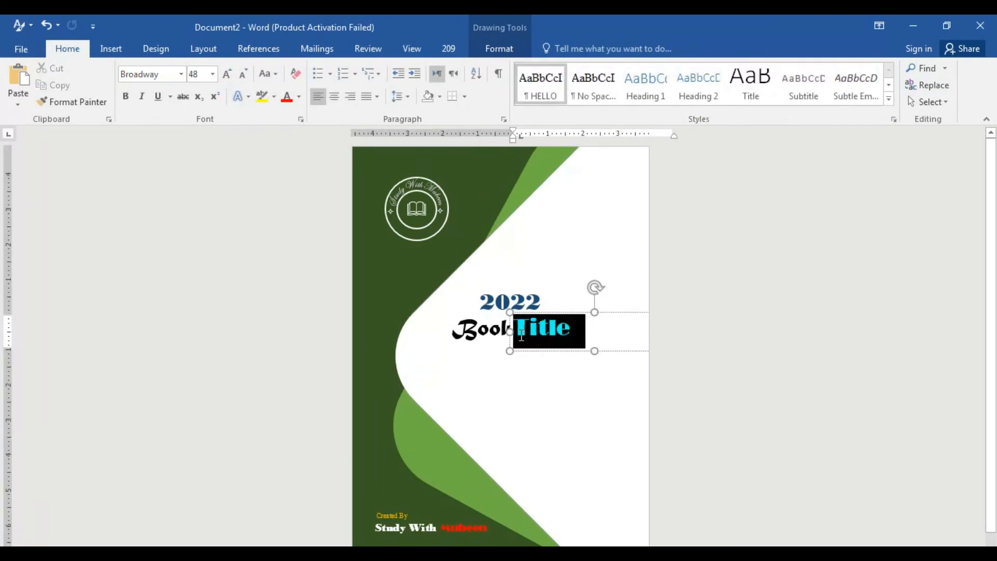
click(613, 291)
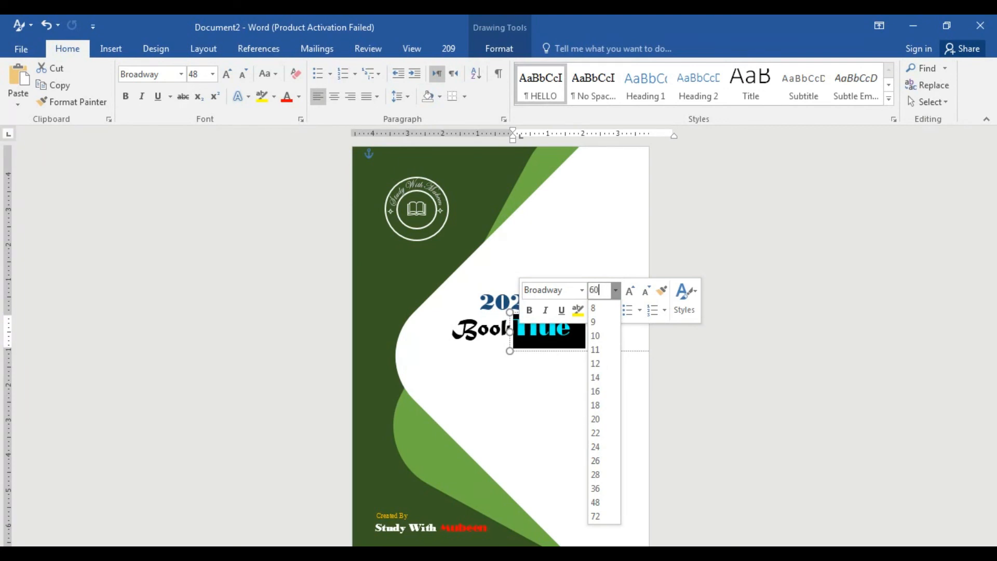
key(Return)
click(694, 360)
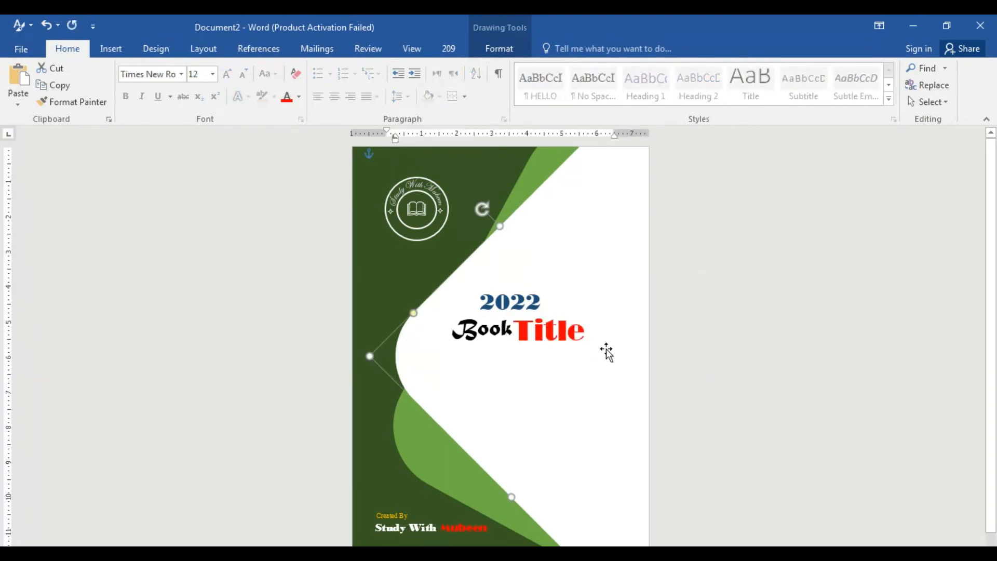
click(539, 389)
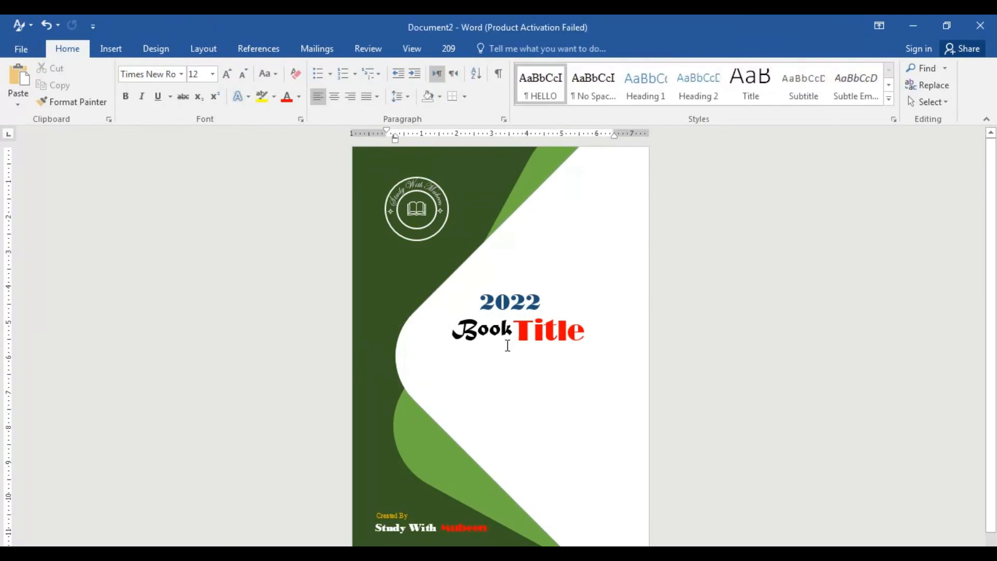
Insert a WordArt text box in the plain black style and place it below the "Book Title" heading
click(156, 51)
click(111, 49)
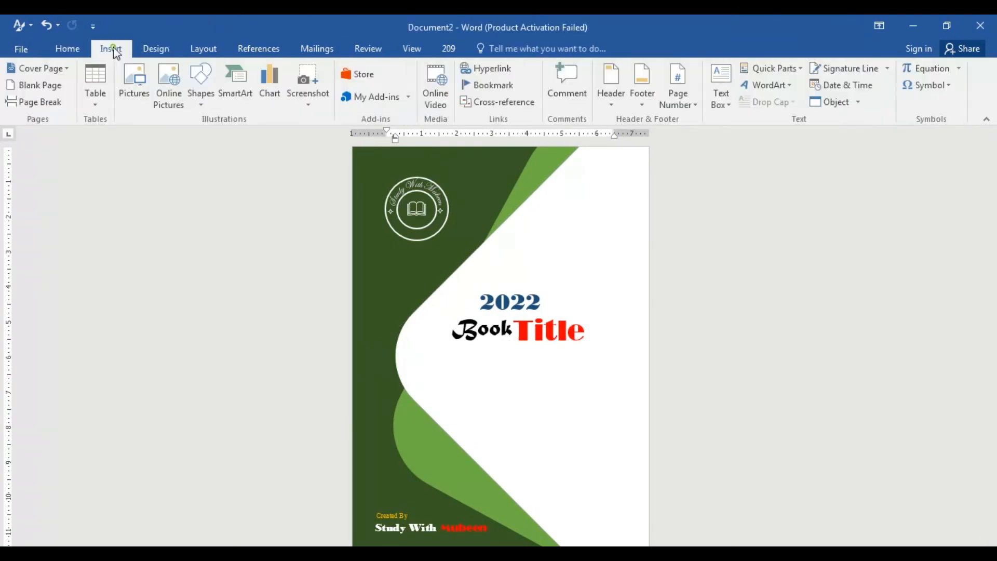
click(770, 88)
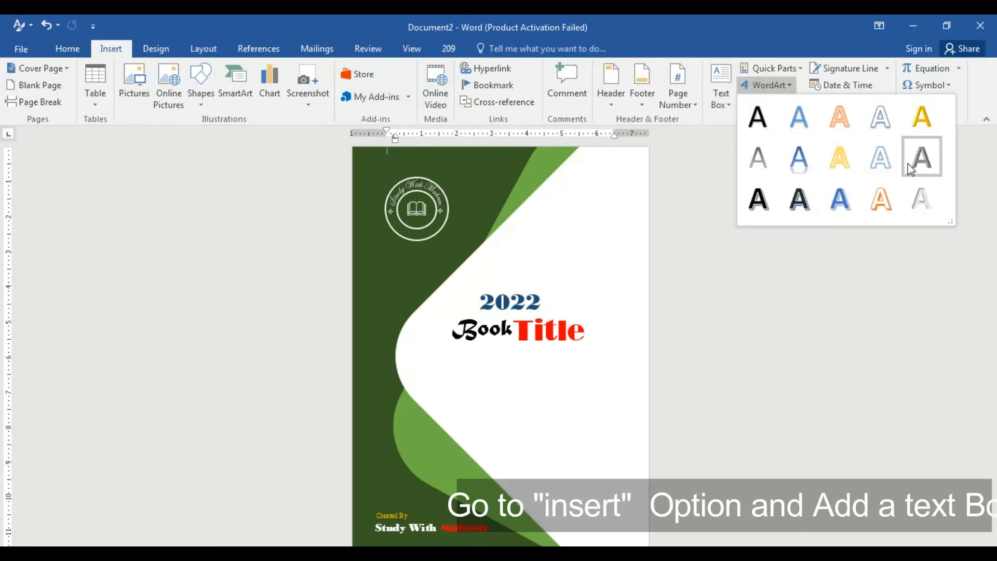
click(761, 121)
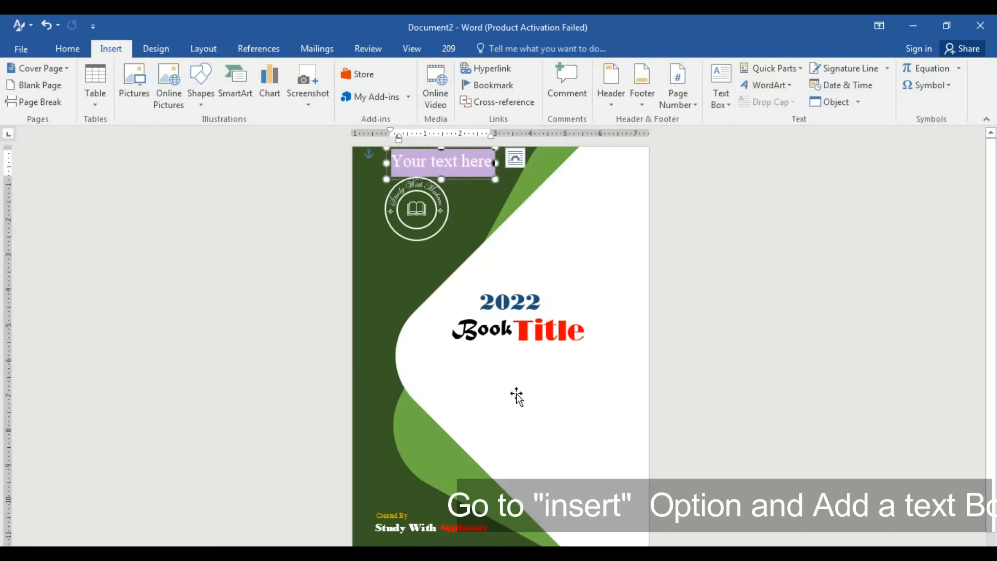
drag(490, 179, 561, 388)
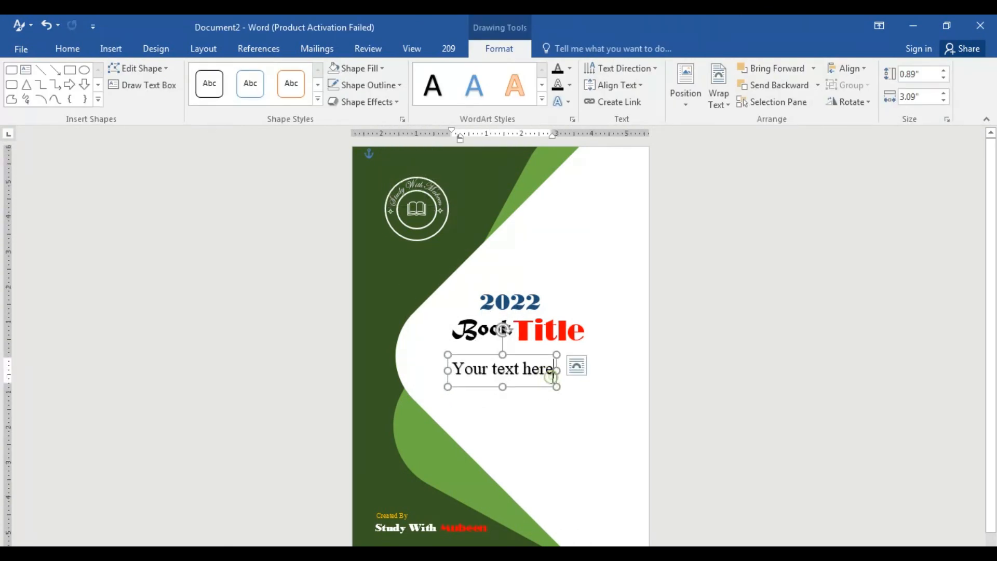
Replace the WordArt placeholder text with the copied sample paragraph beginning "Video provides a powerful way to help you prove your point"
click(552, 377)
key(BackSpace)
key(BackSpace)
key(BackSpace)
key(BackSpace)
key(BackSpace)
key(BackSpace)
key(BackSpace)
key(BackSpace)
key(BackSpace)
key(BackSpace)
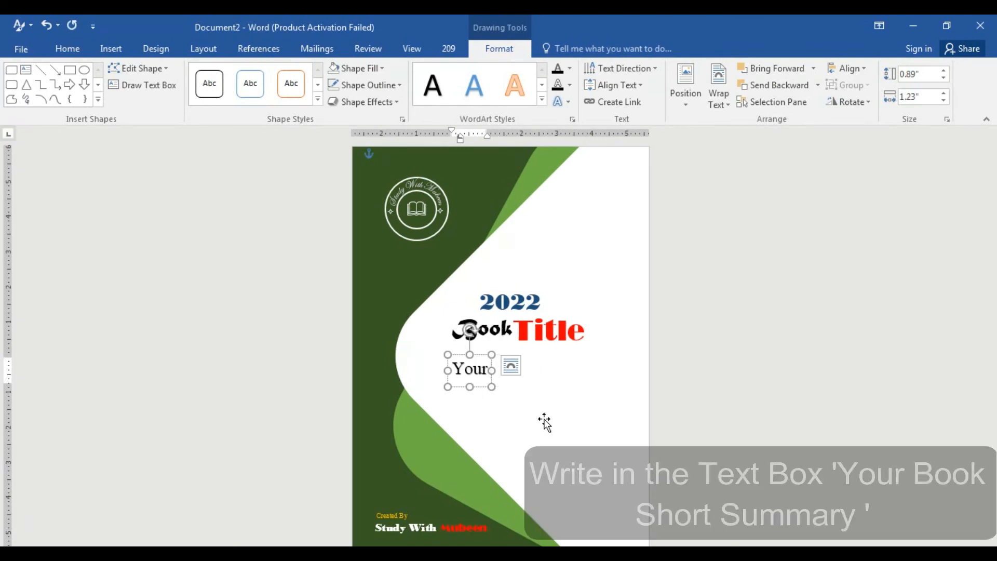
key(BackSpace)
key(BackSpace)
key(BackSpace)
key(BackSpace)
key(ctrl+v)
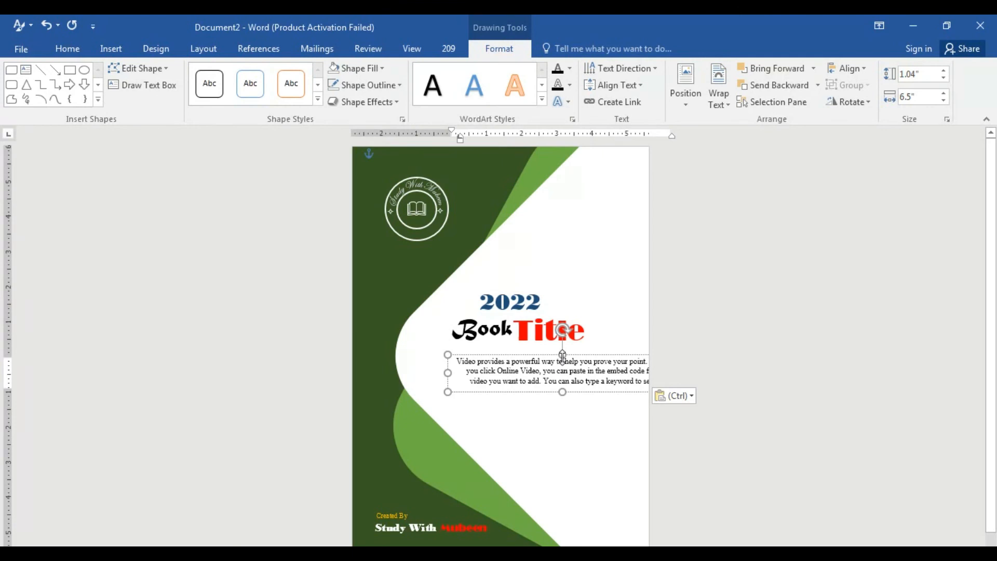
Resize the summary paragraph's text box to about 5.65 inches wide and shift it left so it fits on the page
drag(564, 393, 591, 387)
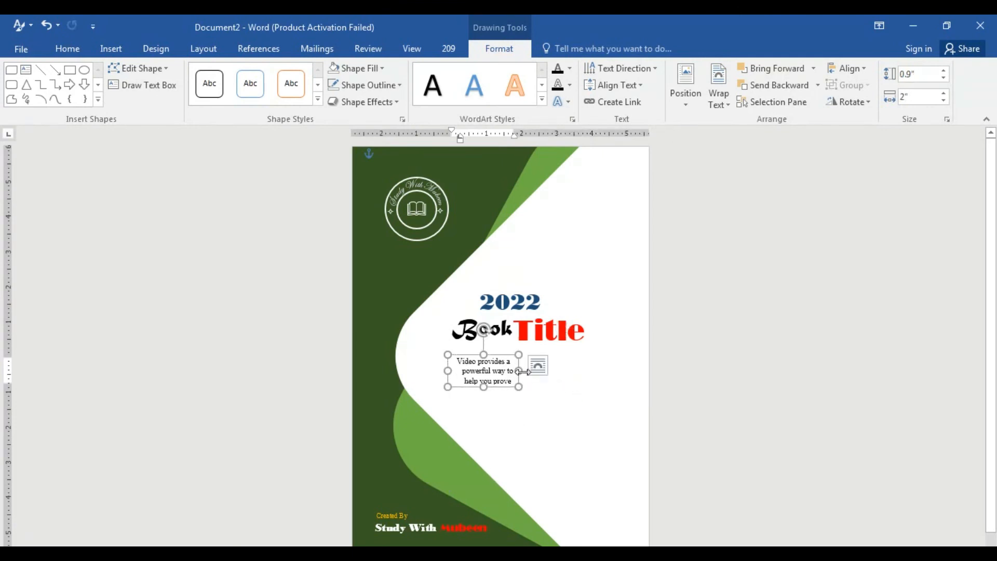
key(ctrl+z)
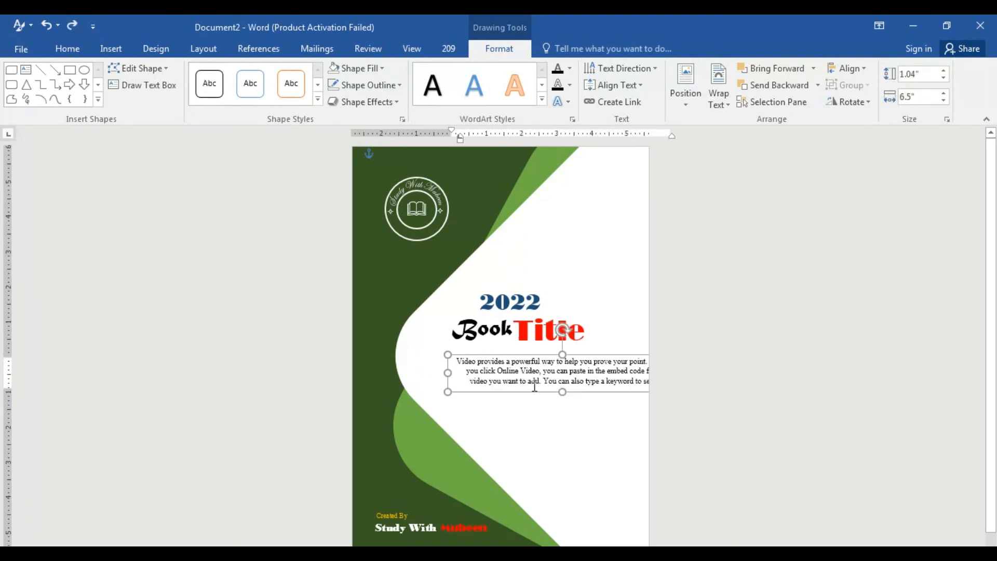
drag(534, 393, 518, 400)
Delete the closing words "You can also type a keyword to search" and move the summary box up and right beneath the heading
drag(642, 373, 563, 386)
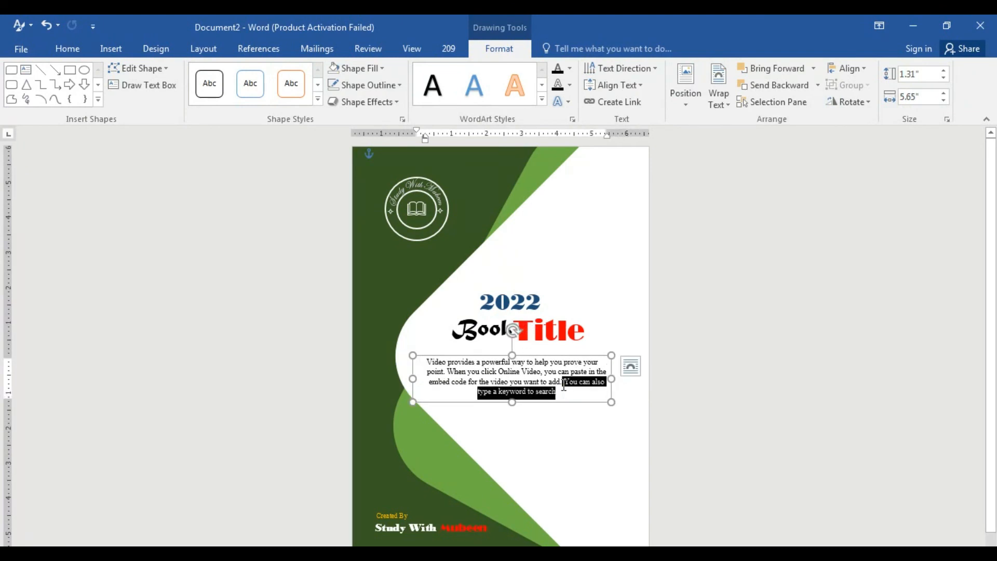
key(Delete)
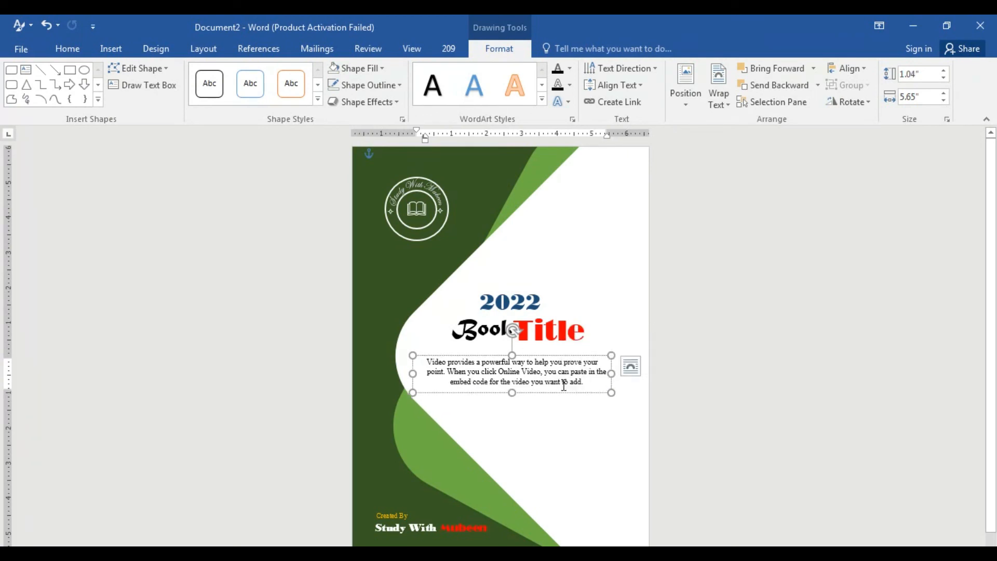
drag(503, 392, 529, 386)
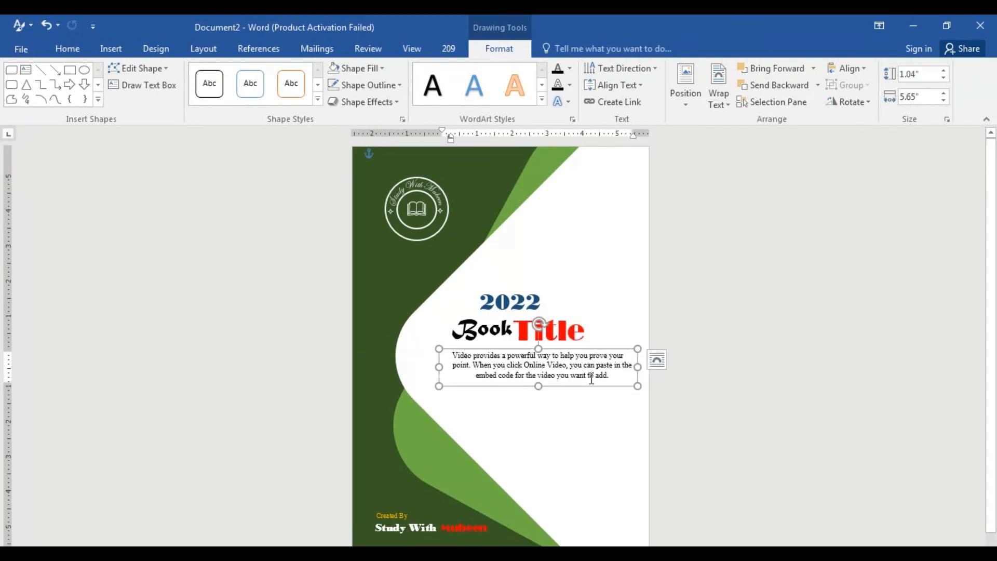
Try the Bell MT font on the summary paragraph and undo the font change
drag(612, 380, 453, 354)
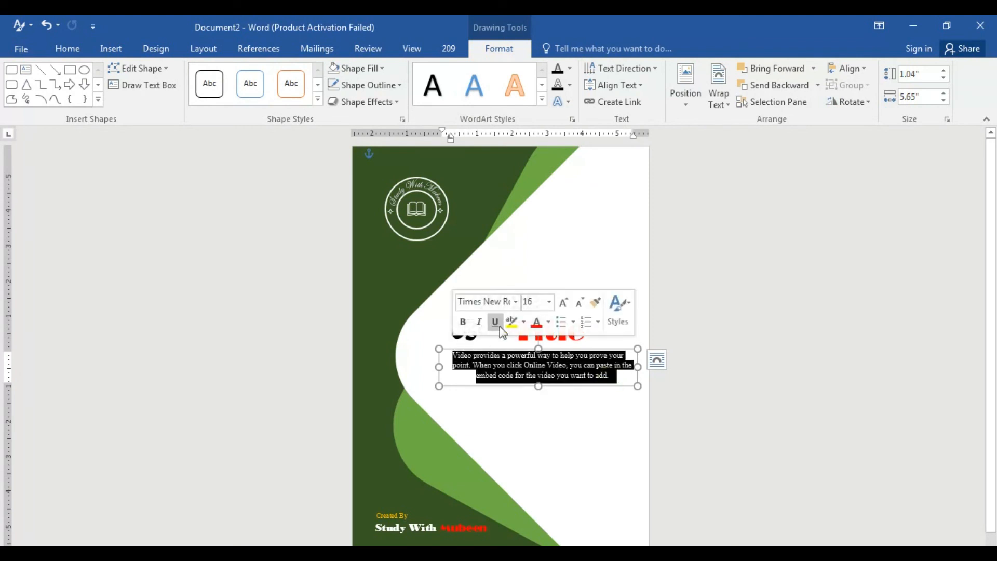
click(516, 304)
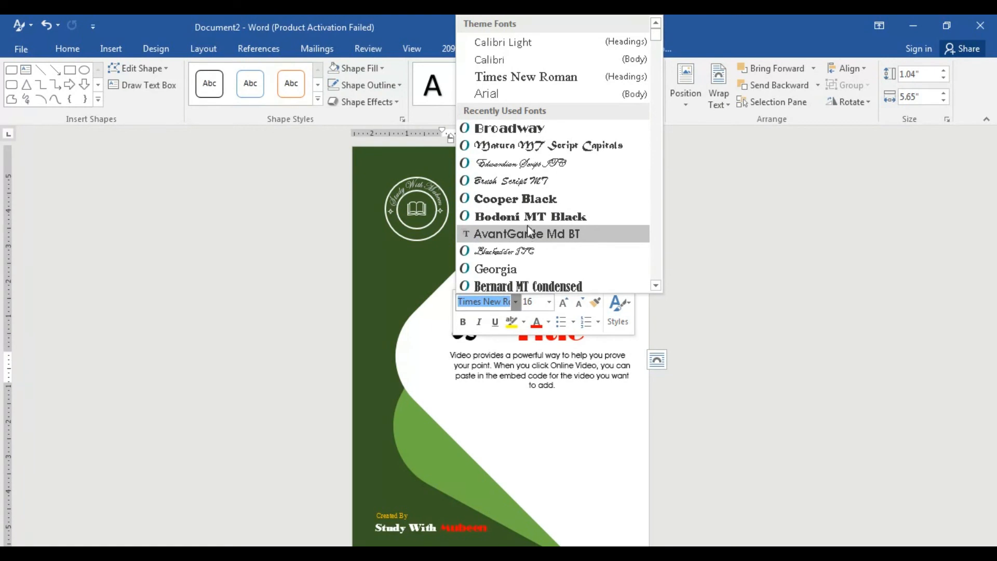
scroll(528, 218, down, 6)
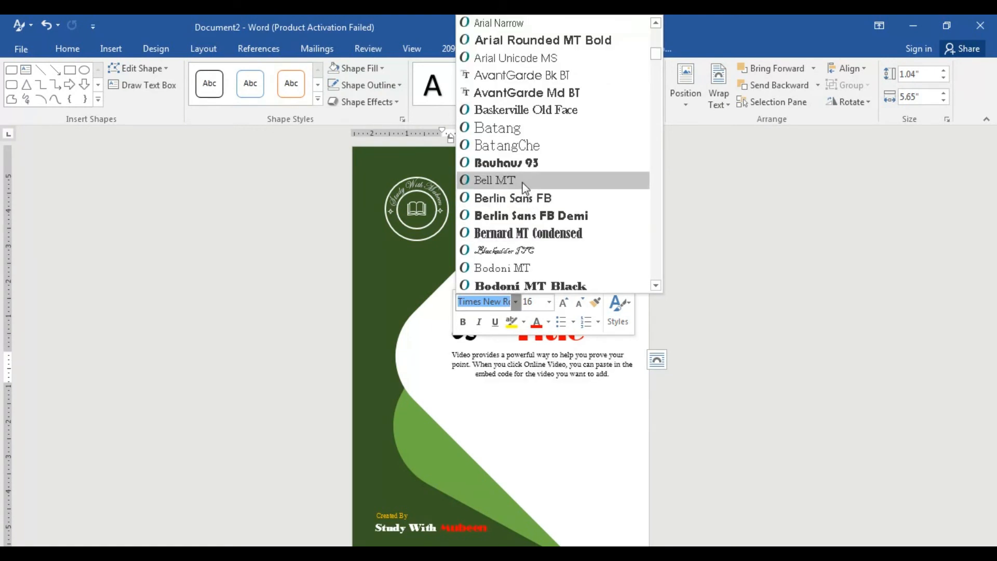
click(526, 187)
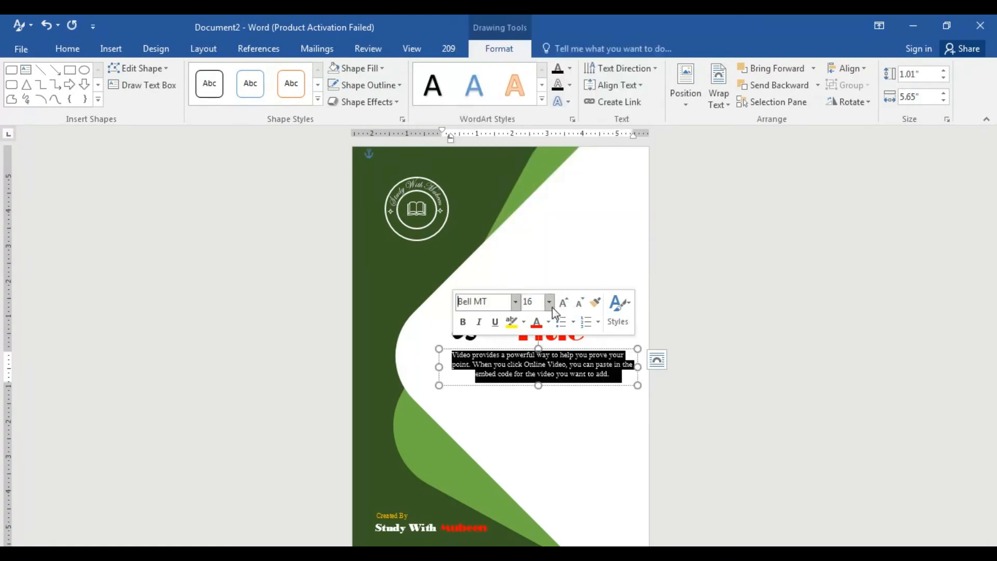
click(549, 322)
key(ctrl+z)
Give the summary paragraph a radial gradient text fill with a dark gray first stop and a lighter gray second stop at 51%
click(545, 326)
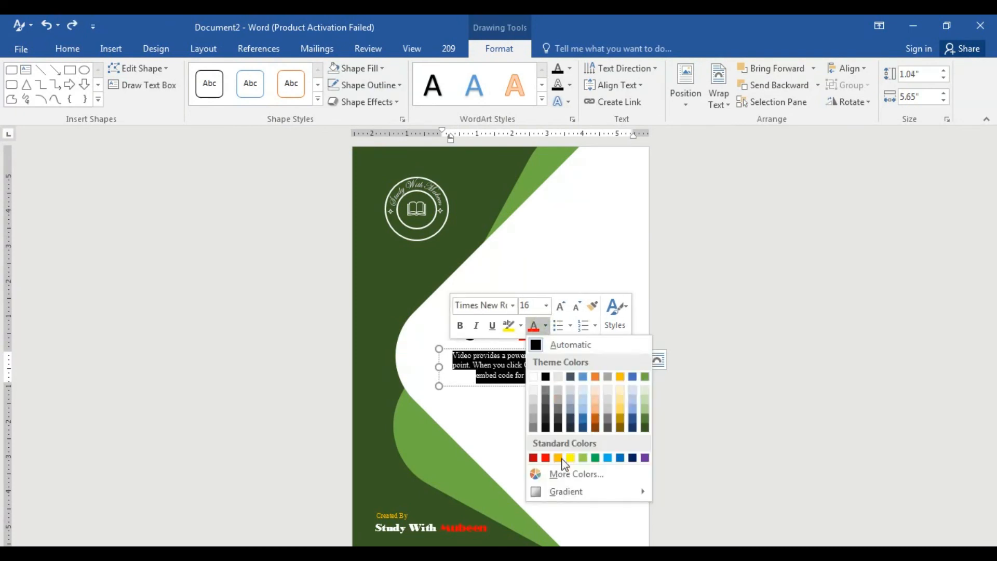
mouse_move(568, 492)
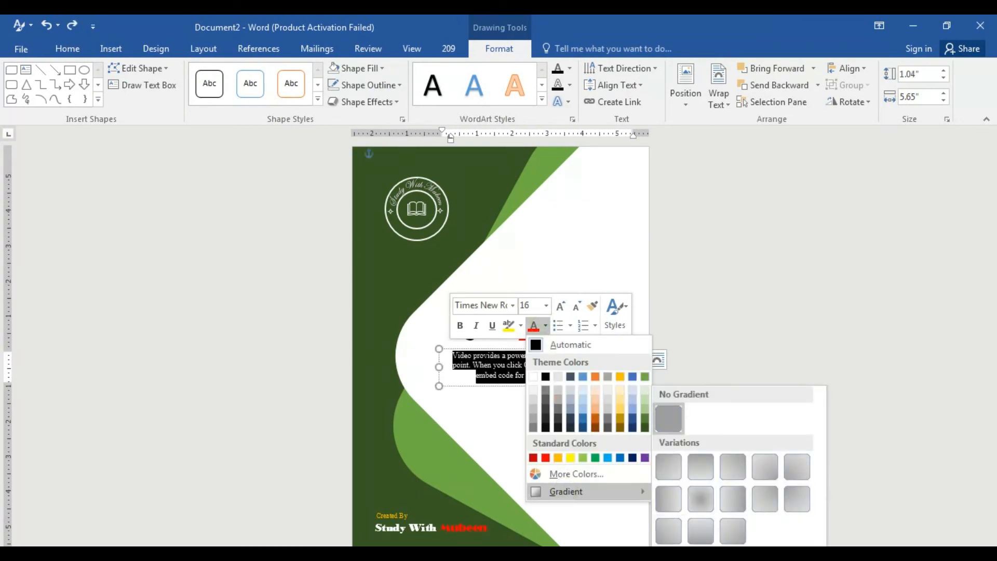
click(691, 546)
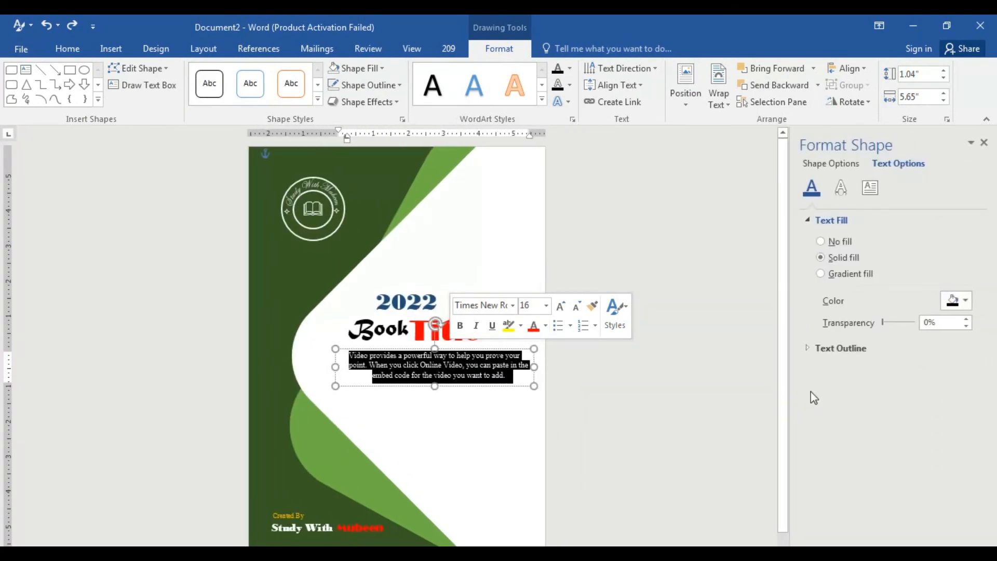
click(837, 274)
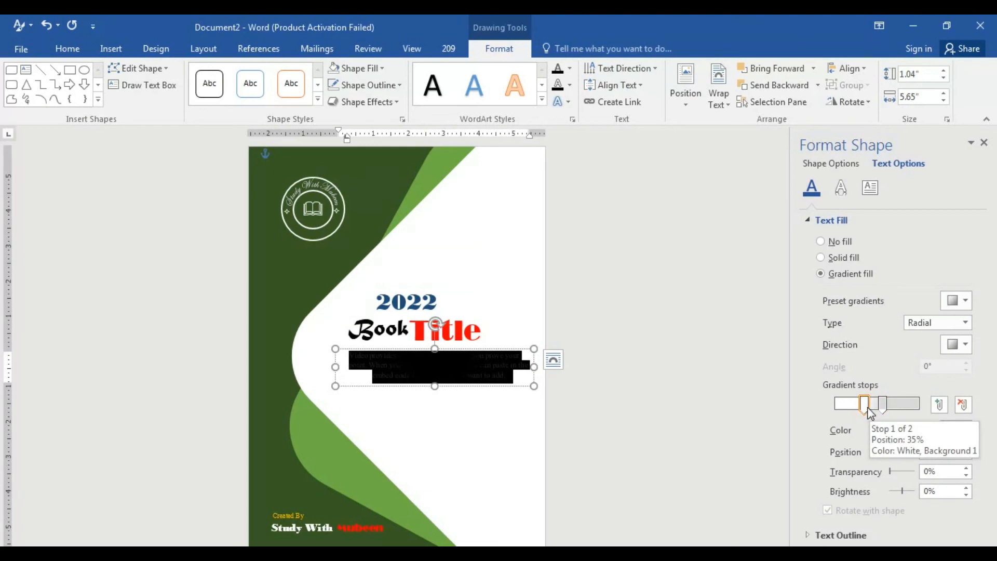
click(959, 431)
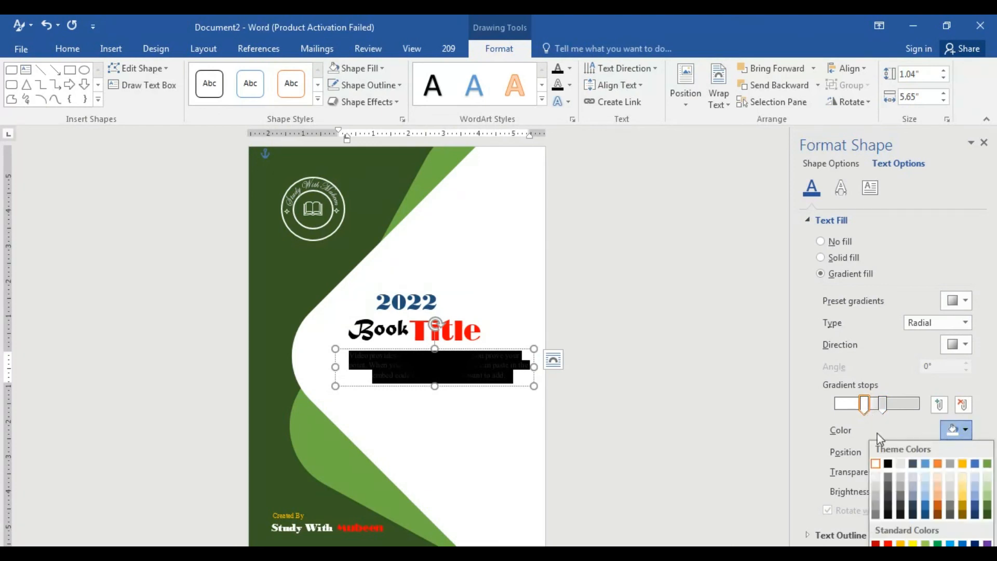
click(888, 465)
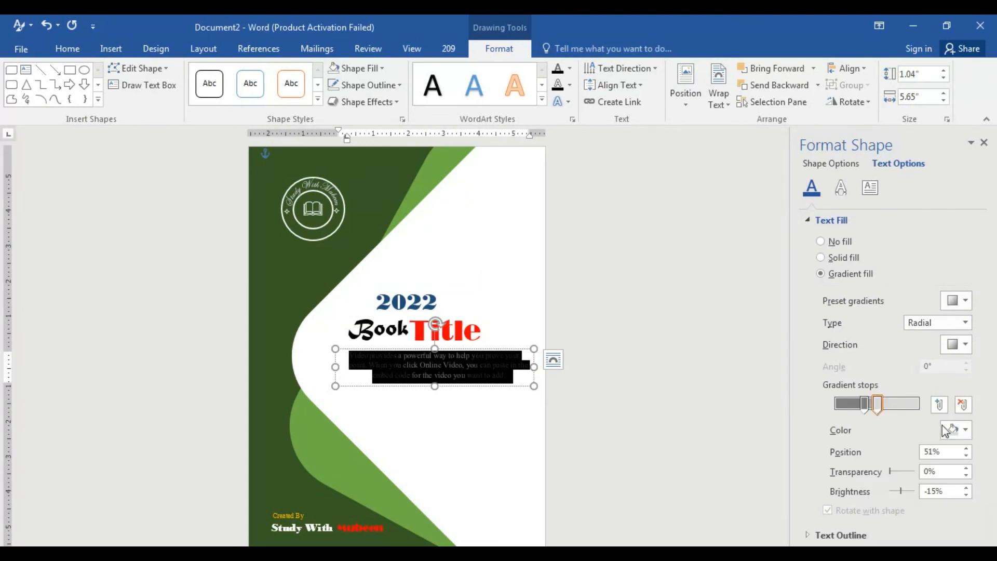
click(959, 430)
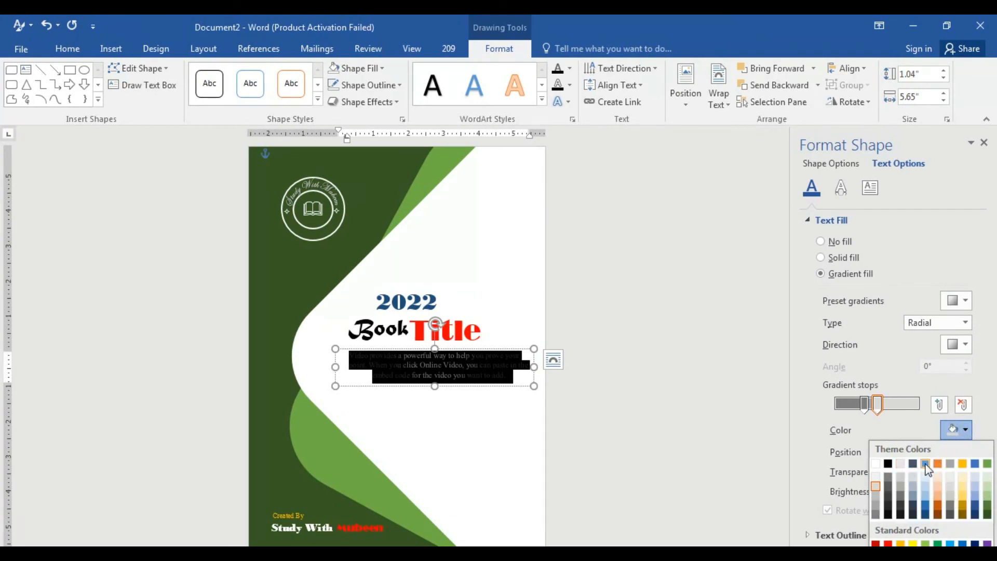
click(947, 471)
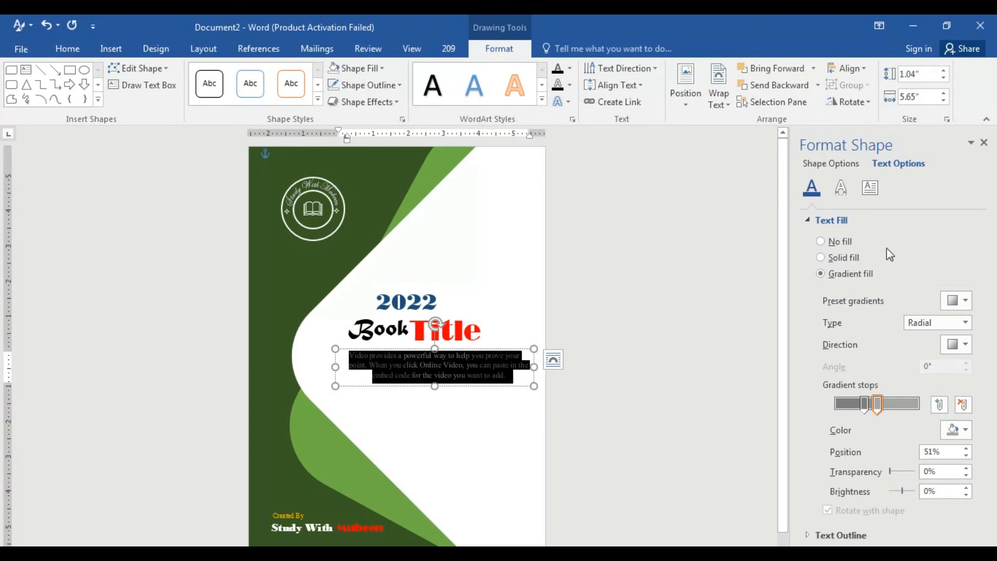
Make the summary paragraph bold and shift its text box slightly to the right
click(821, 257)
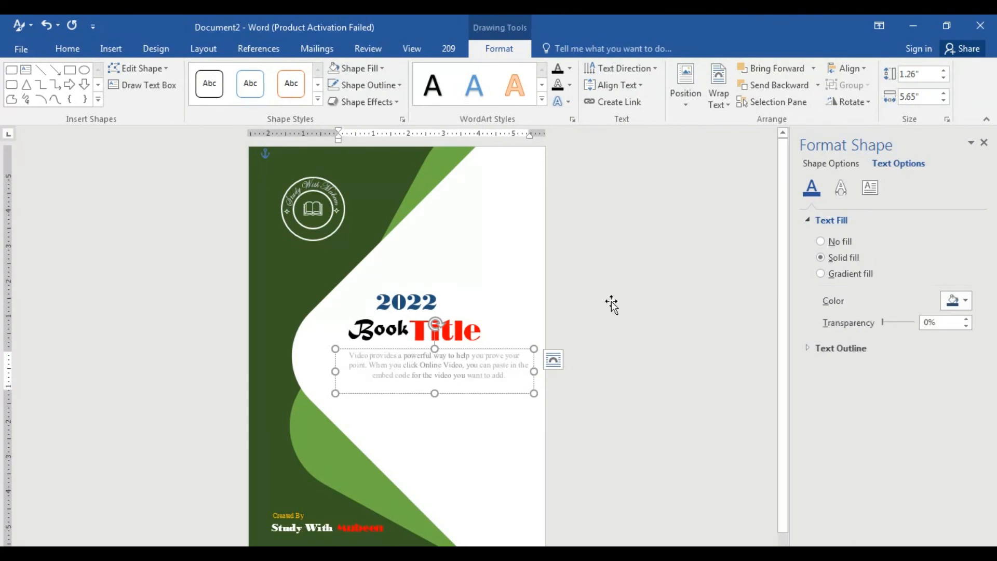
click(444, 395)
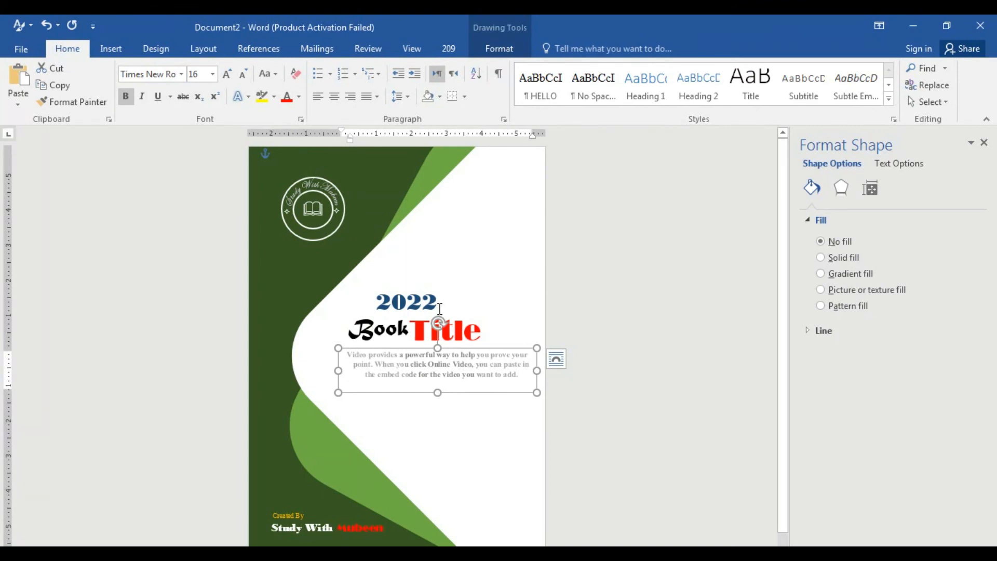
Color the "2022" text with a custom dark gold, RGB 192, 146, 0
drag(438, 306, 376, 304)
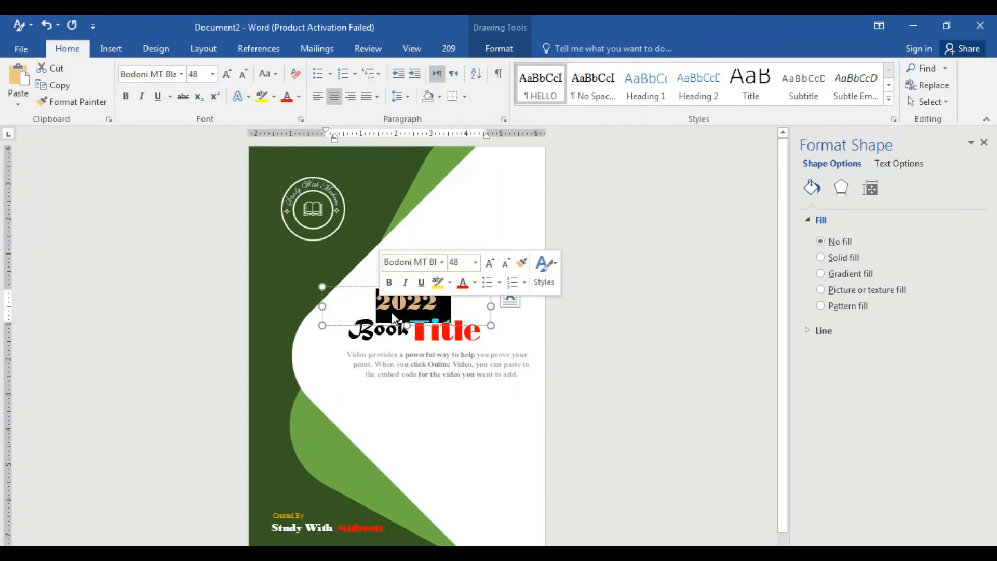
click(474, 283)
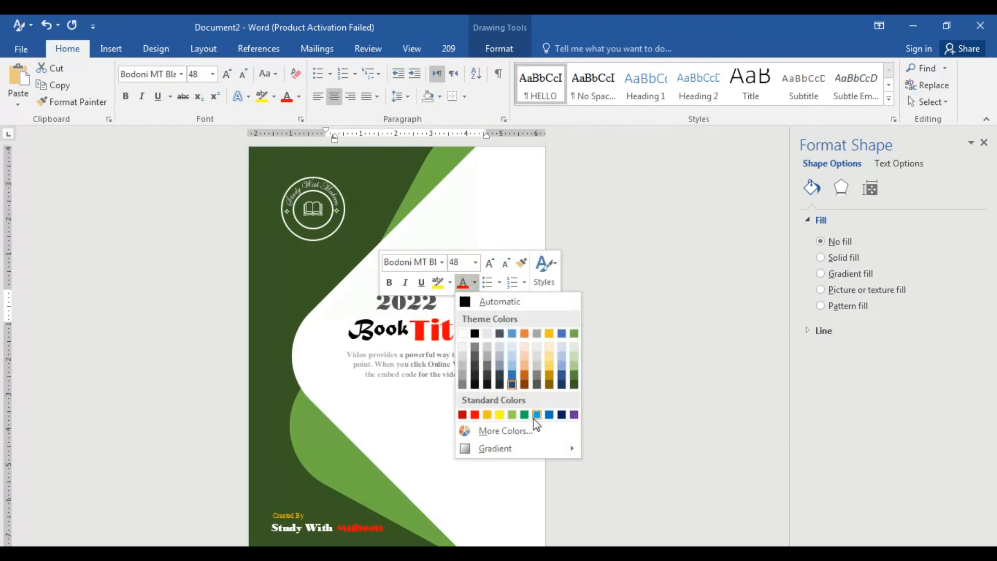
click(549, 414)
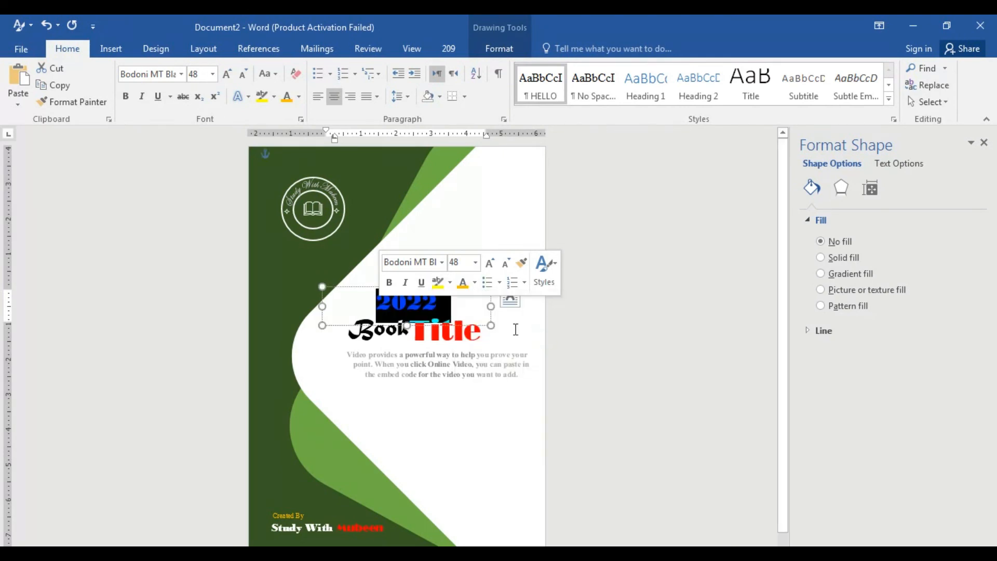
click(475, 283)
click(491, 428)
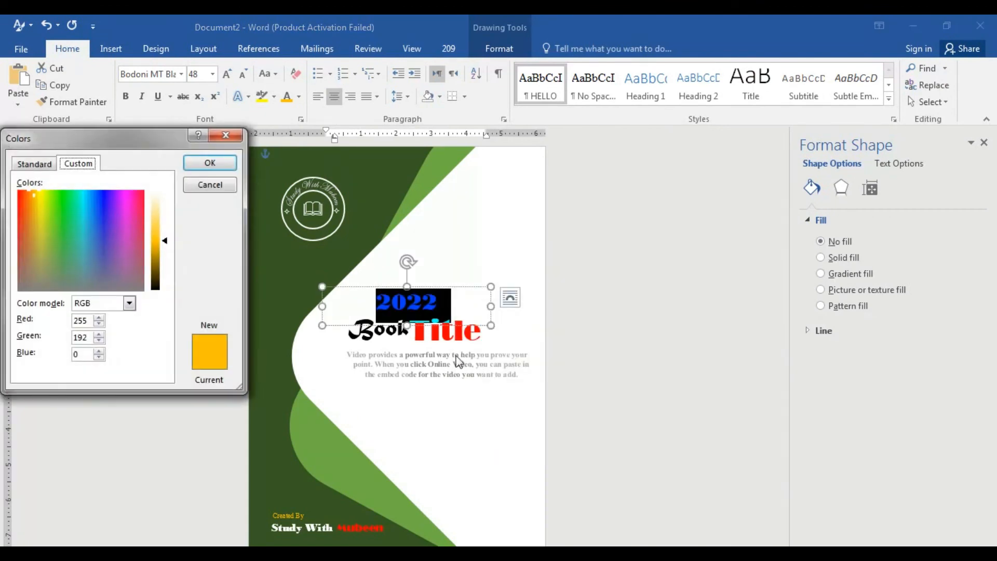
drag(166, 246, 170, 258)
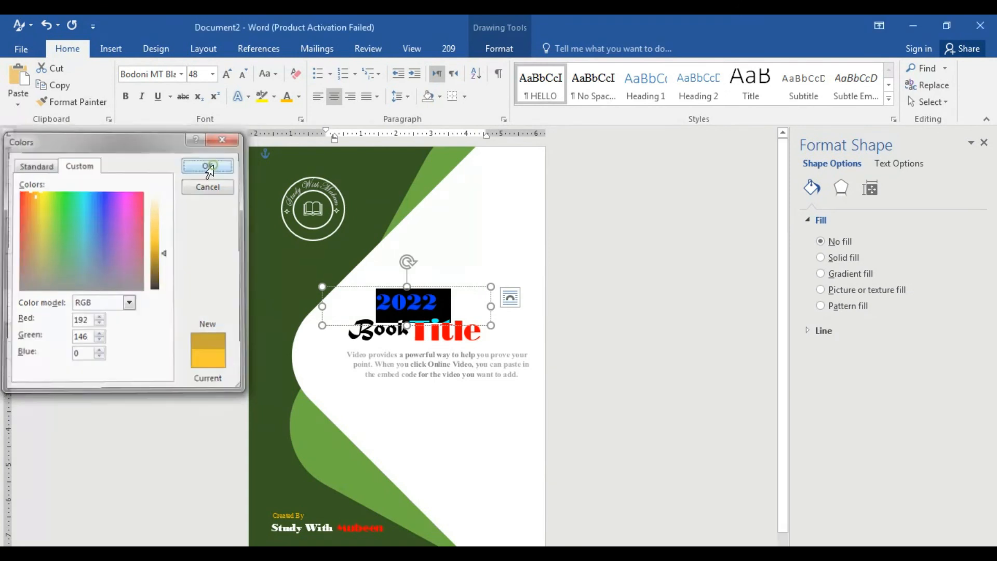
click(210, 163)
click(575, 389)
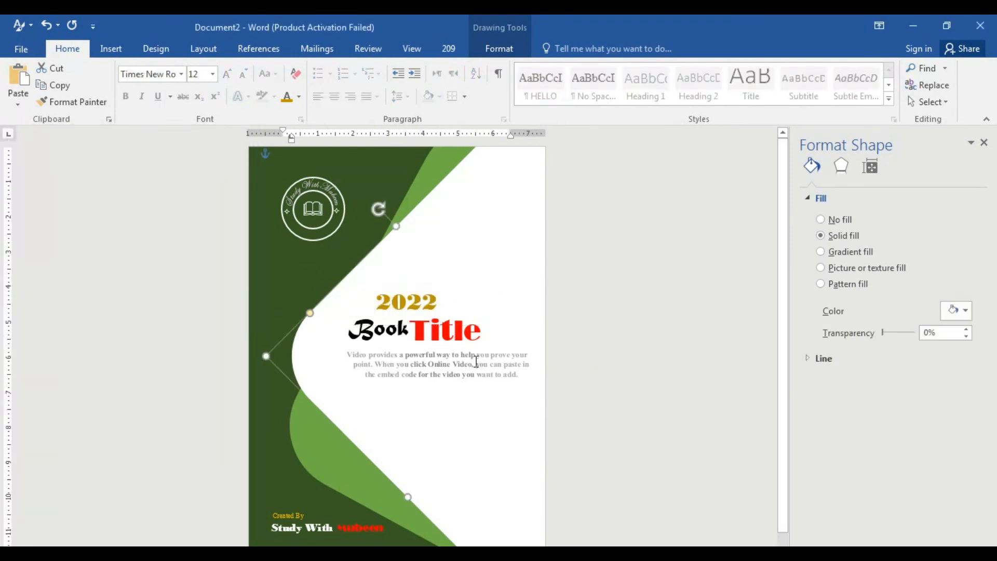